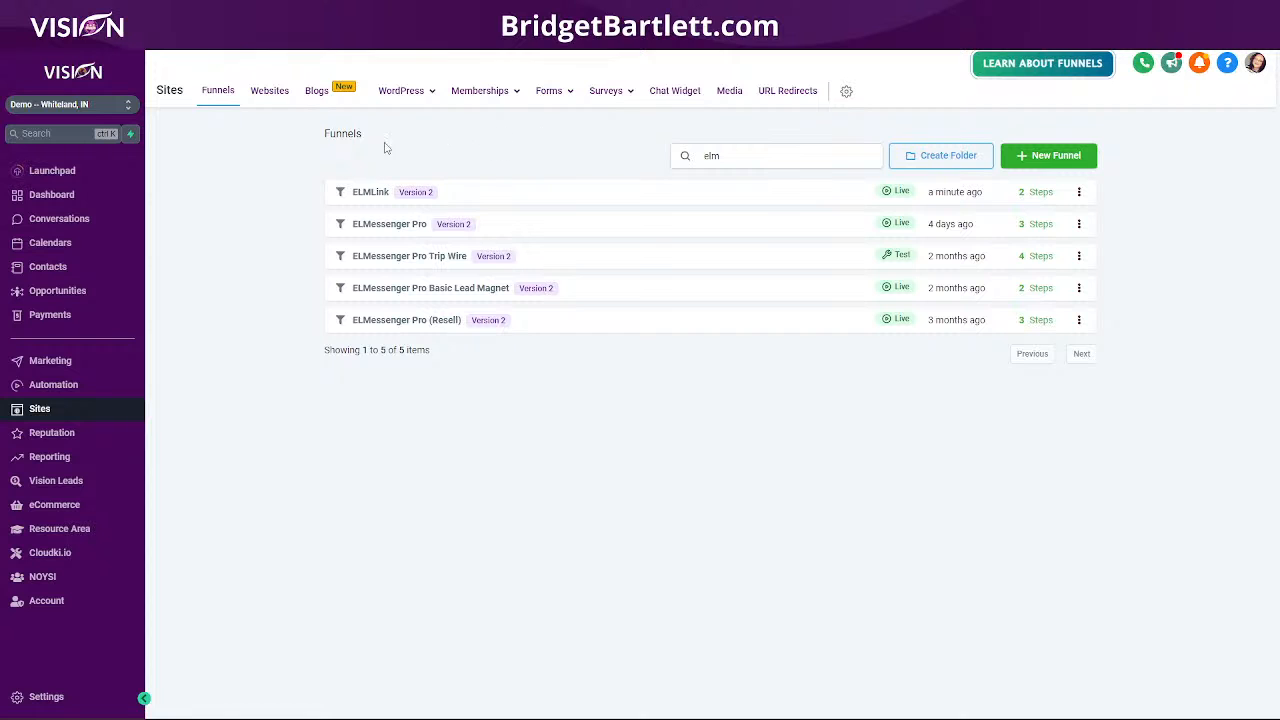
left_click(367, 195)
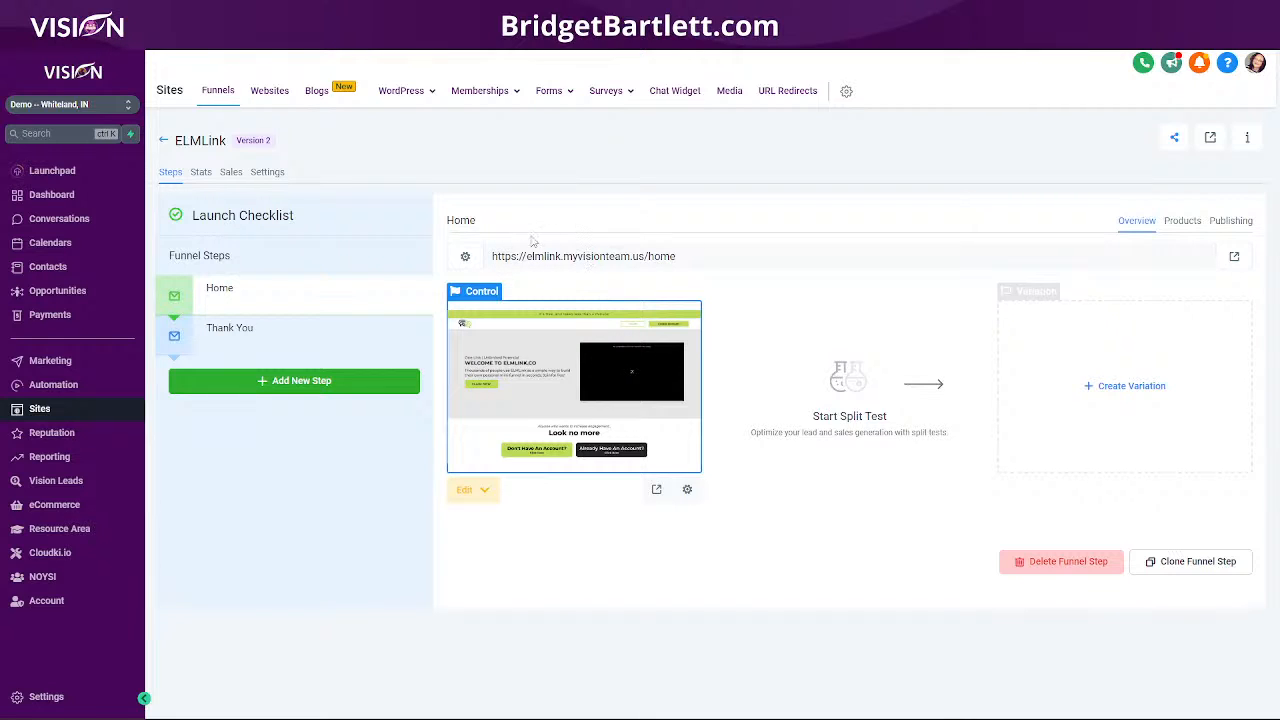
left_click_drag(492, 256, 683, 255)
right_click(629, 258)
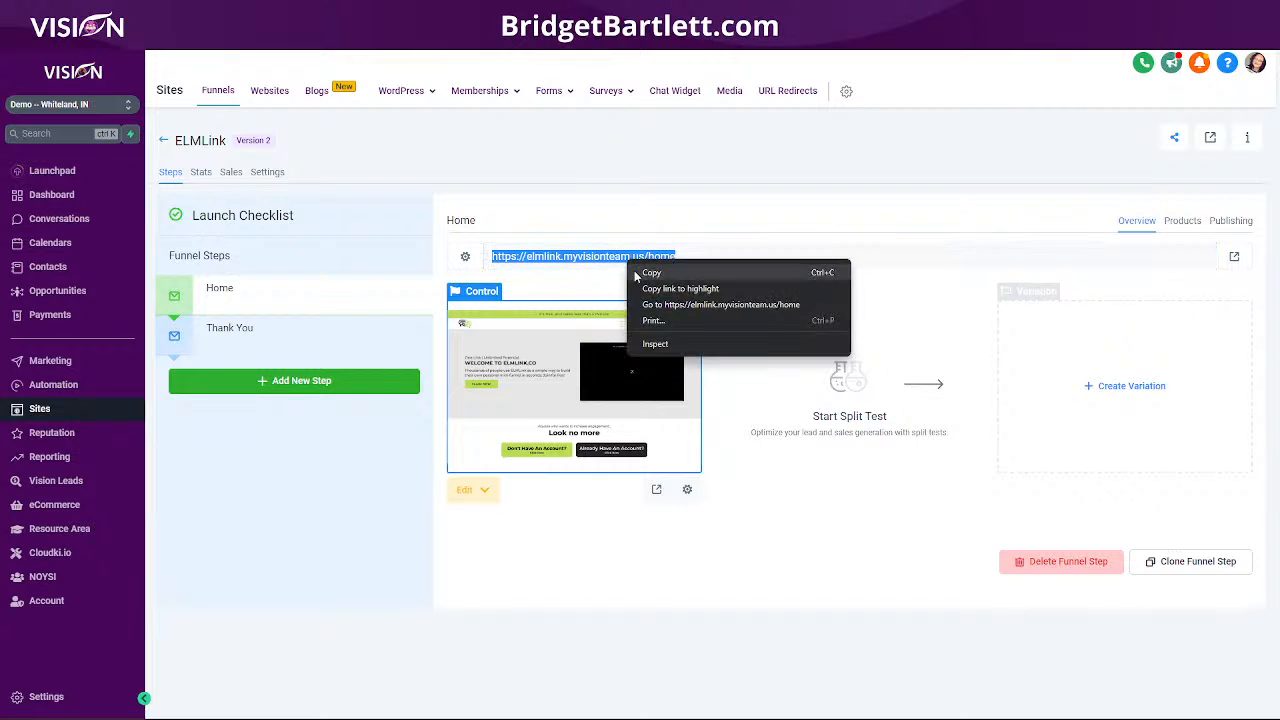
left_click(660, 303)
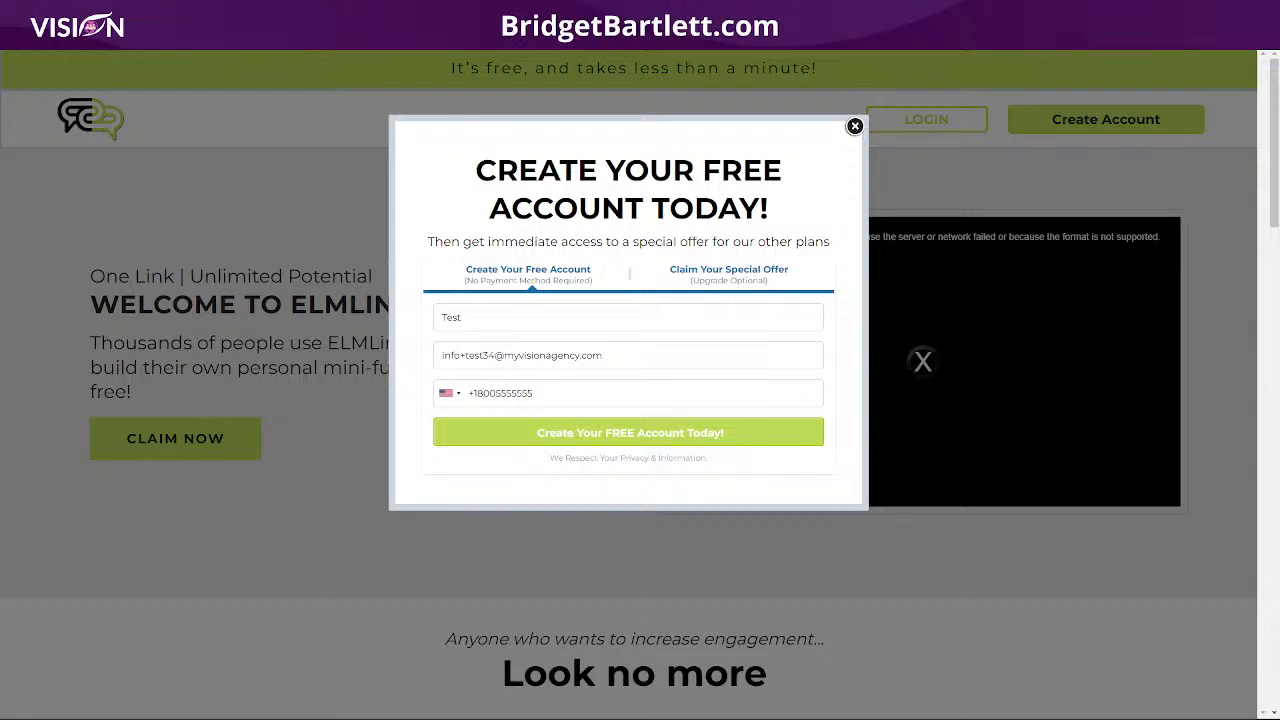
- Copy the ELMLink home page address and load it in a new incognito window
right_click(235, 38)
left_click(269, 138)
left_click(1262, 38)
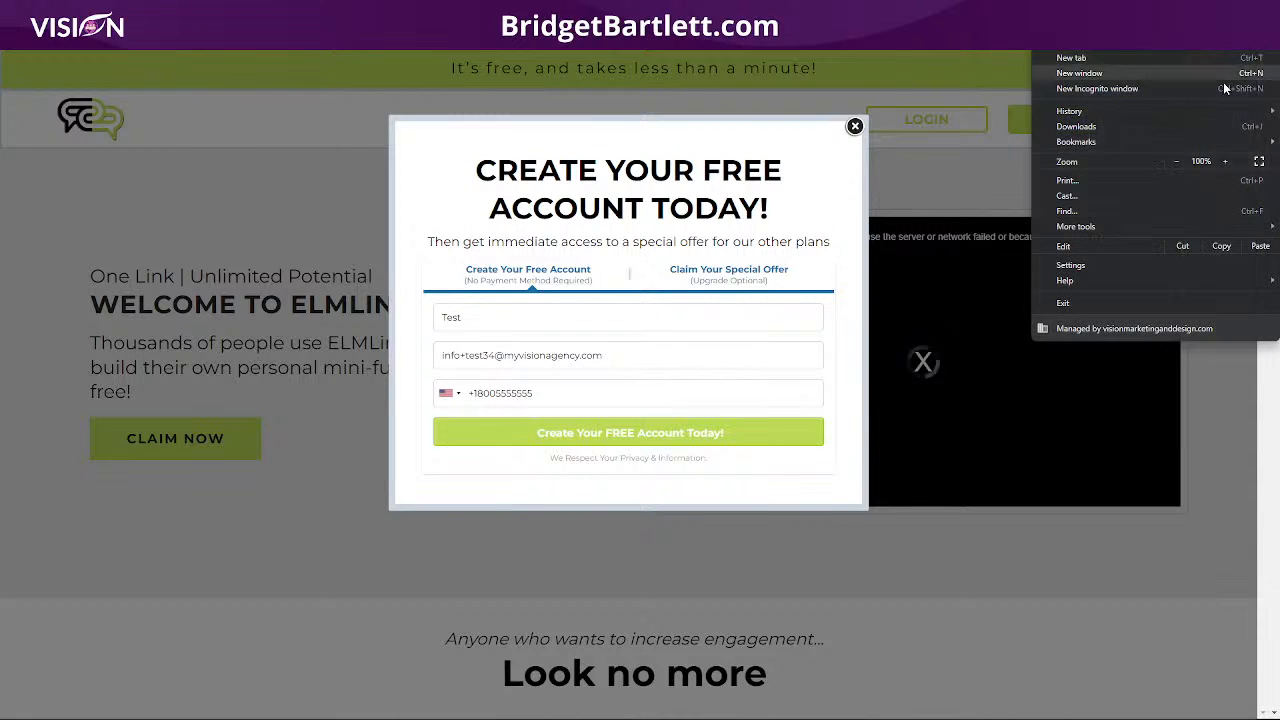
left_click(1174, 90)
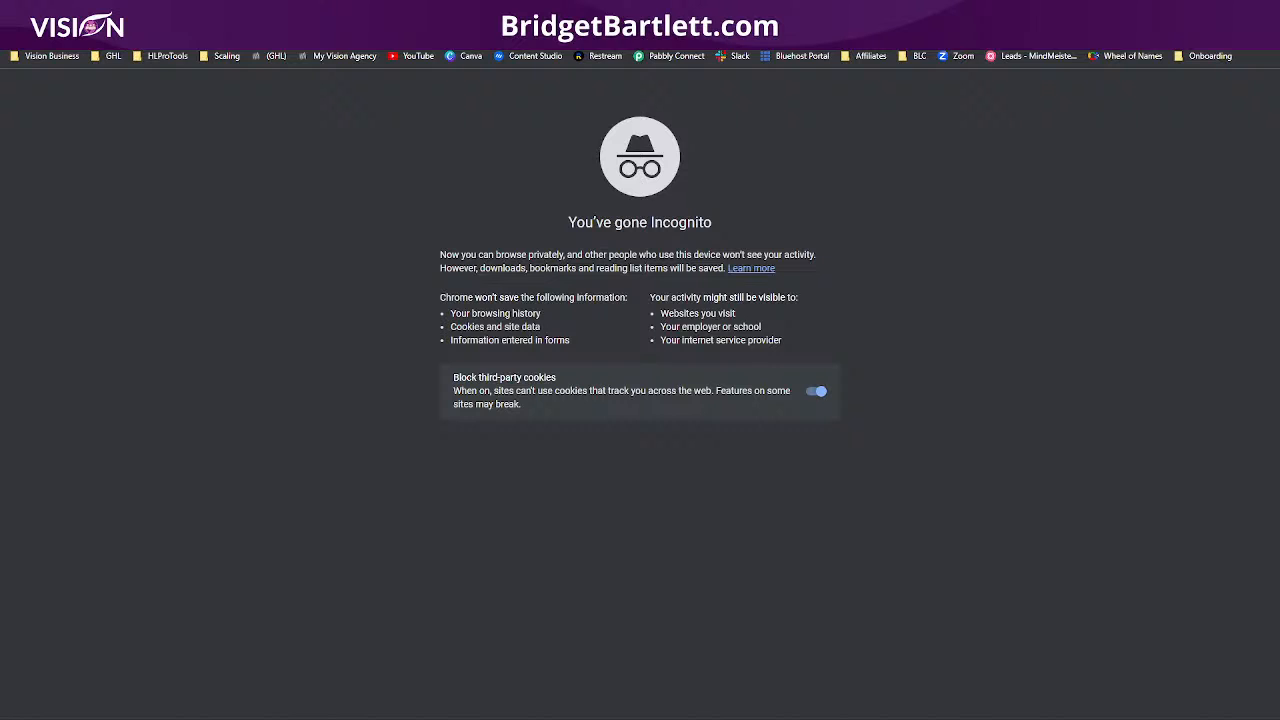
key("Return")
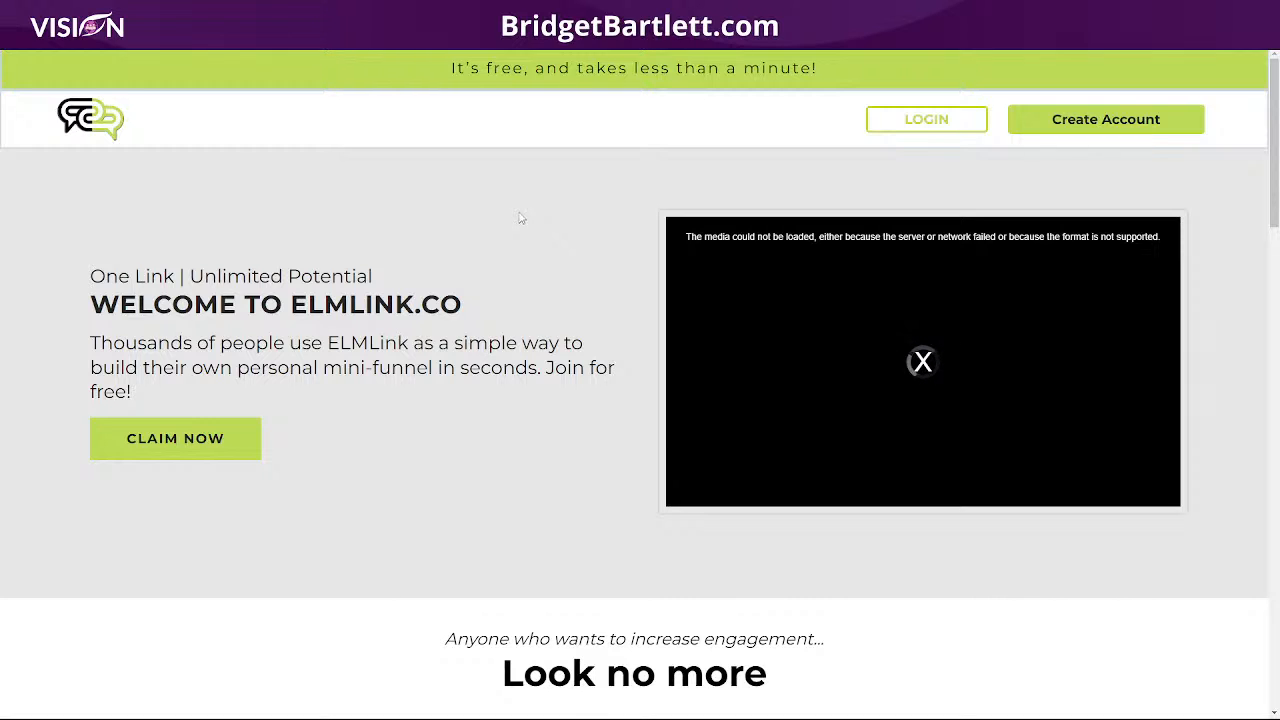
- Open the CLAIM NOW free-account signup form and autofill the Full Name from a saved entry
left_click(180, 442)
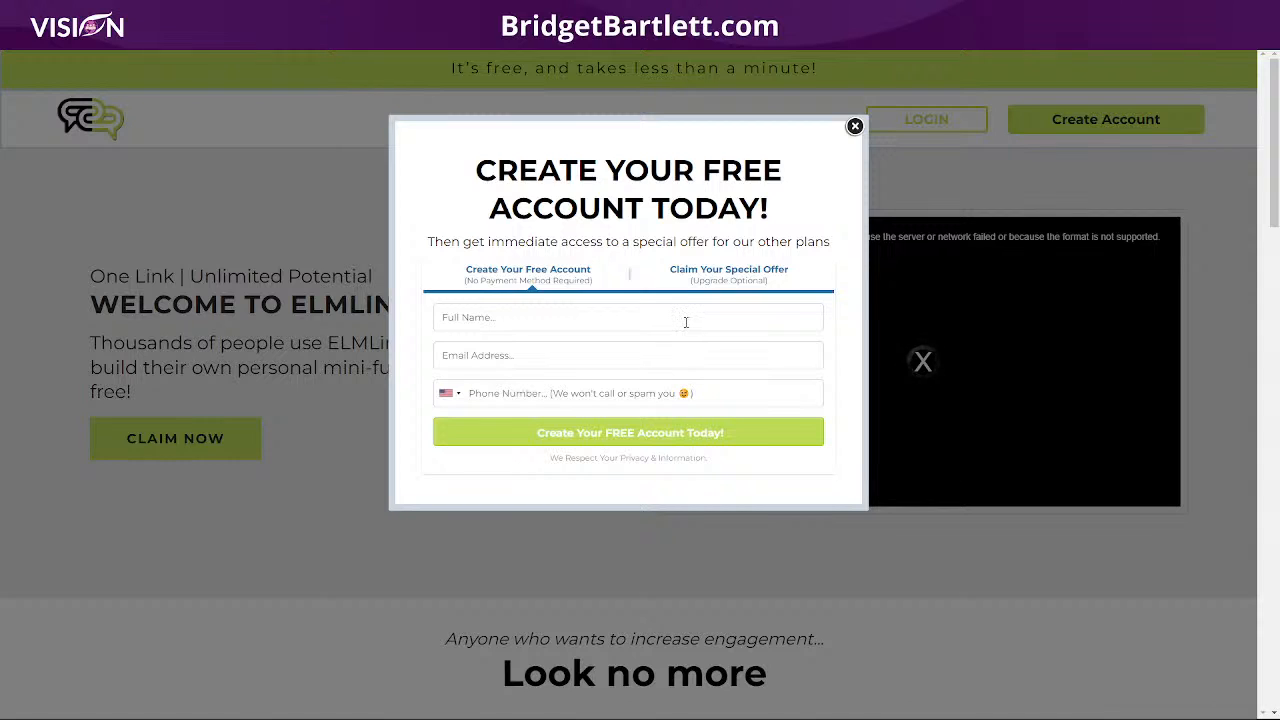
left_click(686, 320)
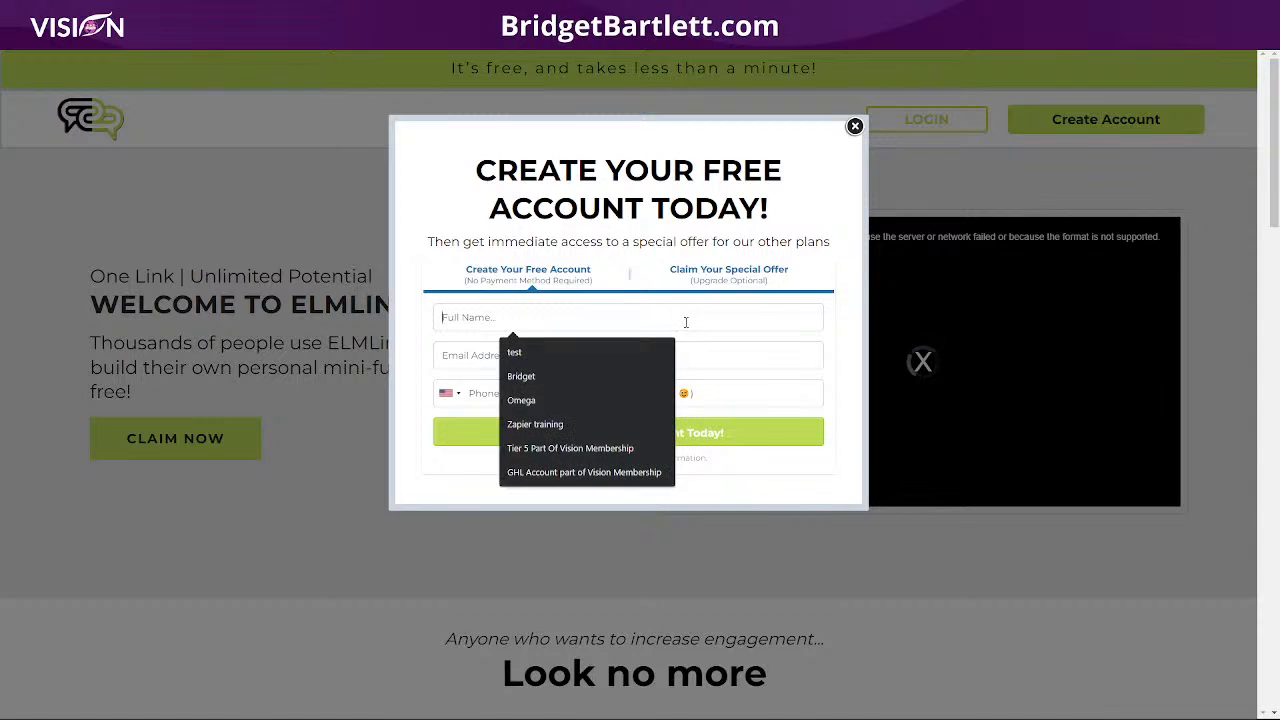
left_click(558, 377)
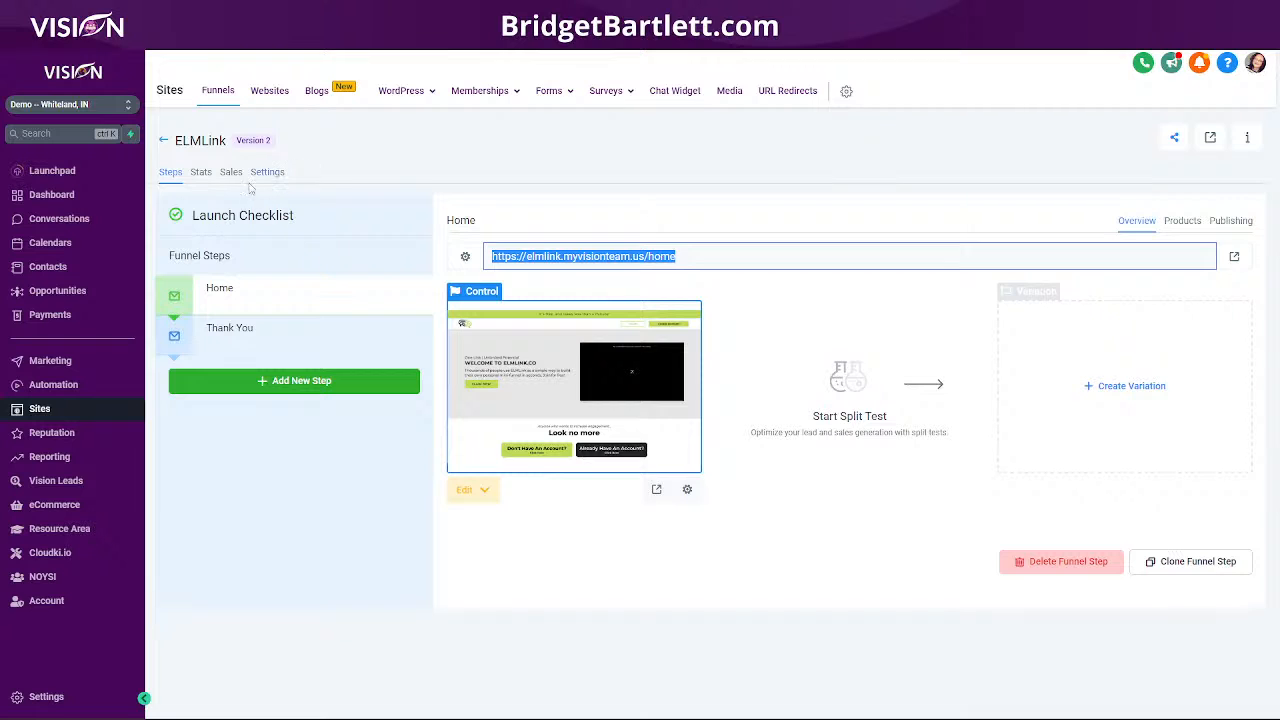
- Change the ELMLink funnel's payment mode toggle from Live to Test in Settings and save
left_click(266, 172)
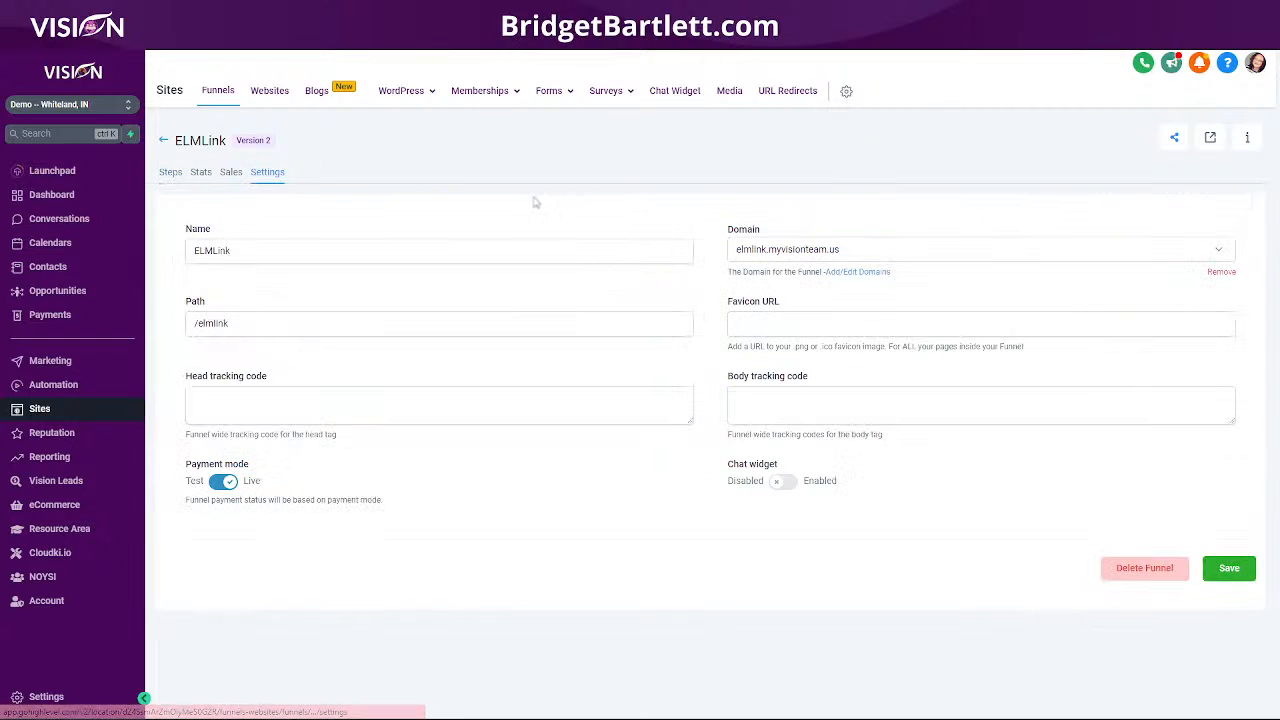
left_click(223, 482)
left_click(1229, 570)
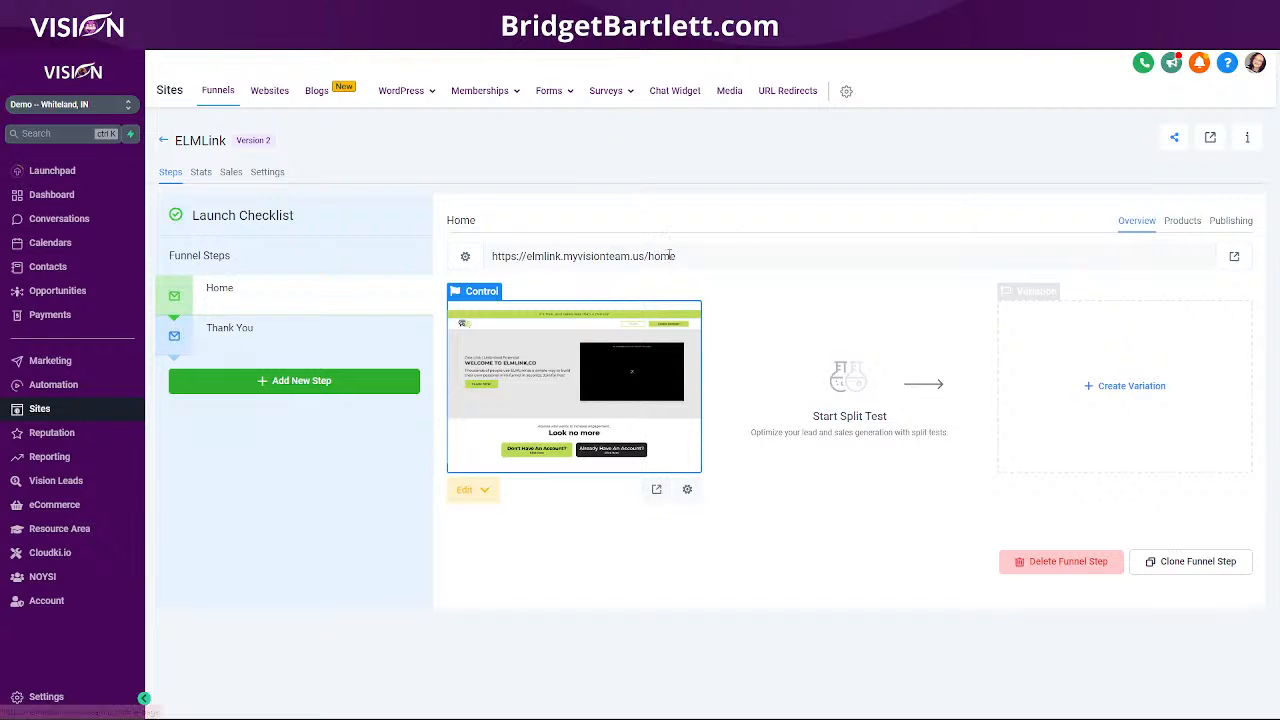
- Copy the funnel's domain and open the ELMLink home page in a new incognito window
left_click_drag(492, 256, 645, 256)
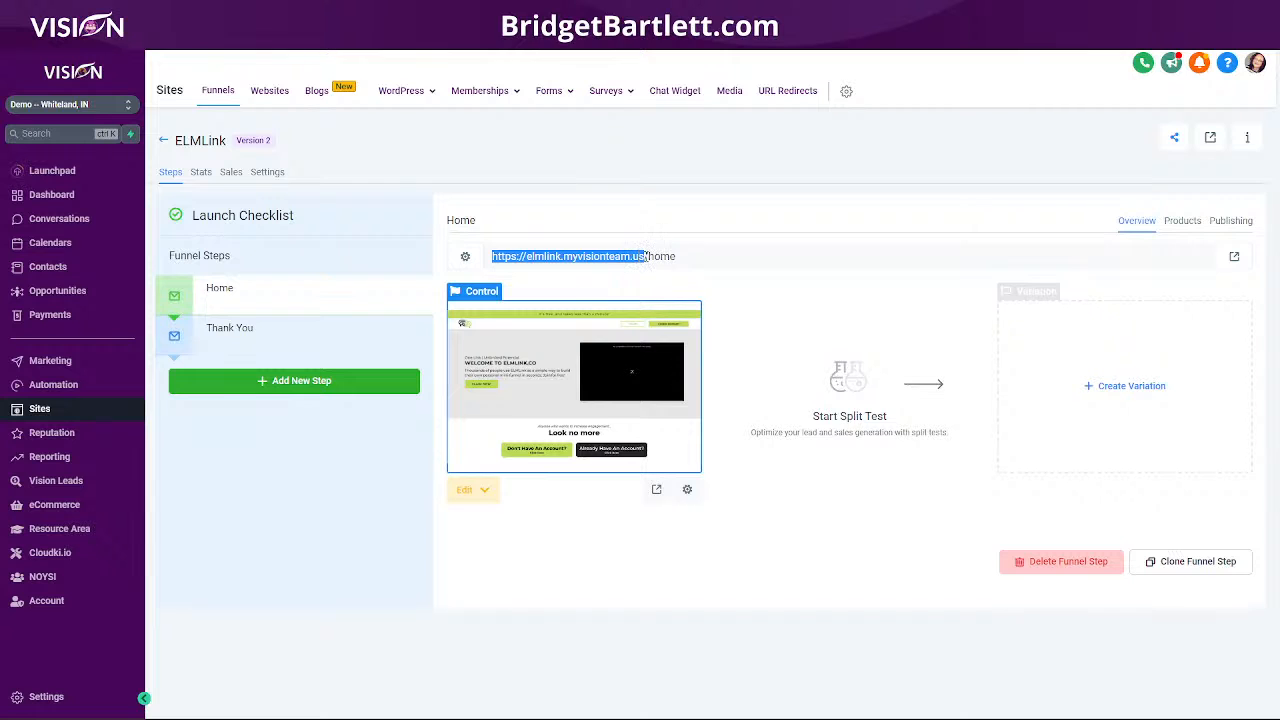
right_click(640, 256)
left_click(638, 272)
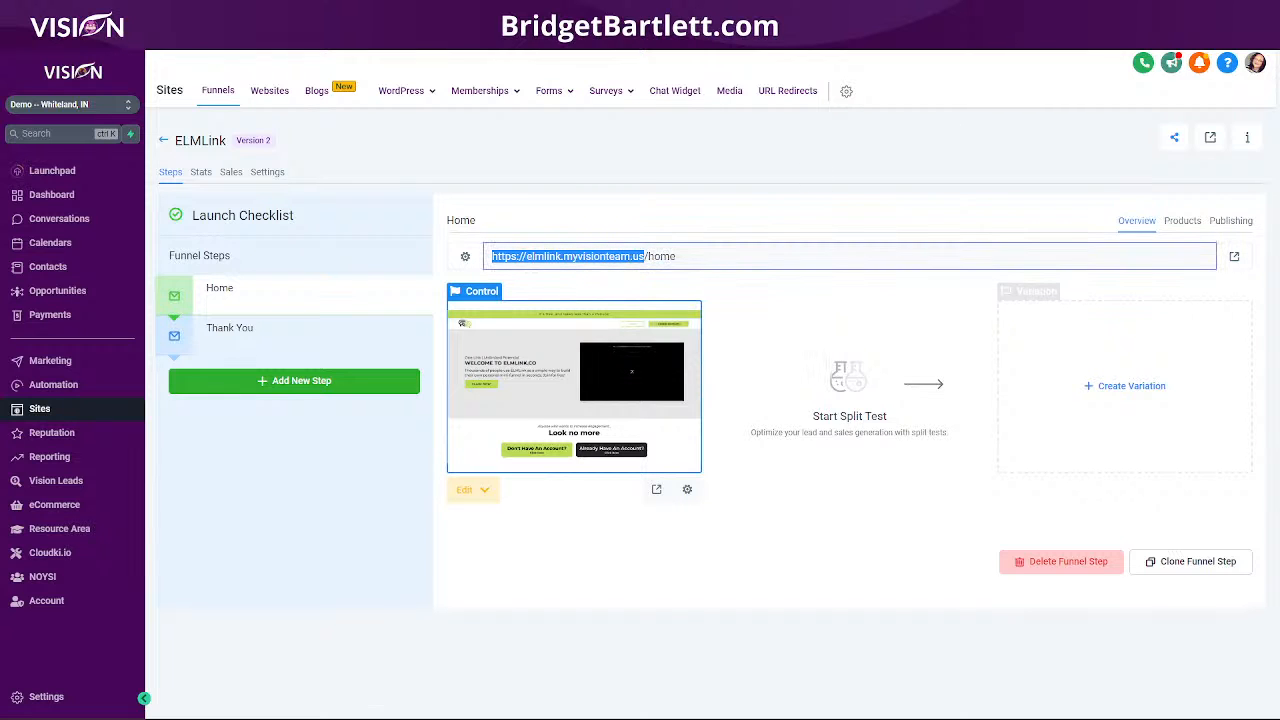
left_click(1262, 40)
left_click(1134, 86)
key("ctrl+v")
key("Return")
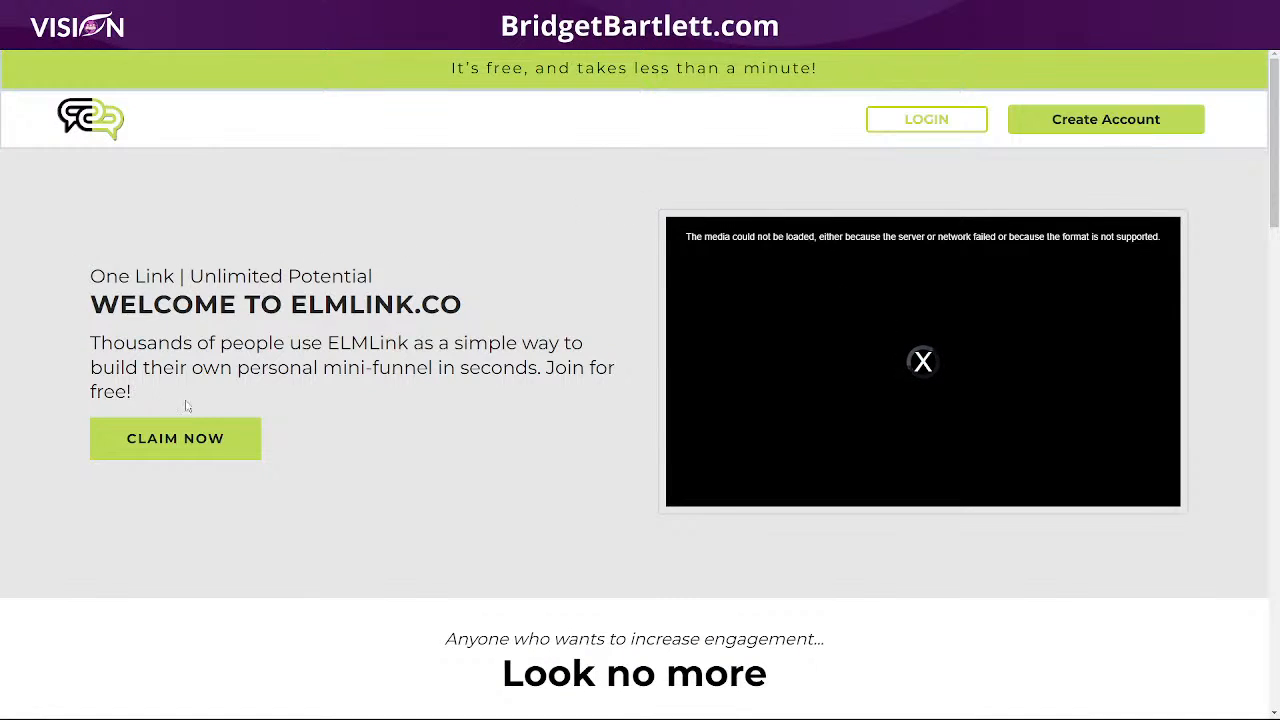
- Open the CLAIM NOW signup form, set Full Name to 'test' and start typing an email address
left_click(180, 453)
left_click(495, 320)
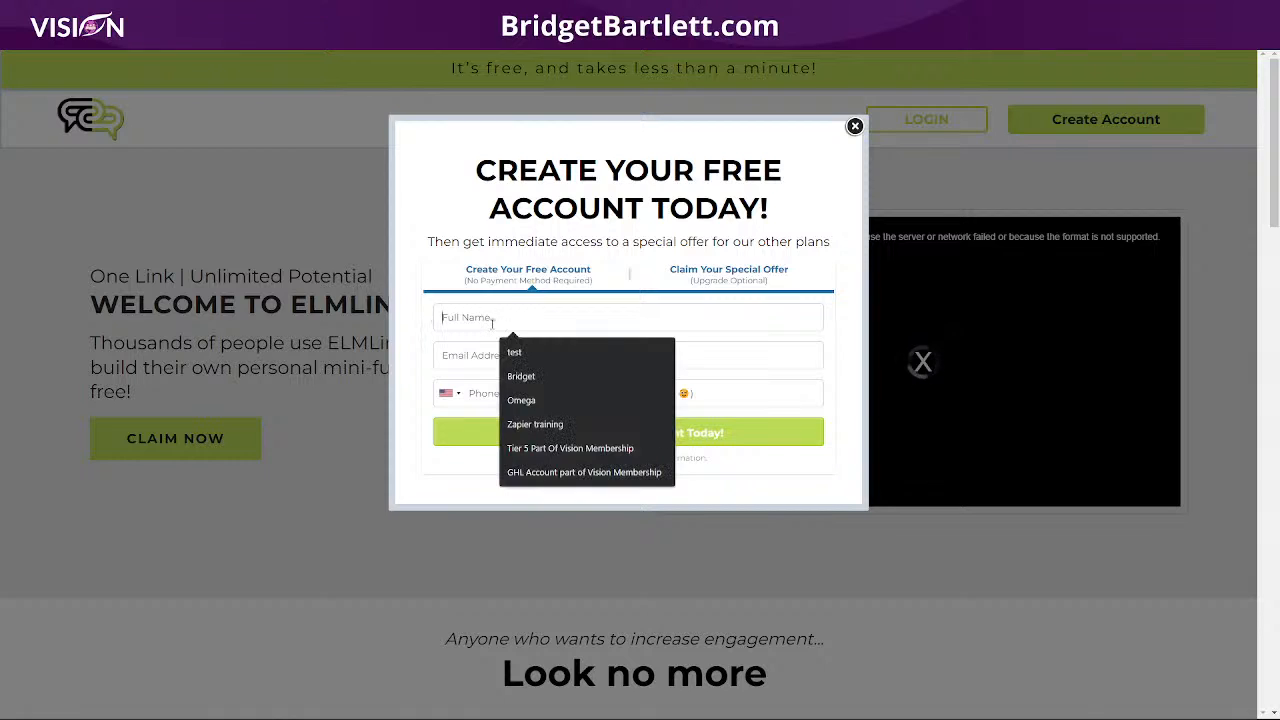
left_click(522, 356)
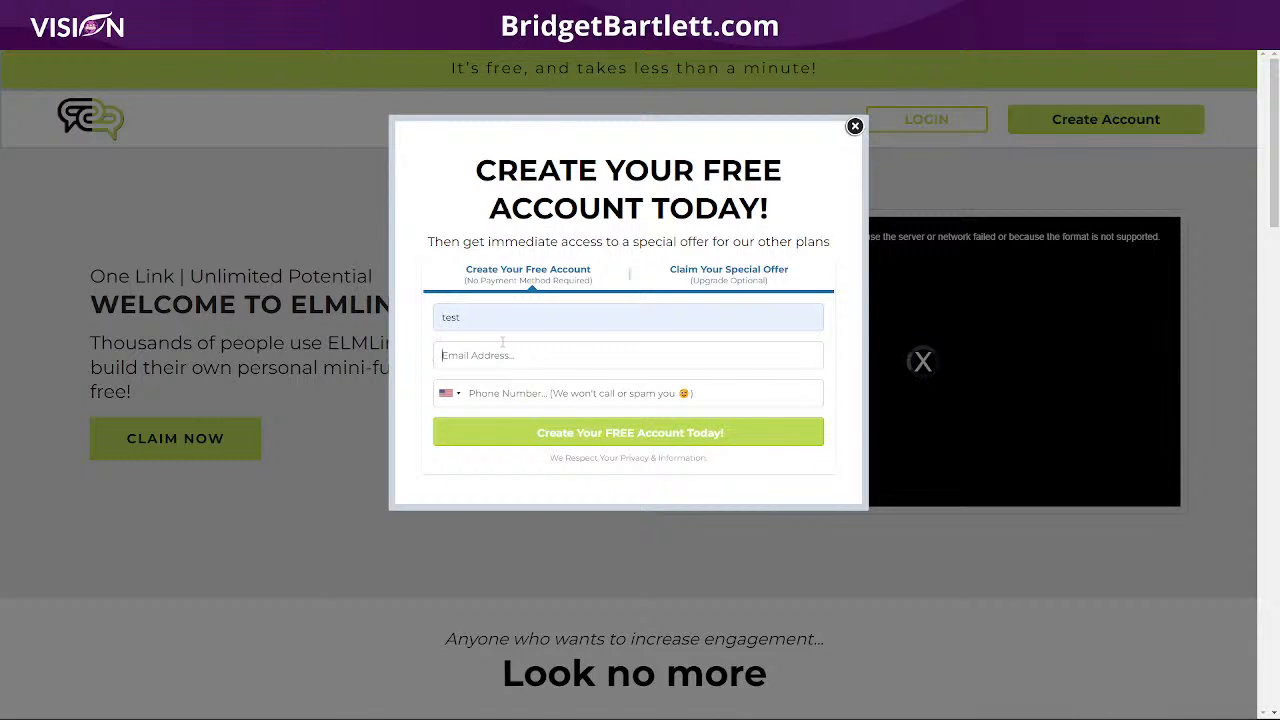
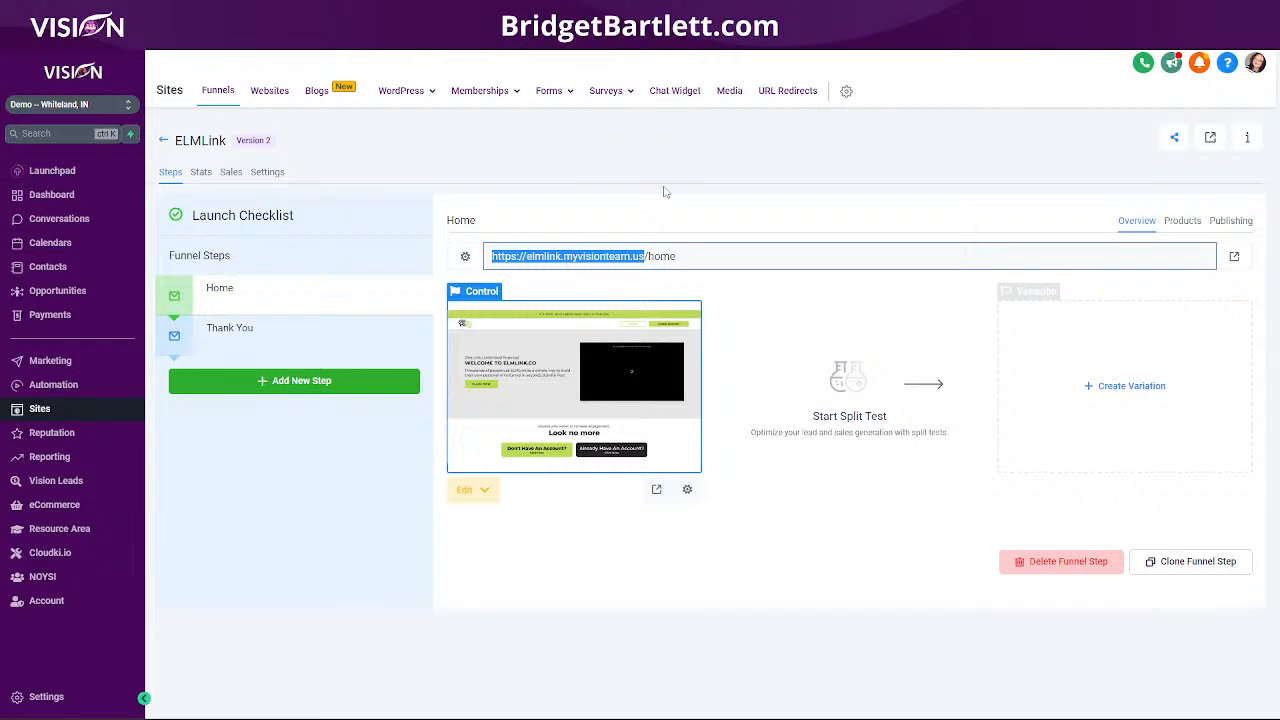
- Open the Vision Contacts list to find the newest test signup tagged elmlink_free
left_click(47, 267)
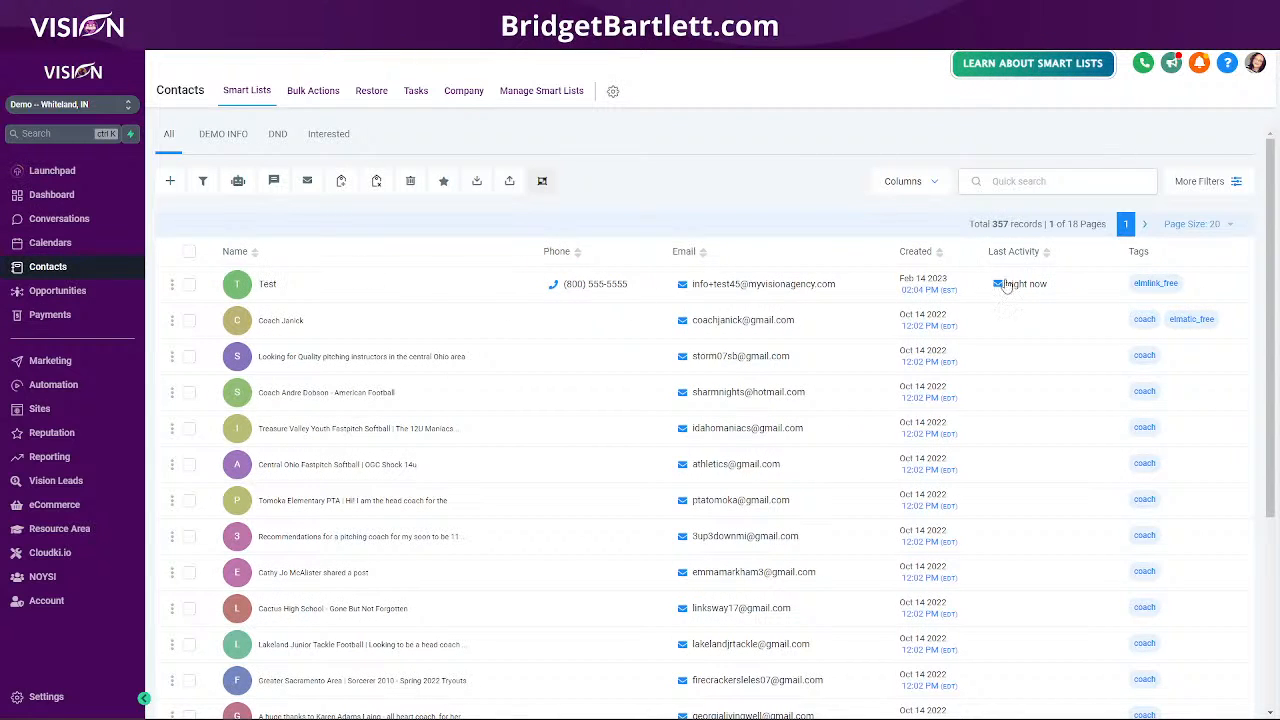
- Check the newest test contact's elmlink_free tag and its delivered access email
left_click(271, 284)
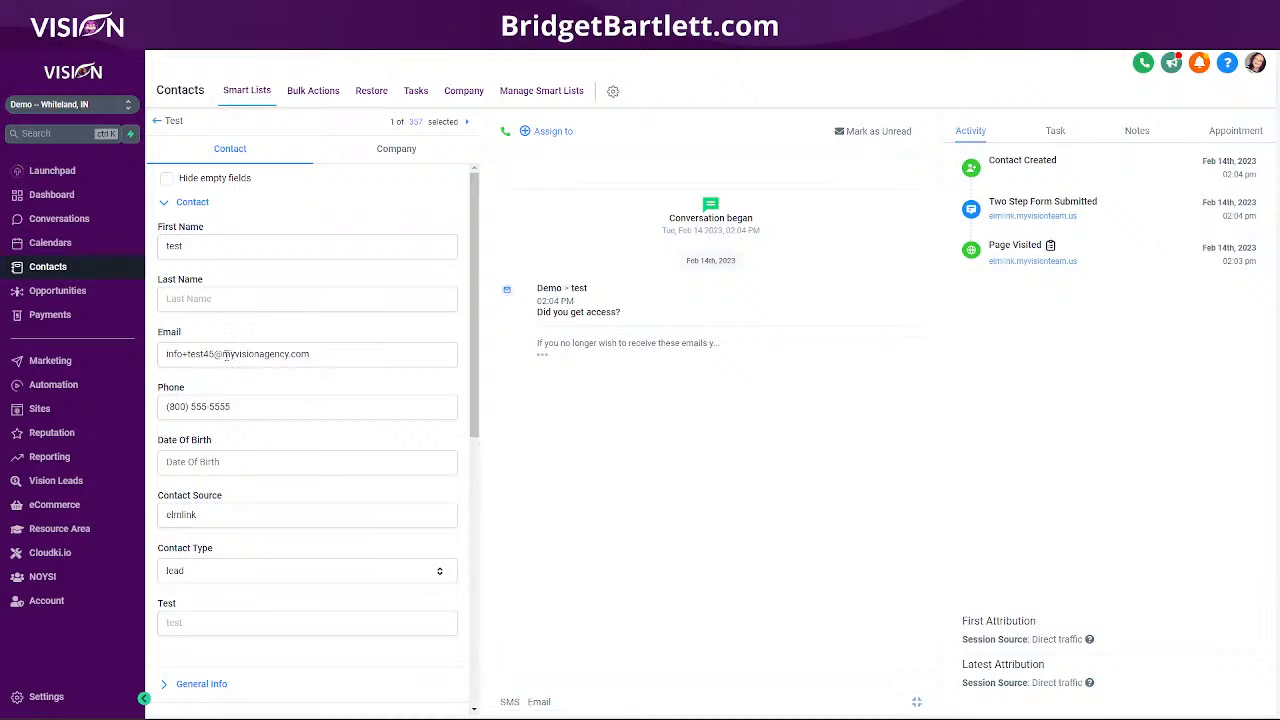
scroll(396, 353, "down", 5)
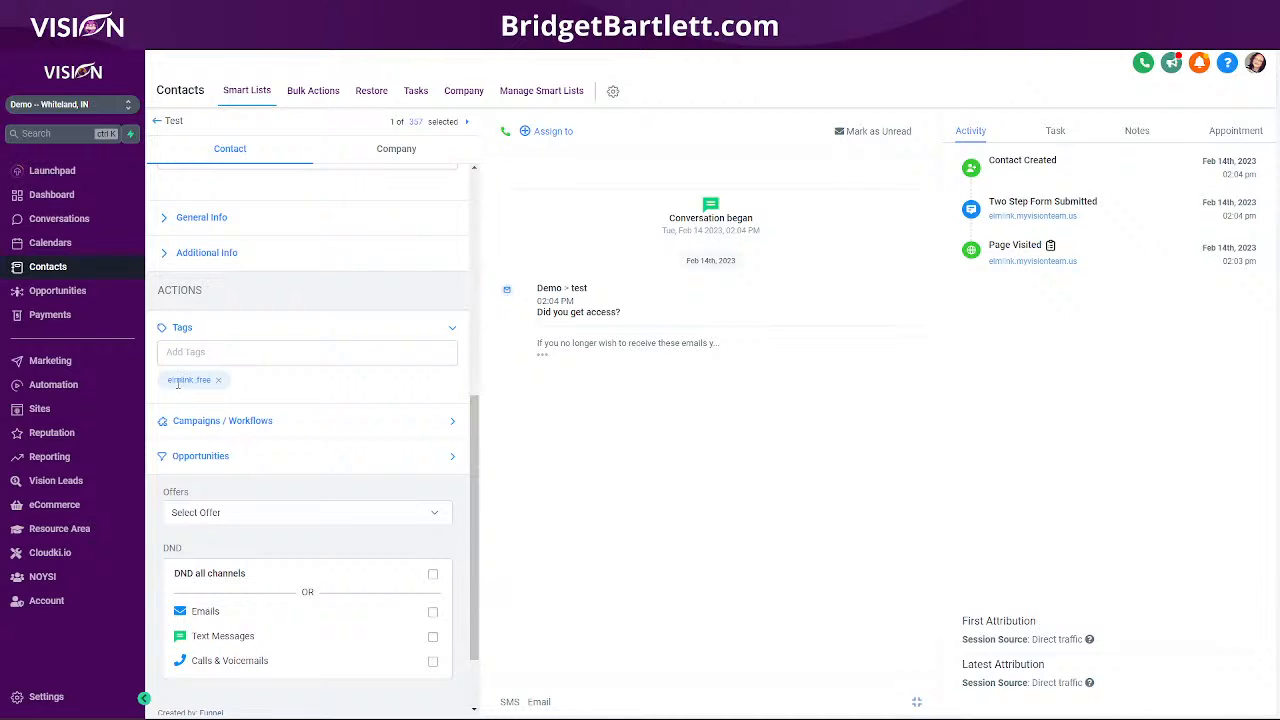
left_click(543, 355)
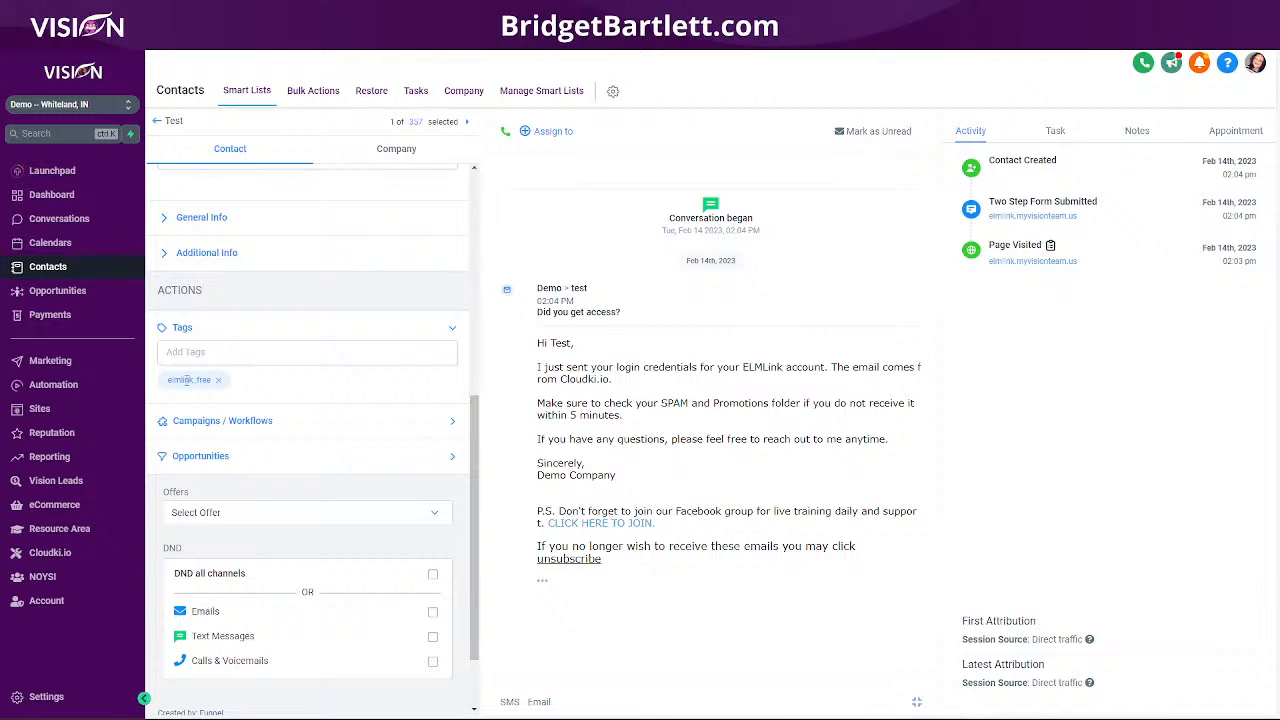
left_click(53, 384)
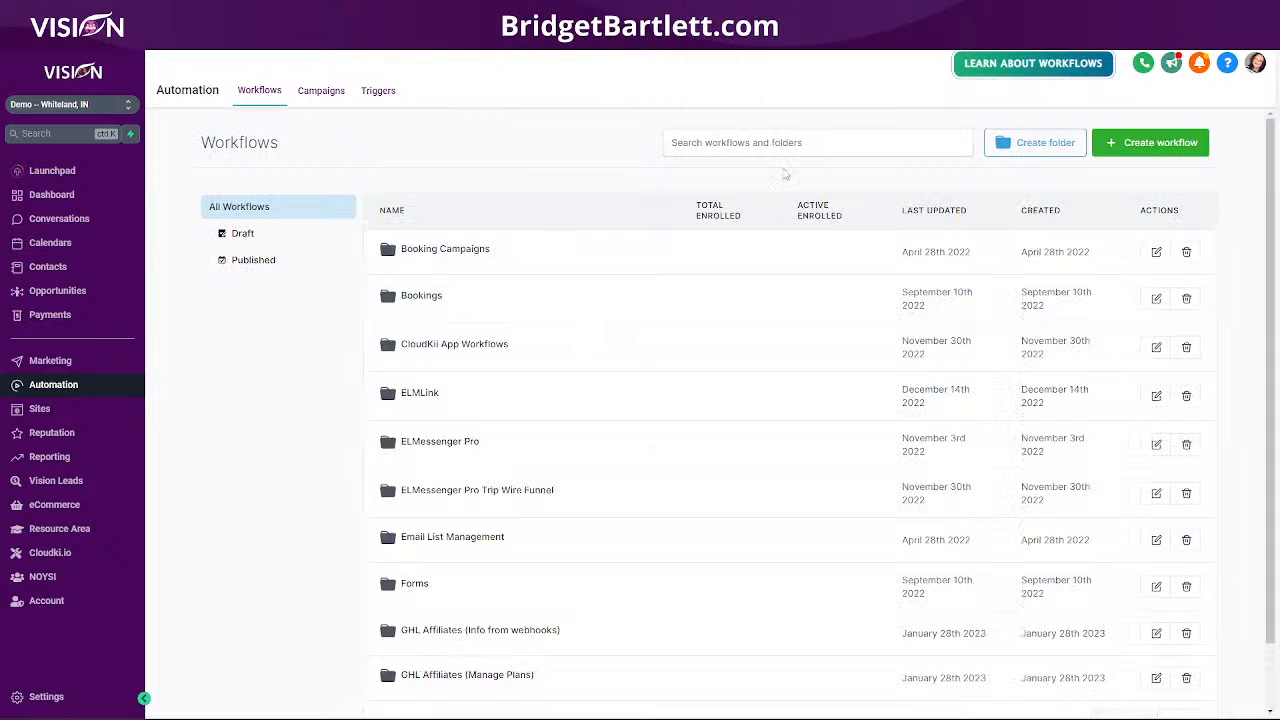
- Search workflows for 'elm' and open the Free ELMLink/ Optin Form workflow in the ELMLink folder
left_click(784, 143)
type("elm")
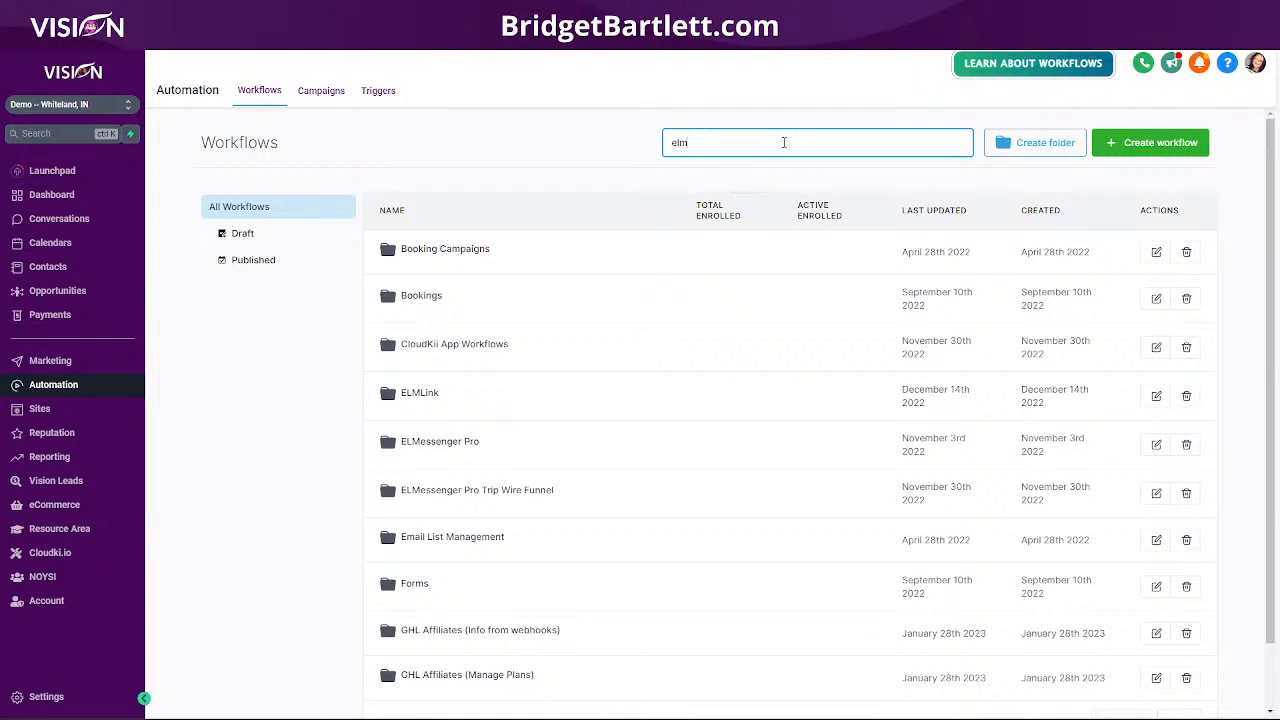
left_click(407, 258)
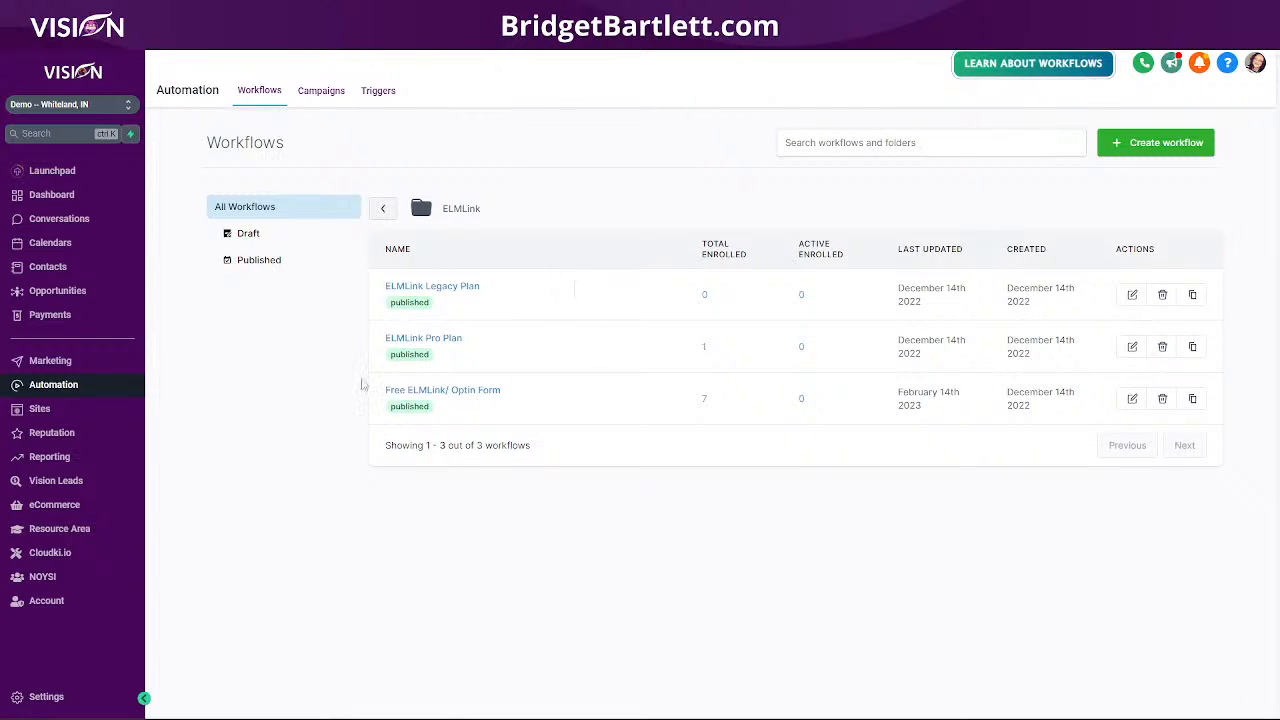
left_click(442, 397)
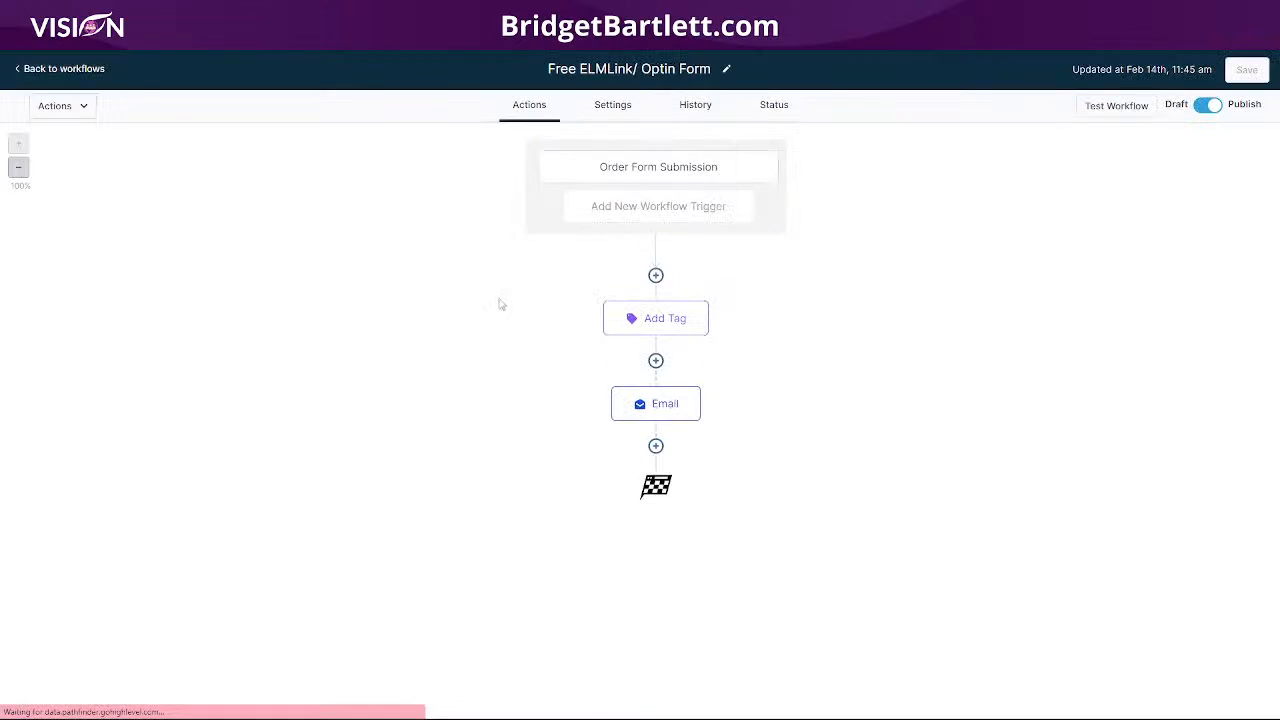
- Inspect the Order Form Submission trigger, the elmlink_free tag step and the 'Did you get access?' email unchanged
left_click(672, 172)
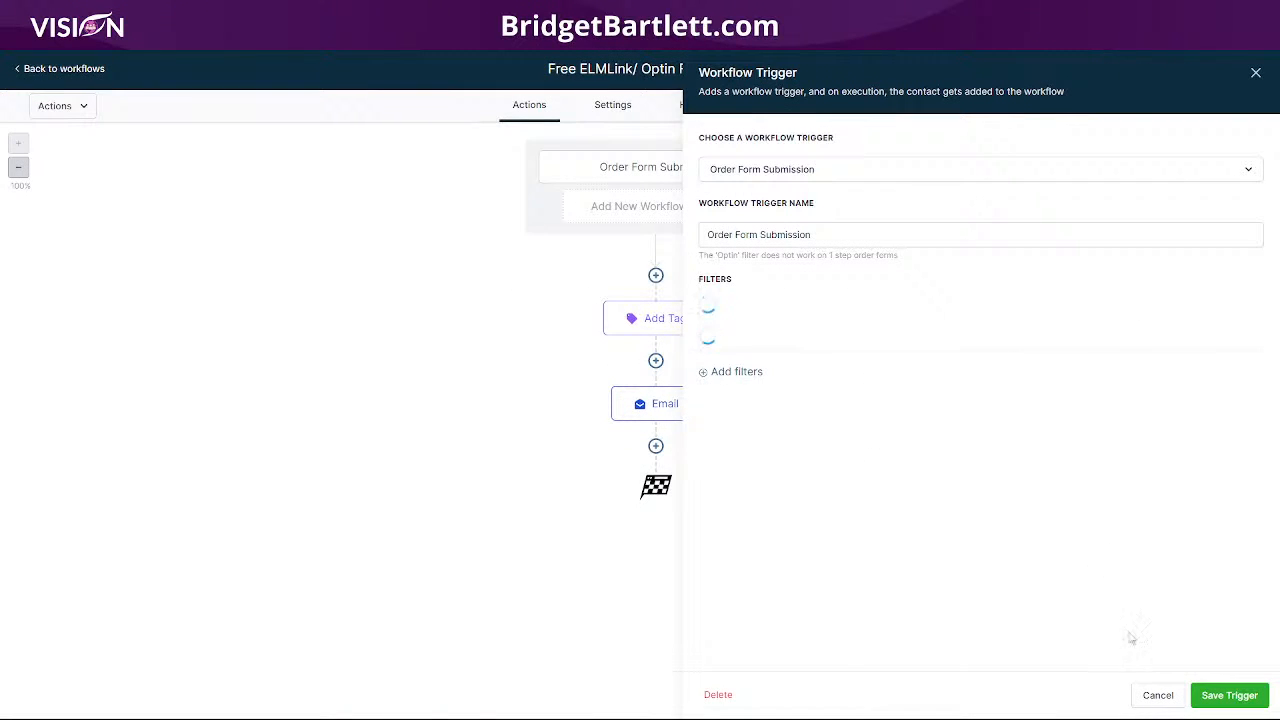
left_click(1157, 695)
left_click(656, 320)
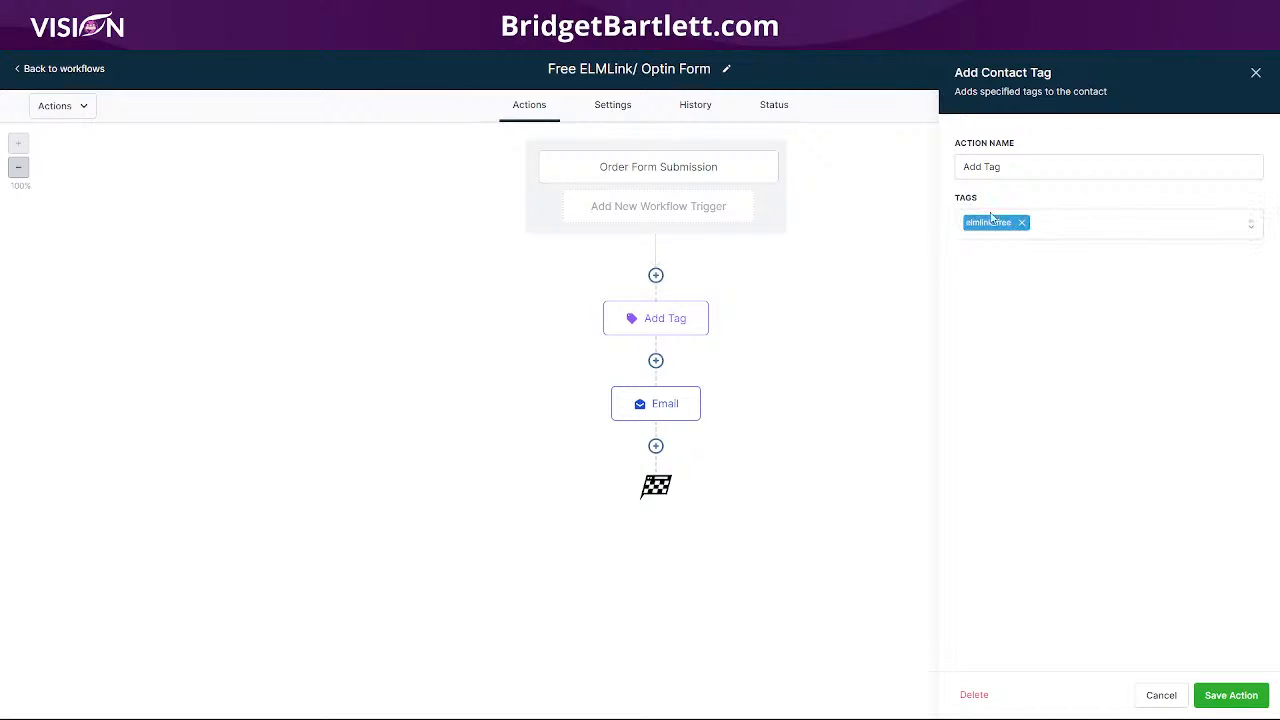
left_click(1159, 695)
left_click(665, 405)
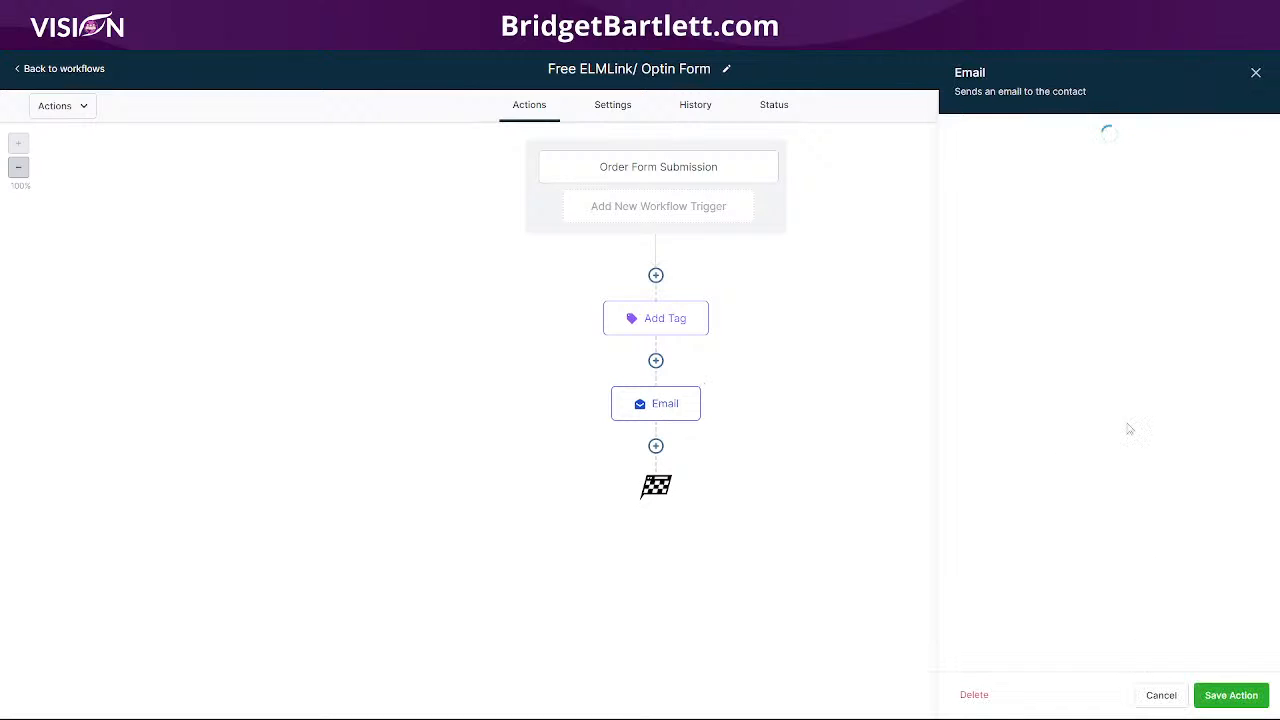
scroll(1125, 400, "down", 5)
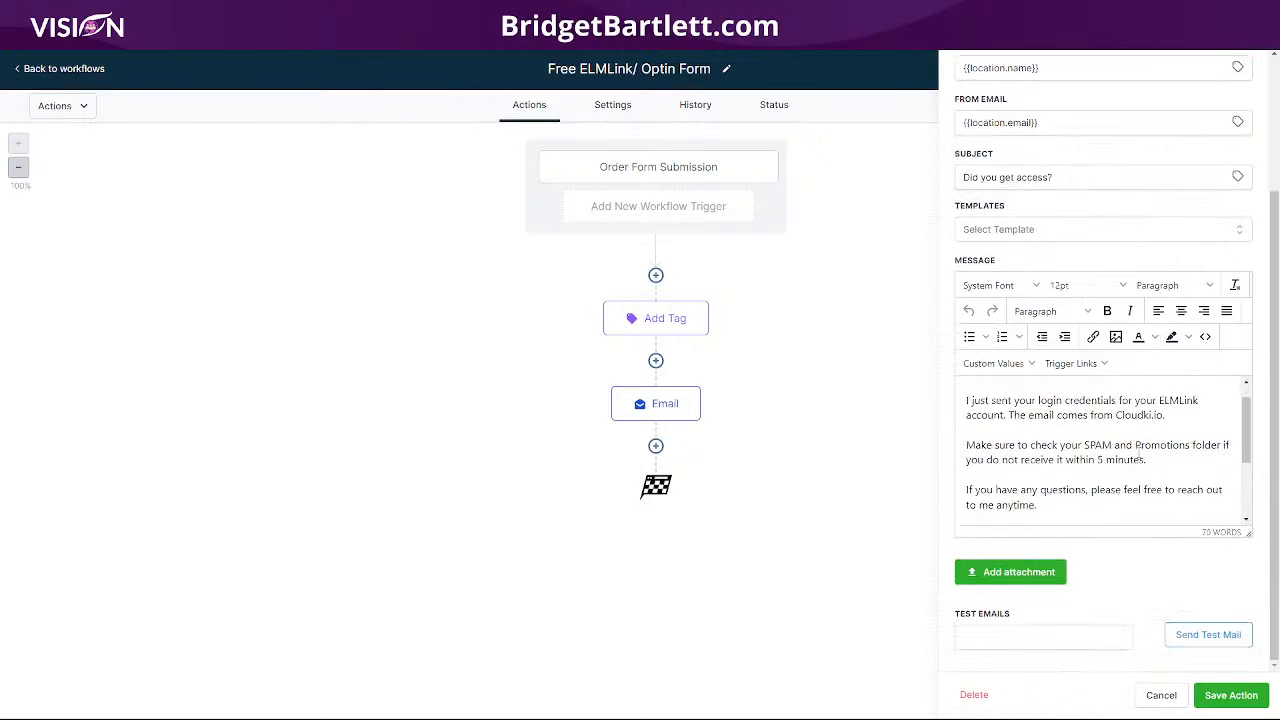
scroll(1133, 472, "down", 2)
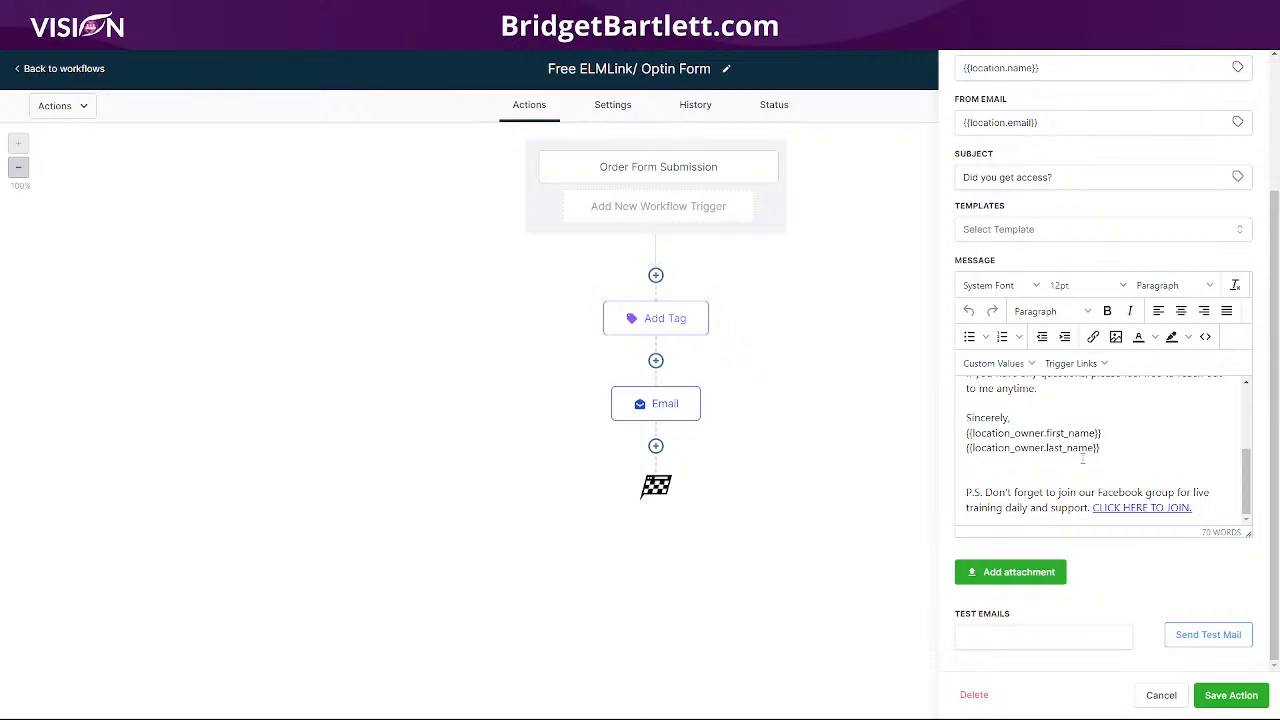
scroll(1043, 418, "up", 5)
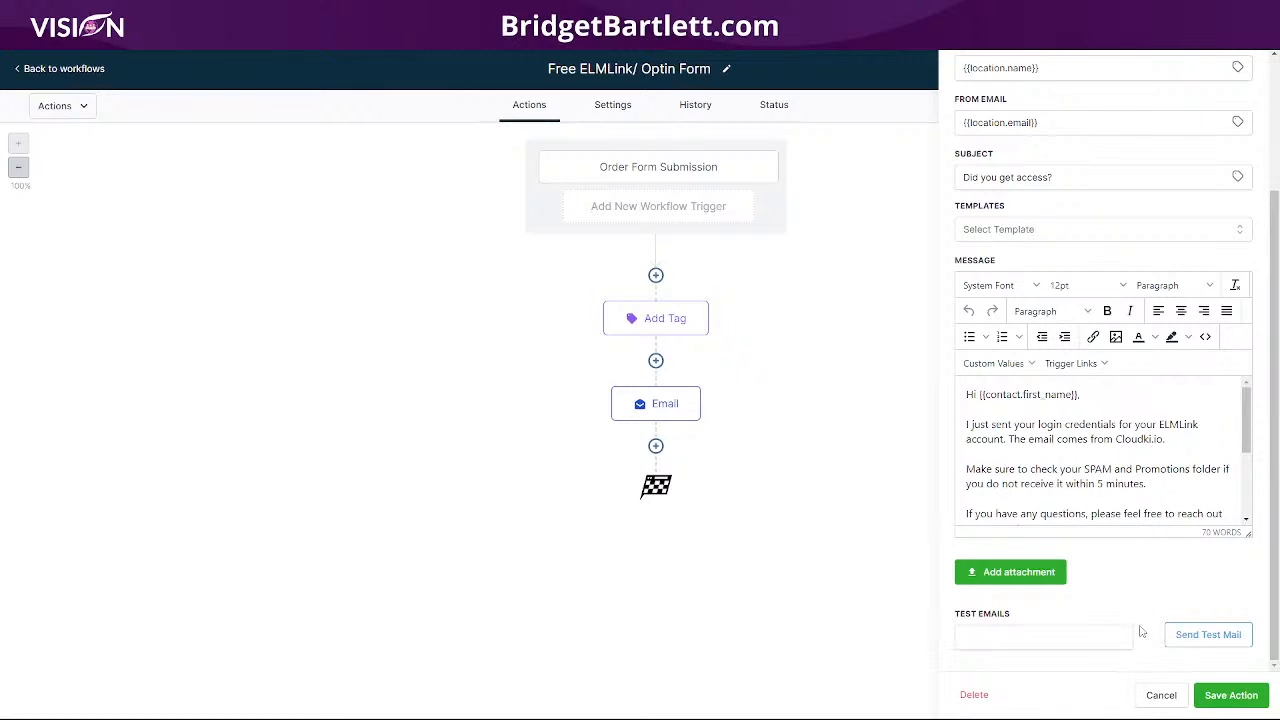
left_click(1156, 696)
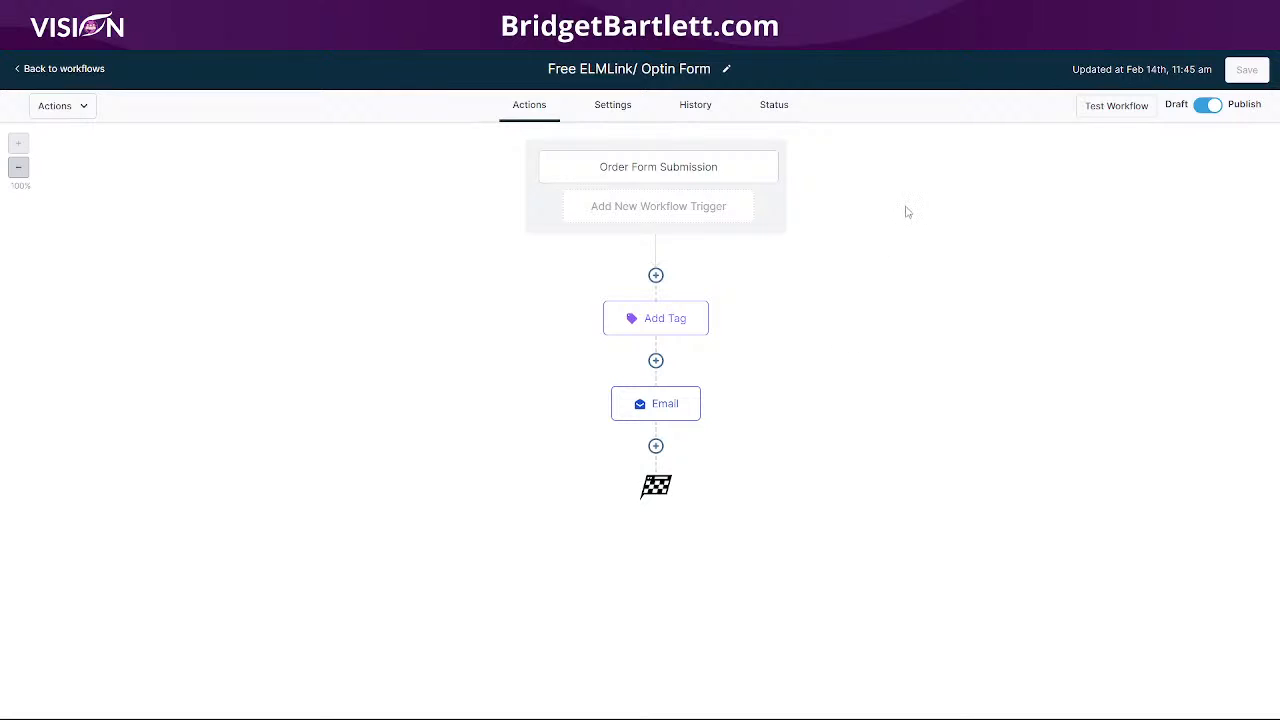
- Review the workflow's History logs, including the latest finished event's details and execution log
left_click(666, 418)
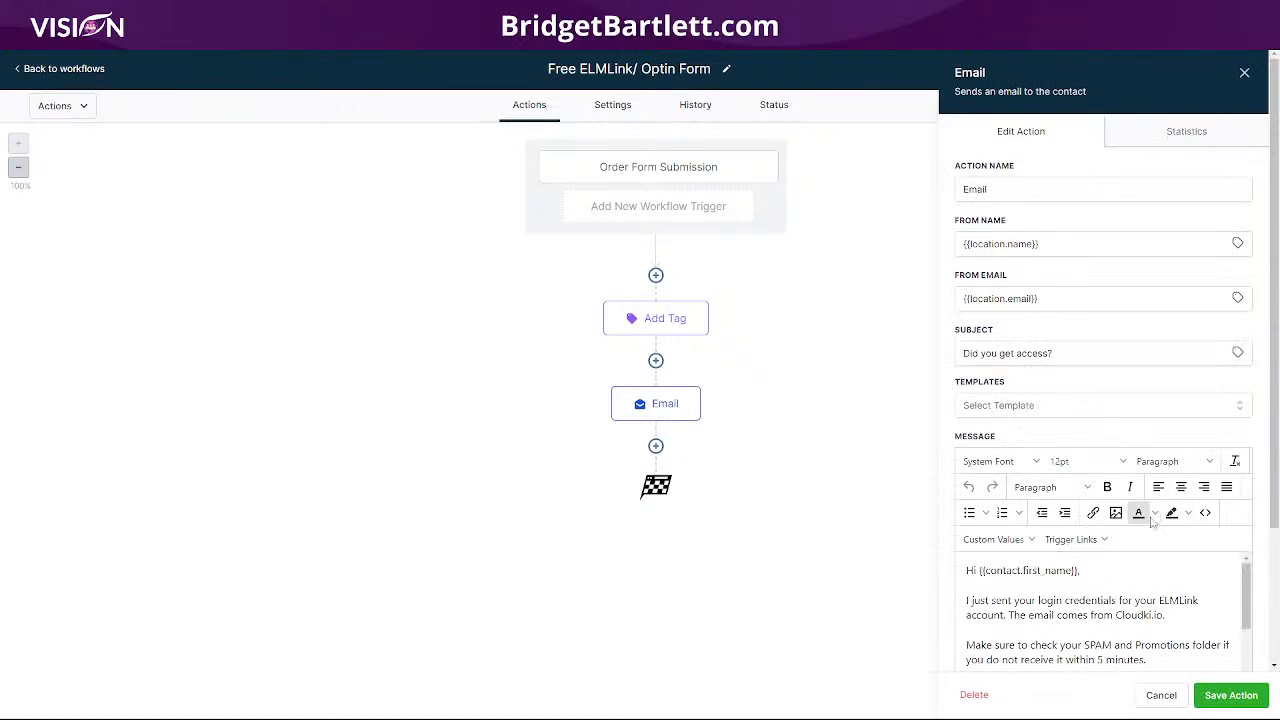
left_click(700, 110)
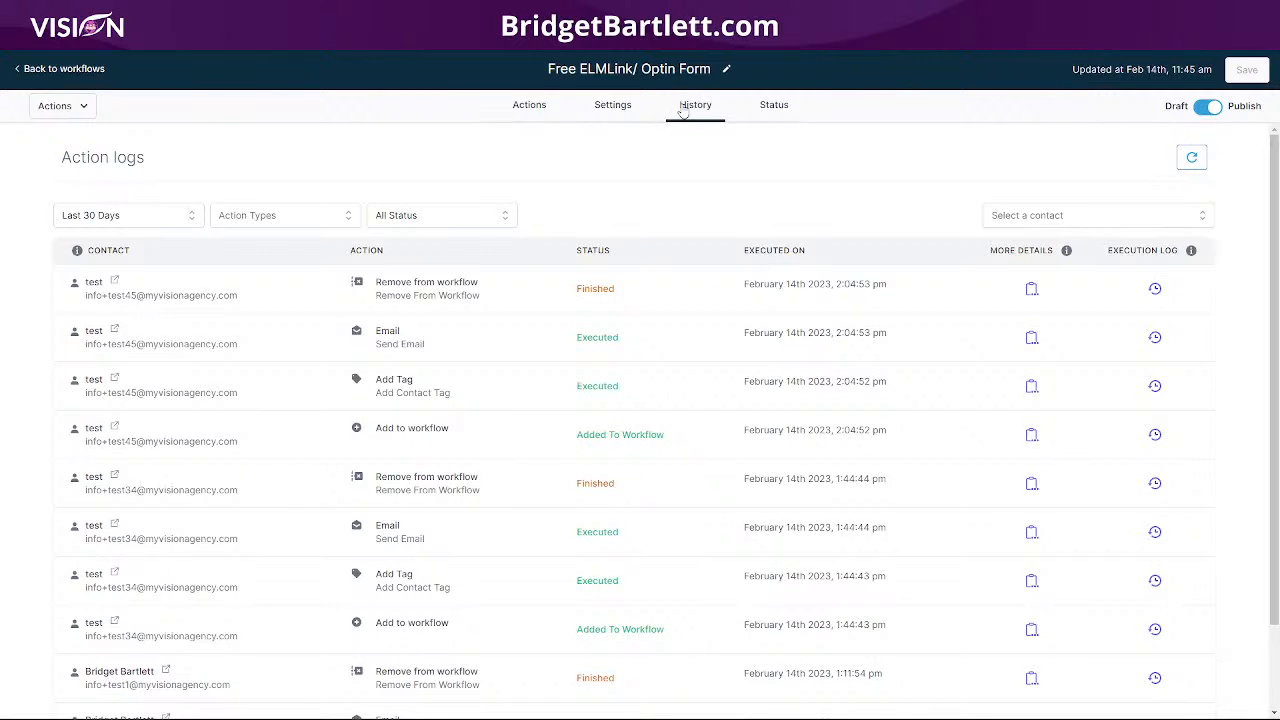
scroll(617, 485, "down", 2)
scroll(617, 485, "up", 1)
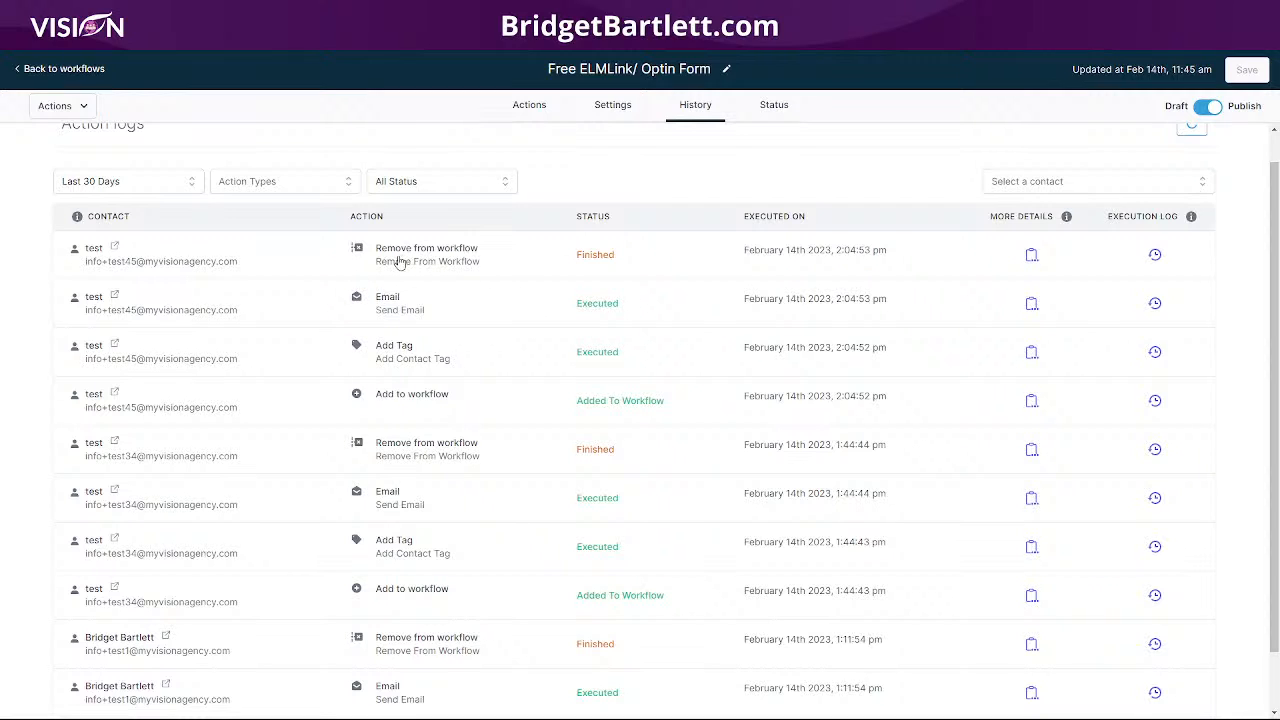
left_click(1033, 258)
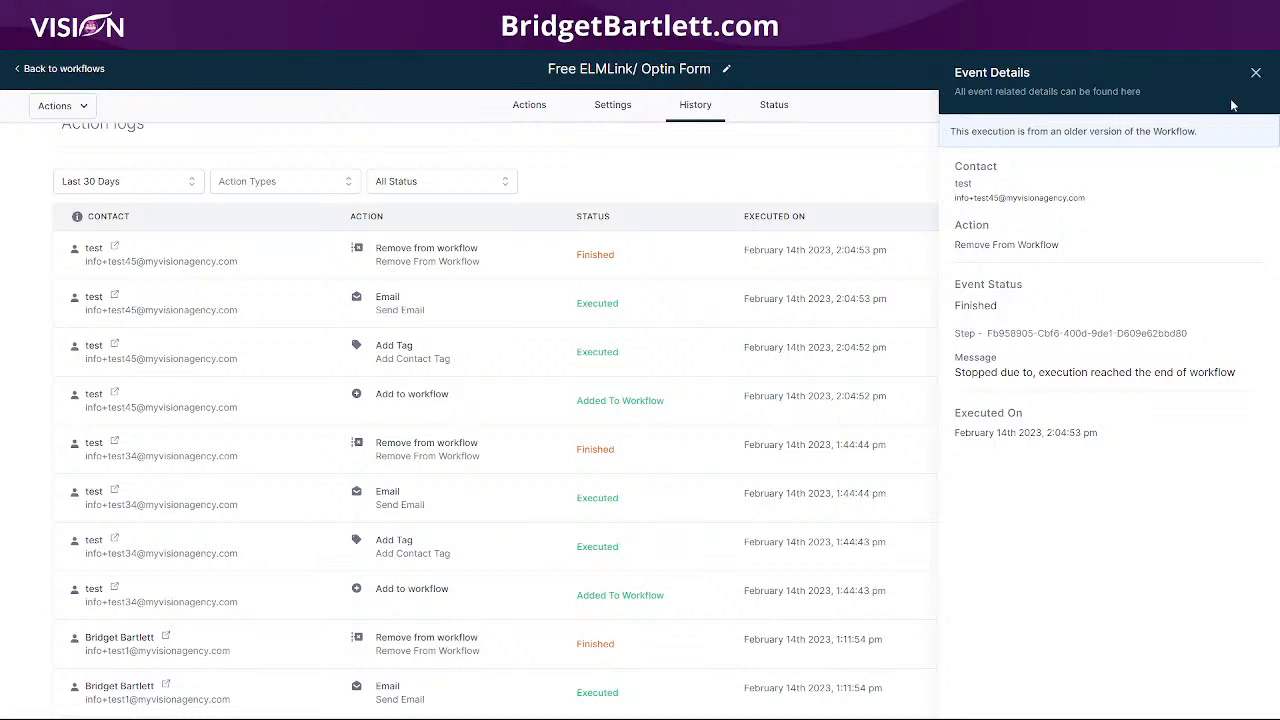
left_click(1256, 72)
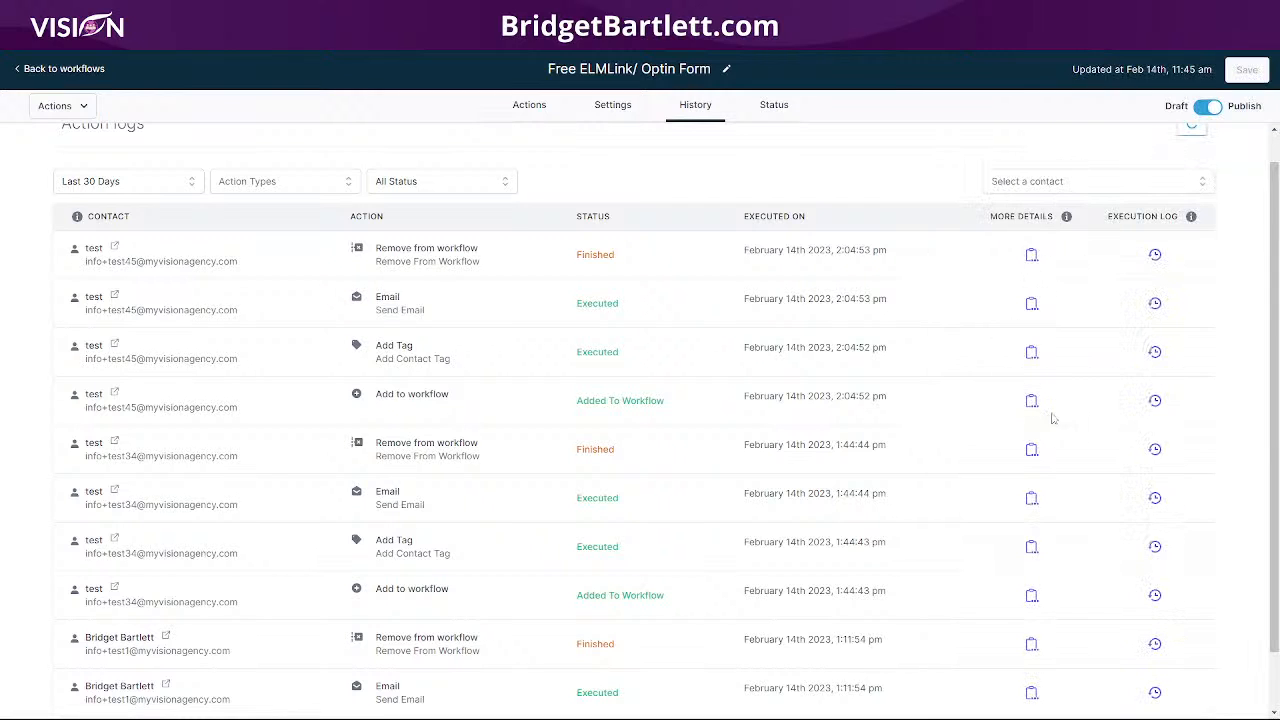
left_click(1156, 256)
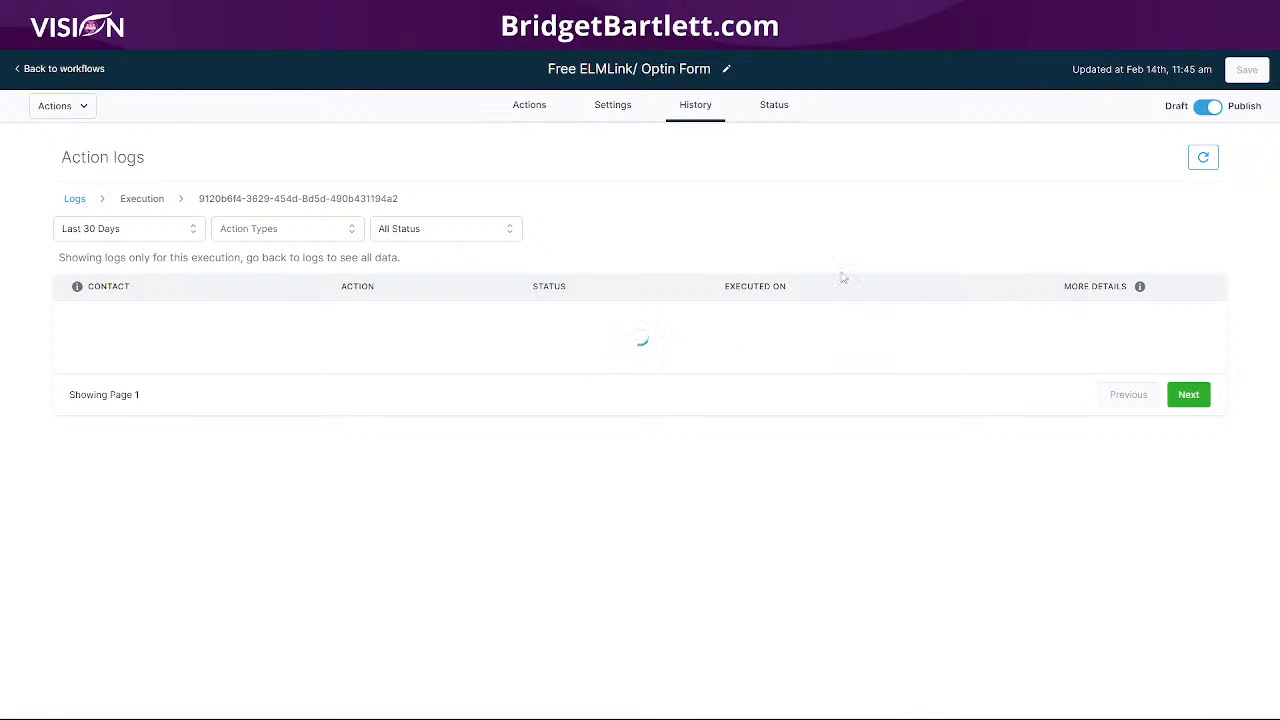
- Check the second page of the full action logs, then return to the workflows list
left_click(73, 208)
scroll(840, 415, "down", 2)
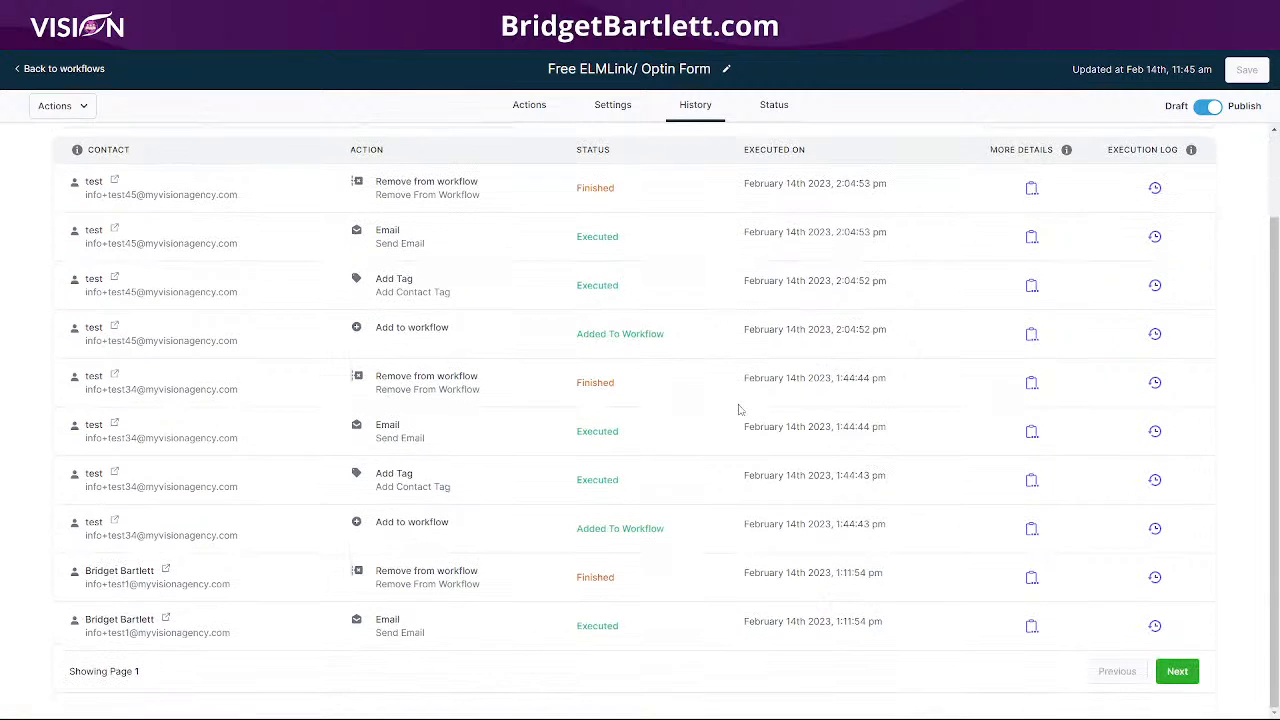
left_click(1177, 672)
scroll(643, 421, "down", 2)
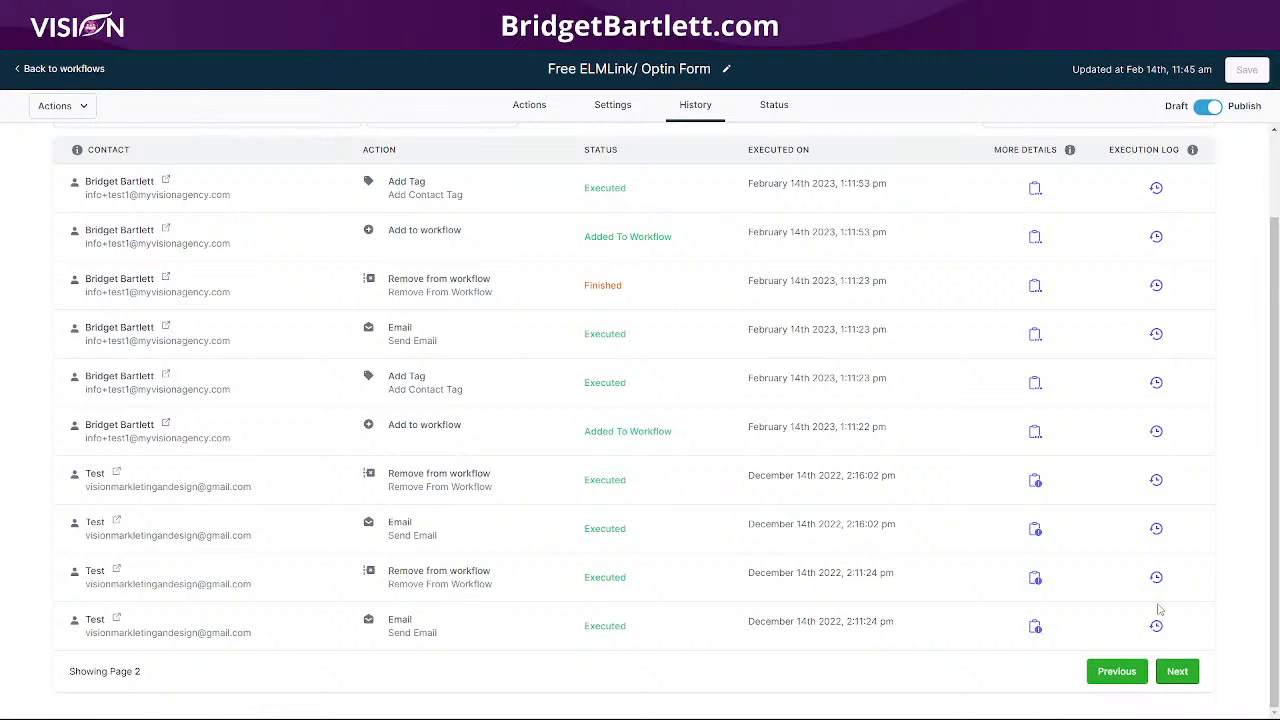
left_click(92, 70)
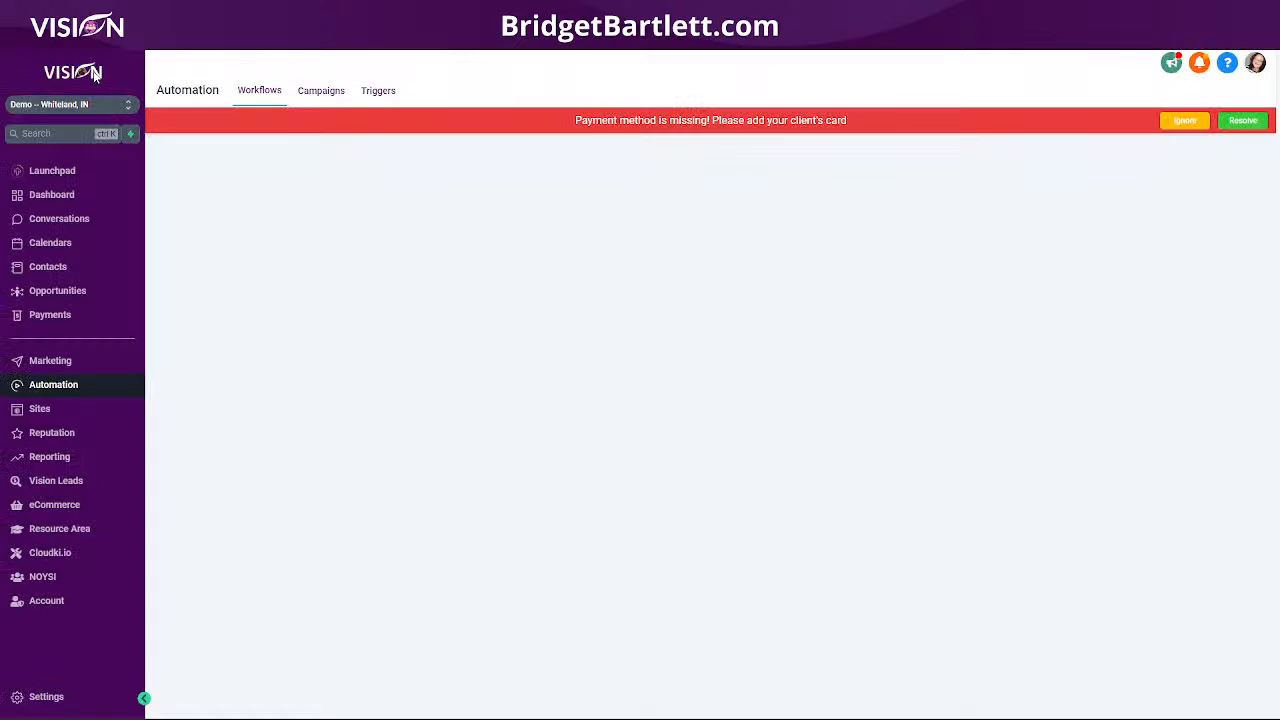
- Dismiss the payment method warning and confirm the test contact received the 'Did you get access?' email
left_click(1185, 120)
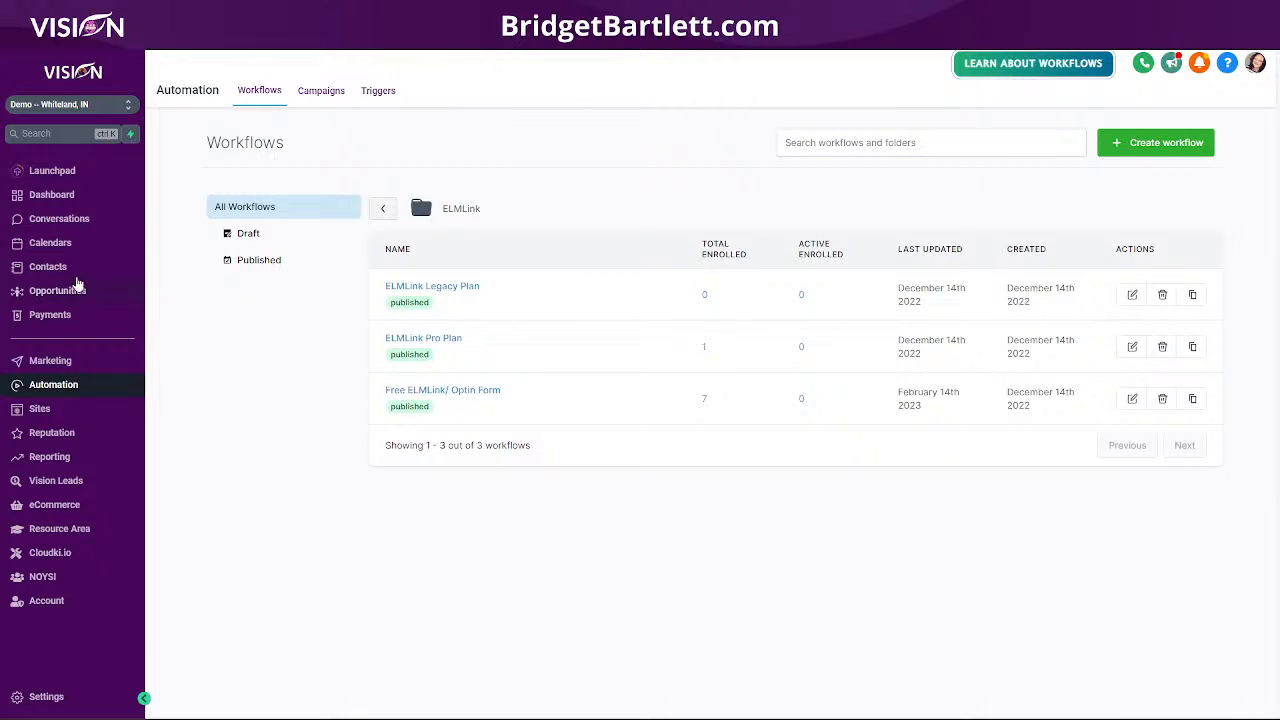
left_click(48, 267)
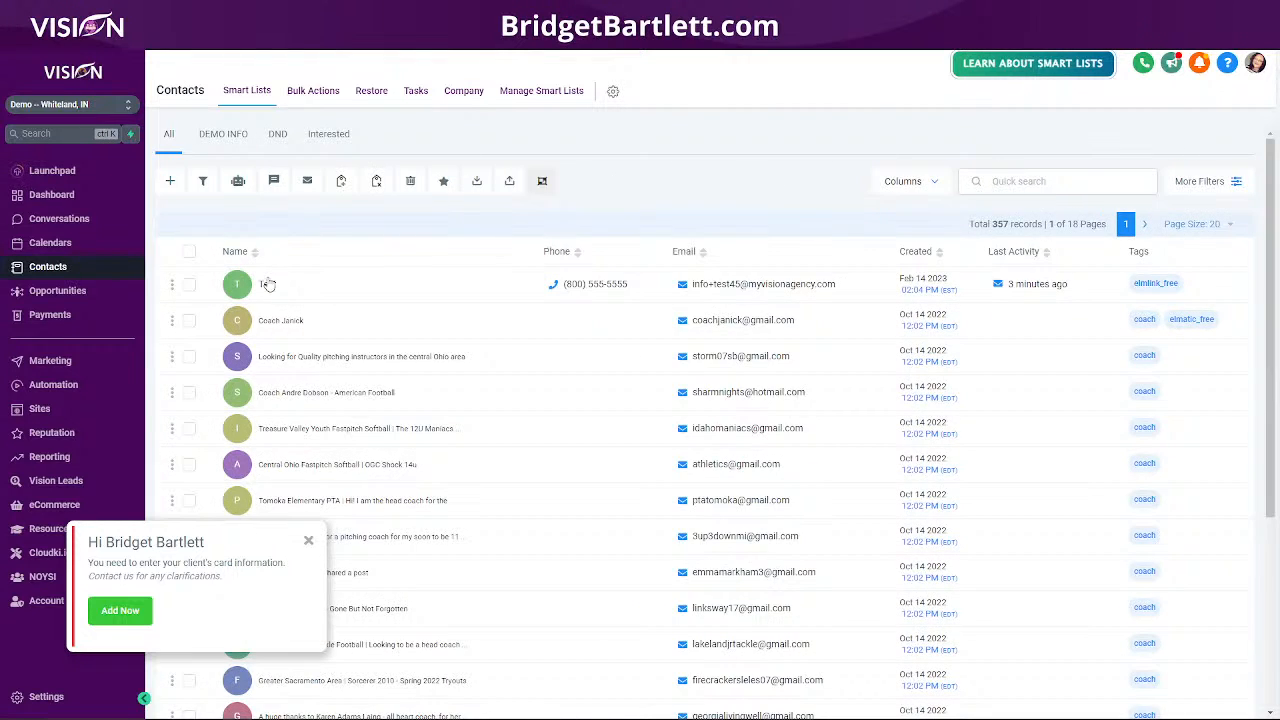
left_click(267, 284)
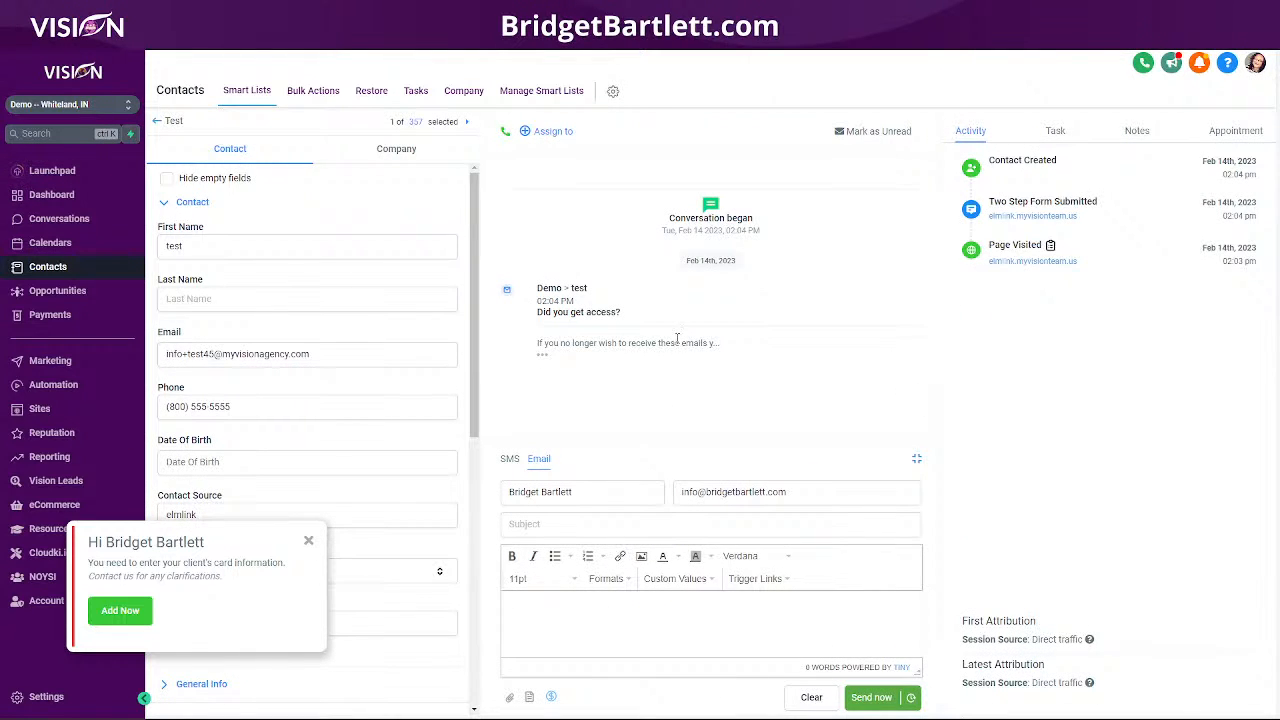
left_click(542, 355)
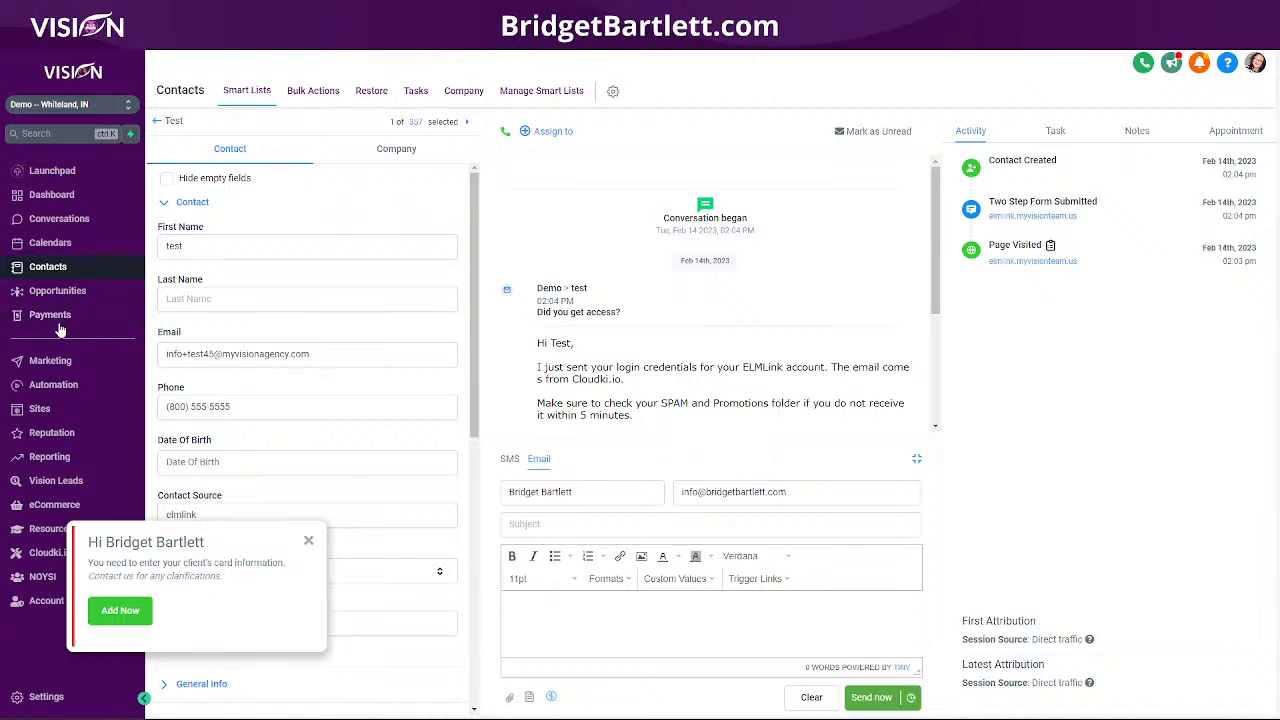
left_click(51, 384)
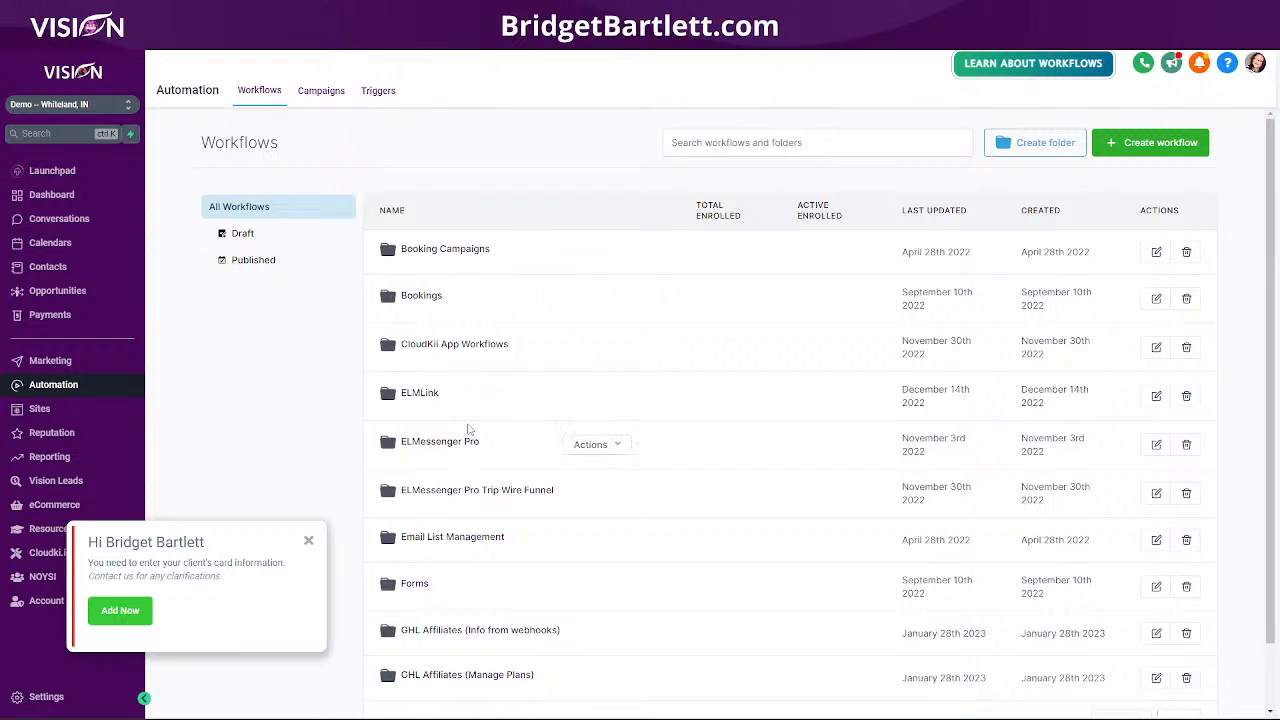
- Open the CloudKii ELMLink workflow from the CloudKii App Workflows folder and check its History logs
scroll(468, 380, "down", 2)
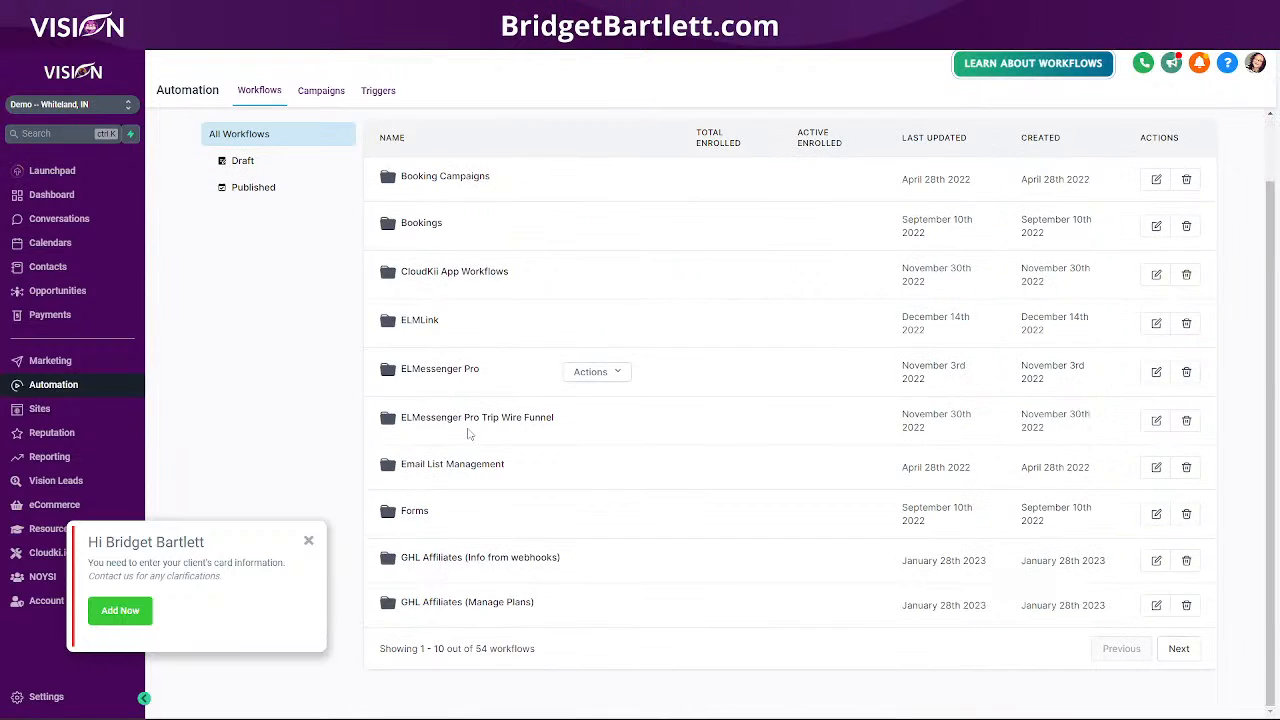
left_click(466, 273)
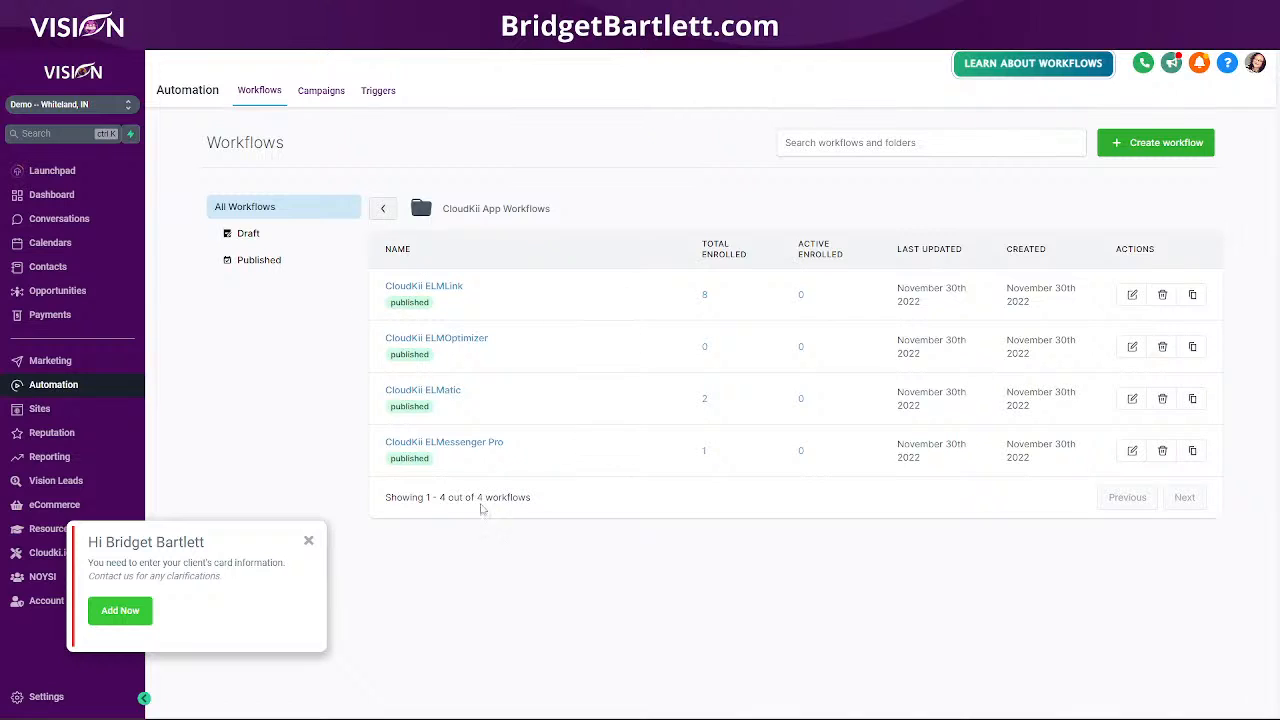
left_click(308, 540)
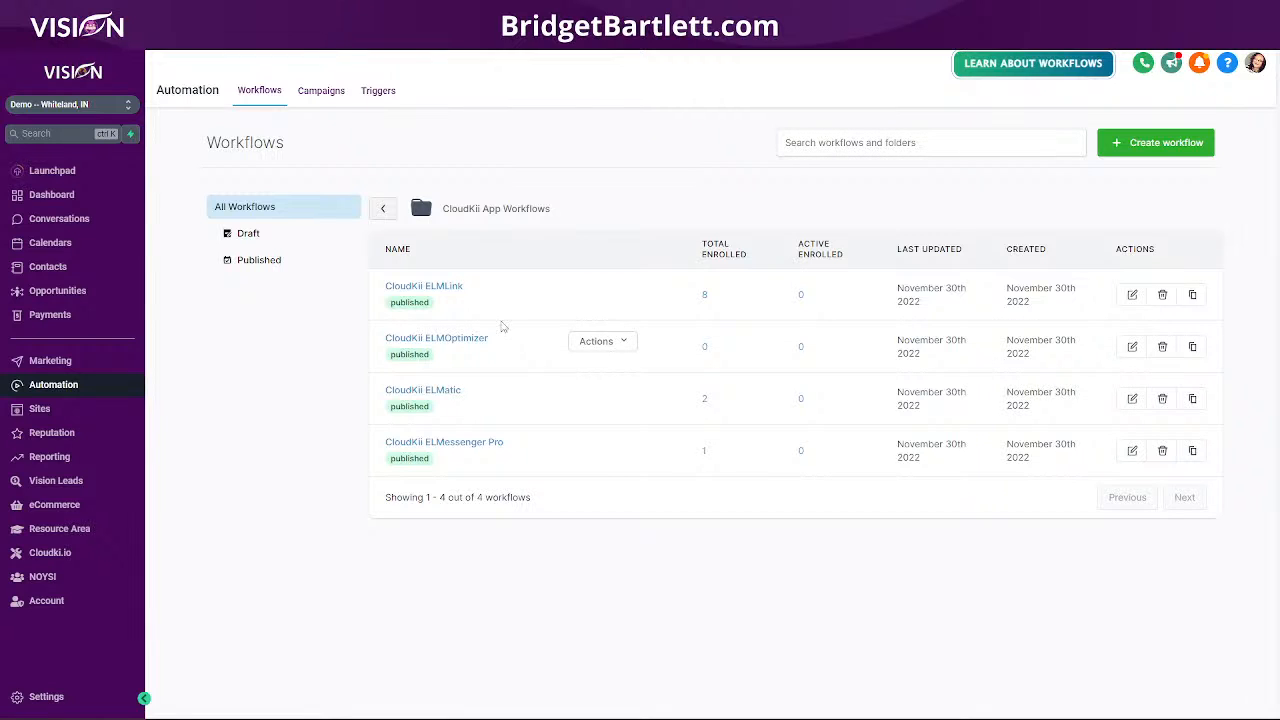
left_click(424, 287)
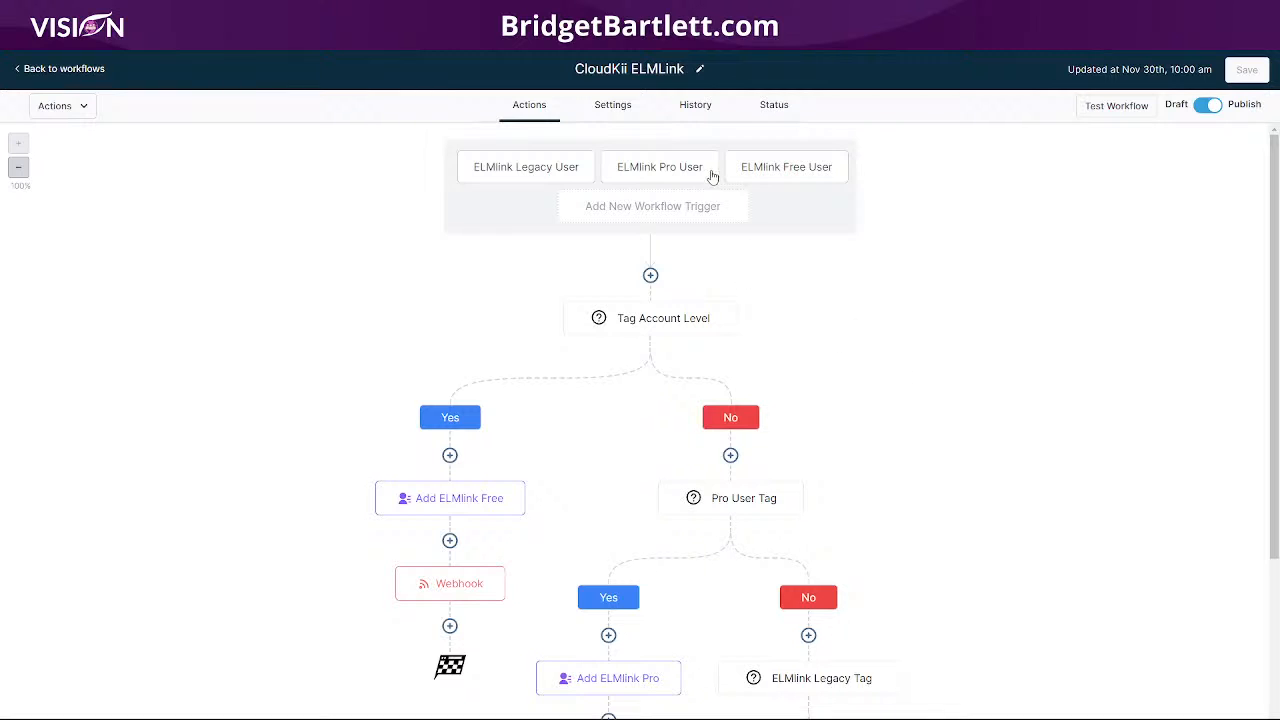
left_click(692, 110)
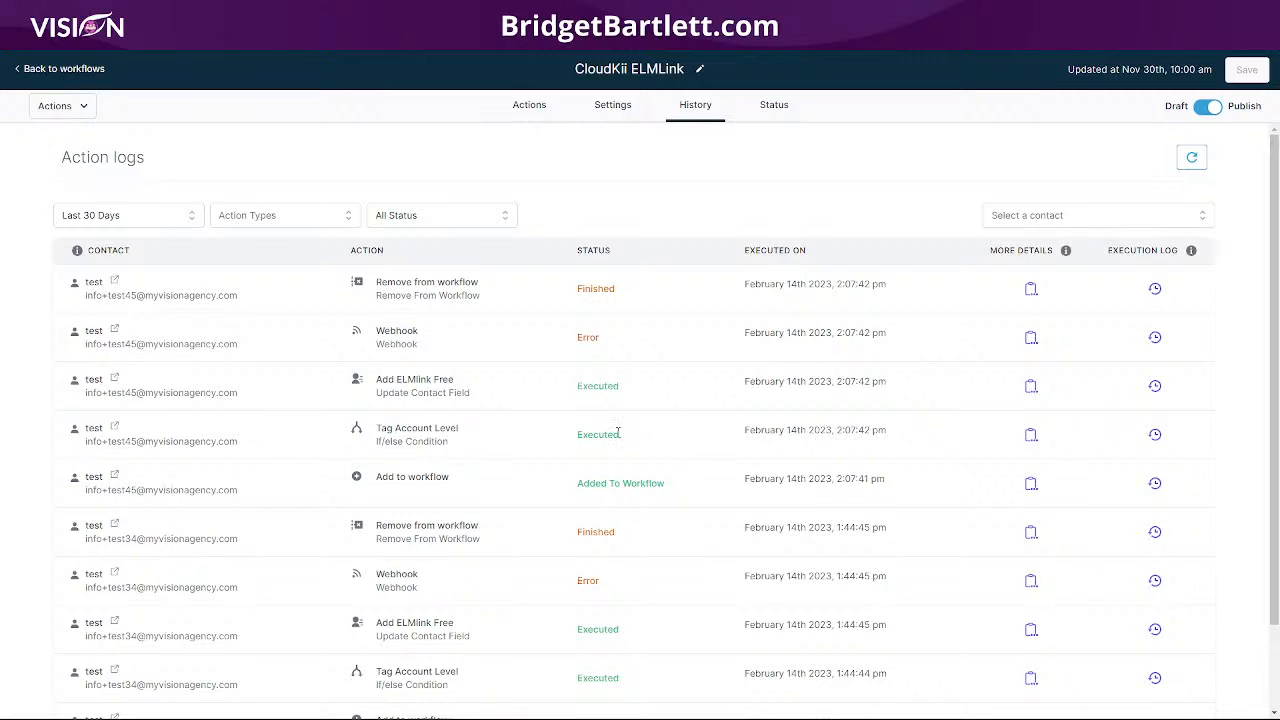
left_click(524, 108)
- Inspect the ELMlink Legacy, Pro and Free User triggers without changing them
left_click(519, 170)
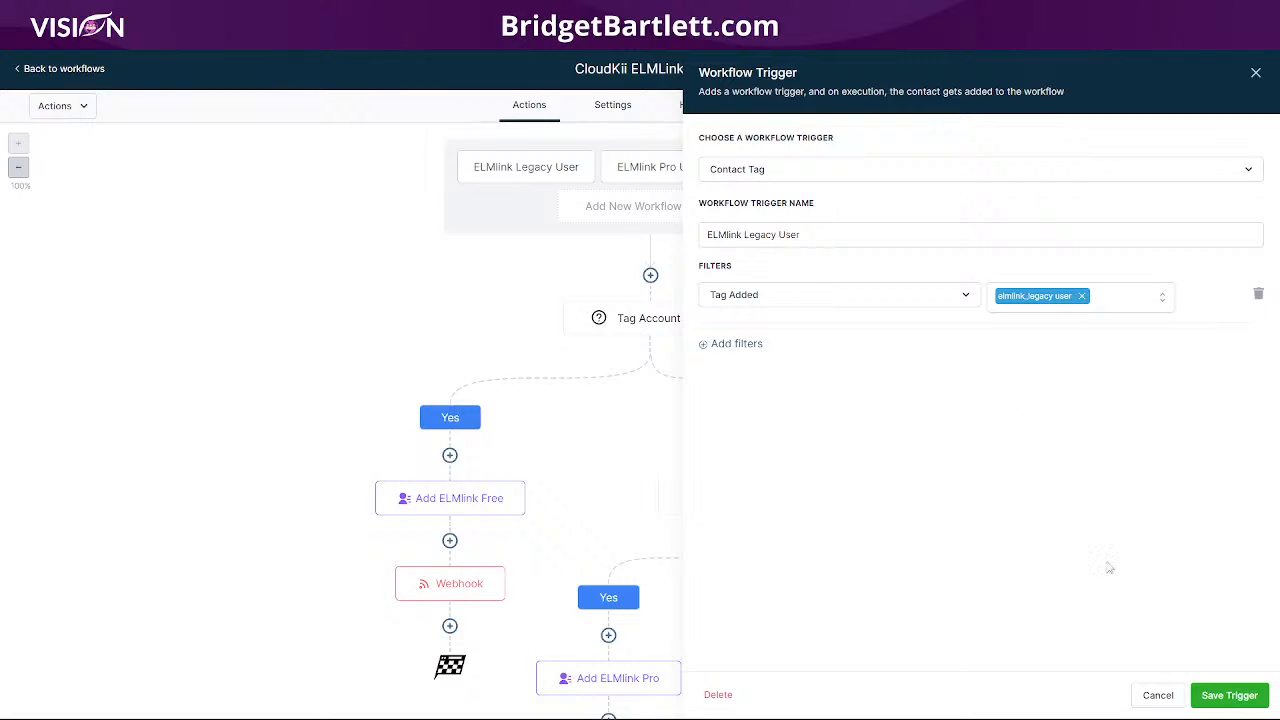
left_click(1158, 694)
left_click(660, 167)
left_click(1160, 700)
left_click(775, 167)
left_click(1150, 697)
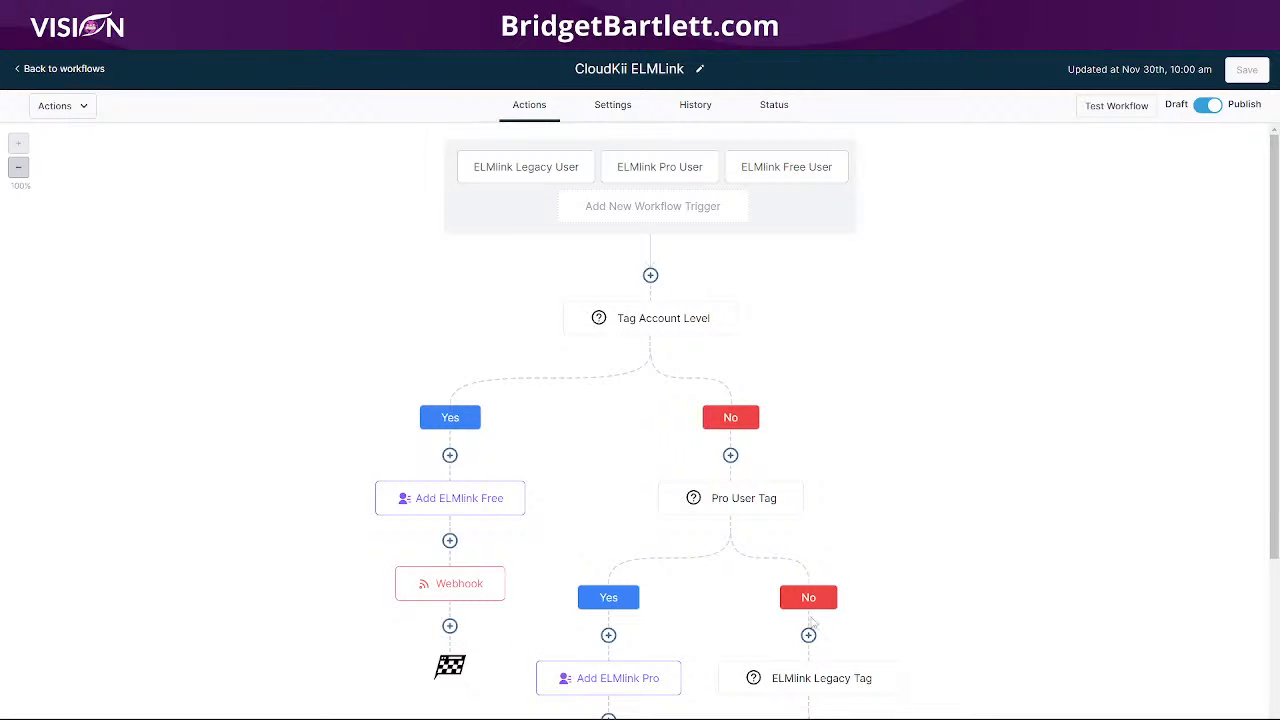
scroll(1025, 645, "down", 3)
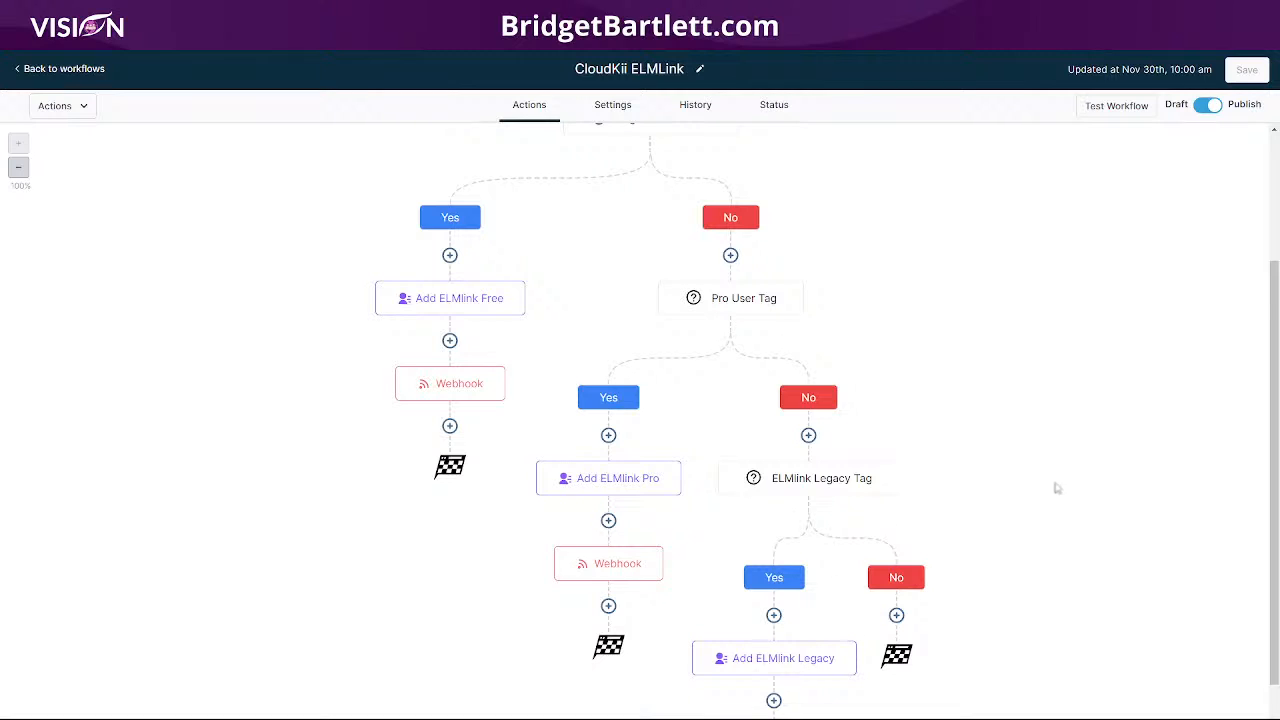
scroll(1057, 397, "up", 3)
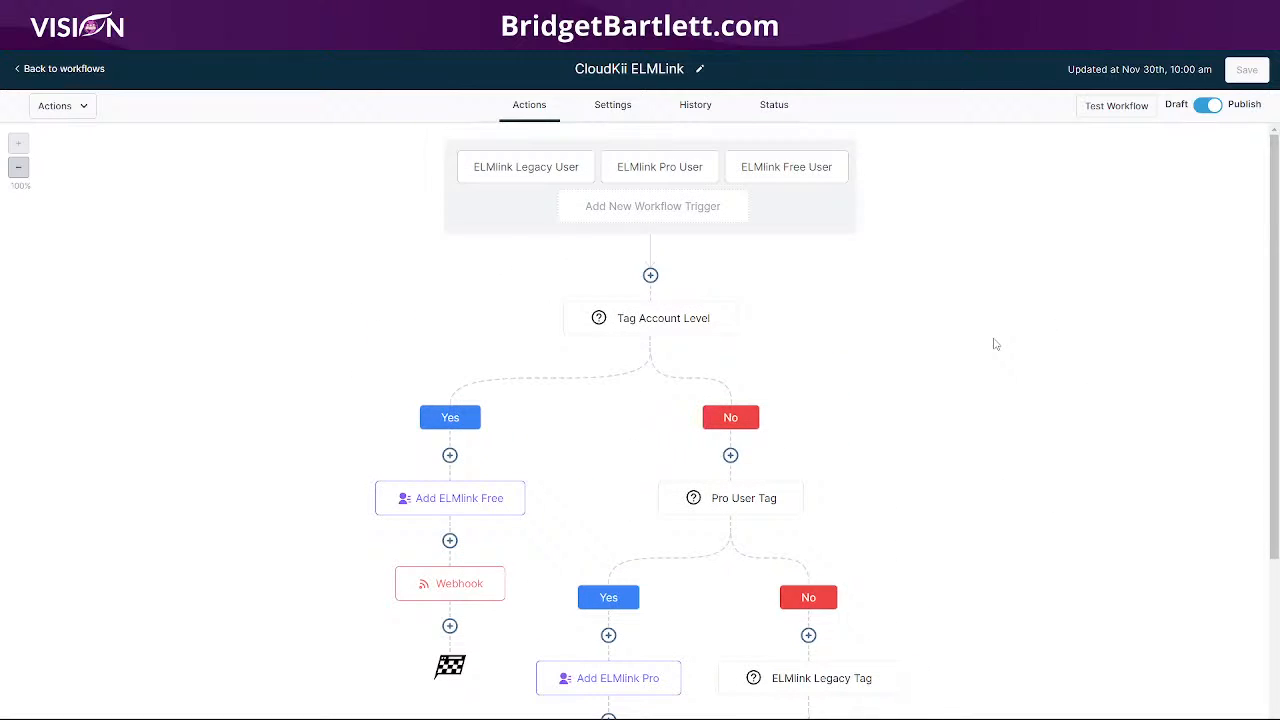
- Review the latest execution's failed Webhook action details showing the 404 error, then go back to the workflows
left_click(696, 105)
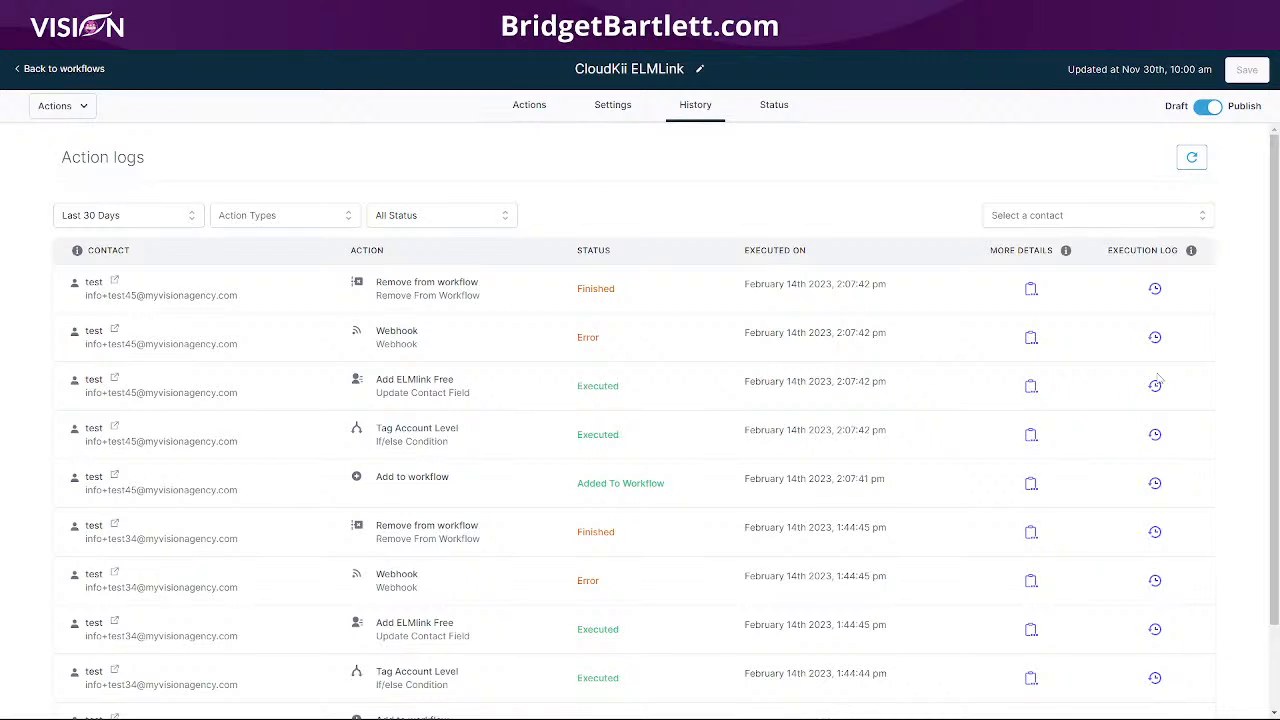
left_click(1155, 338)
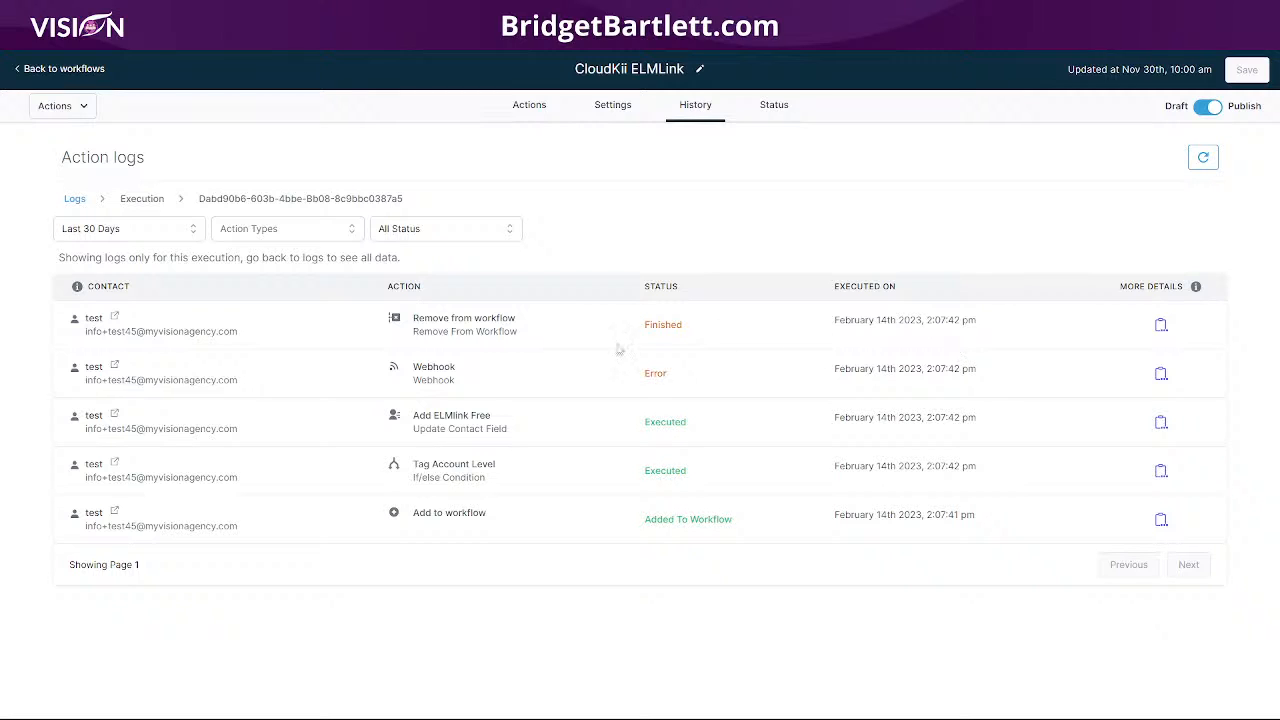
left_click(1161, 374)
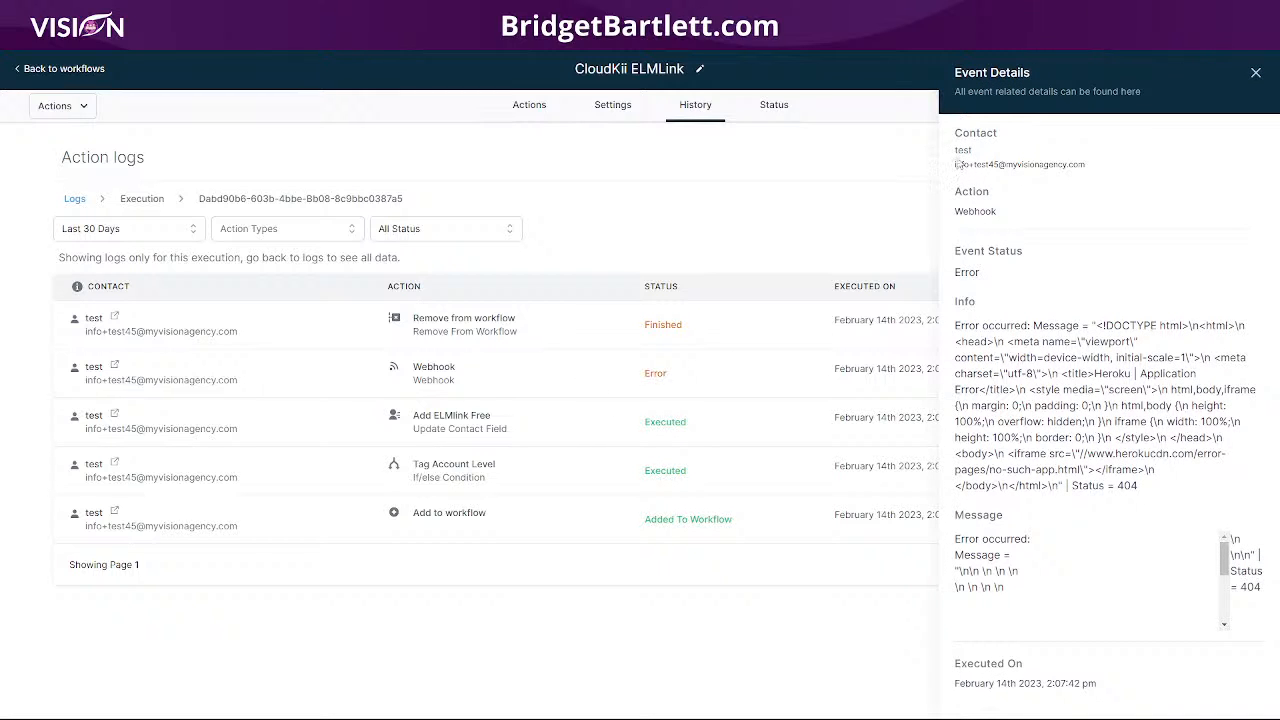
left_click_drag(1130, 153, 982, 177)
left_click(964, 222)
left_click(1255, 73)
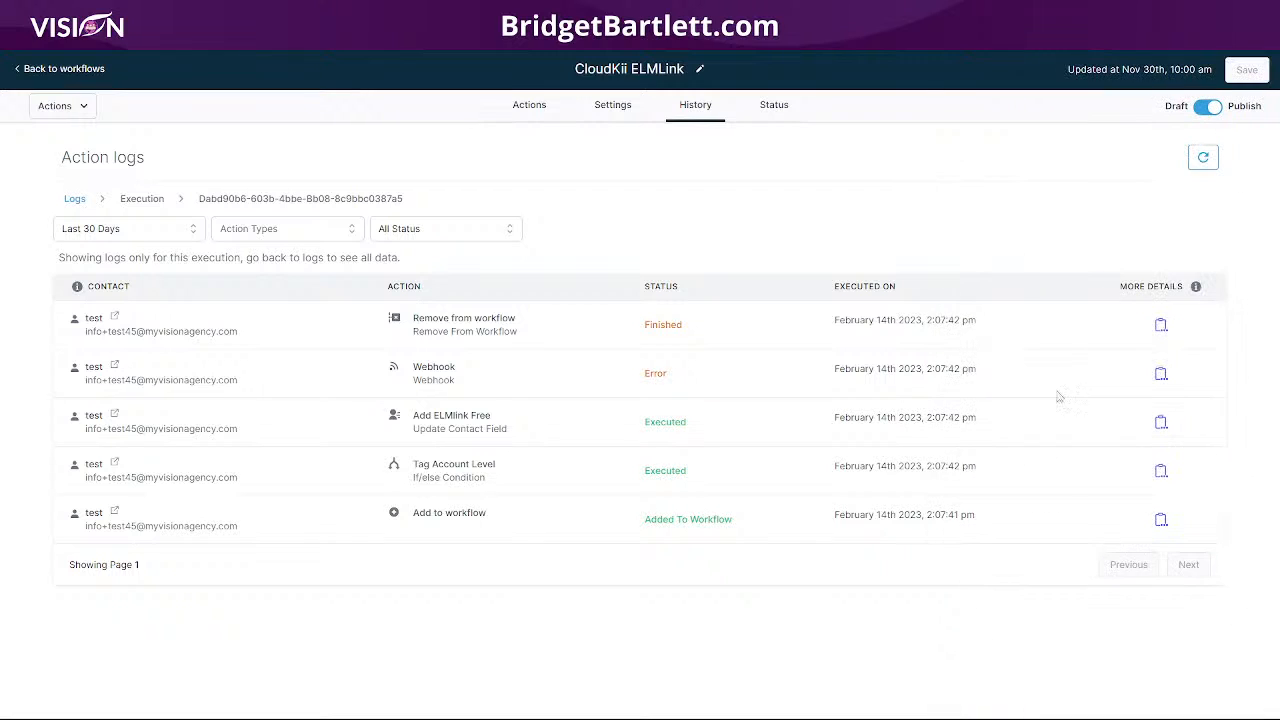
left_click(68, 70)
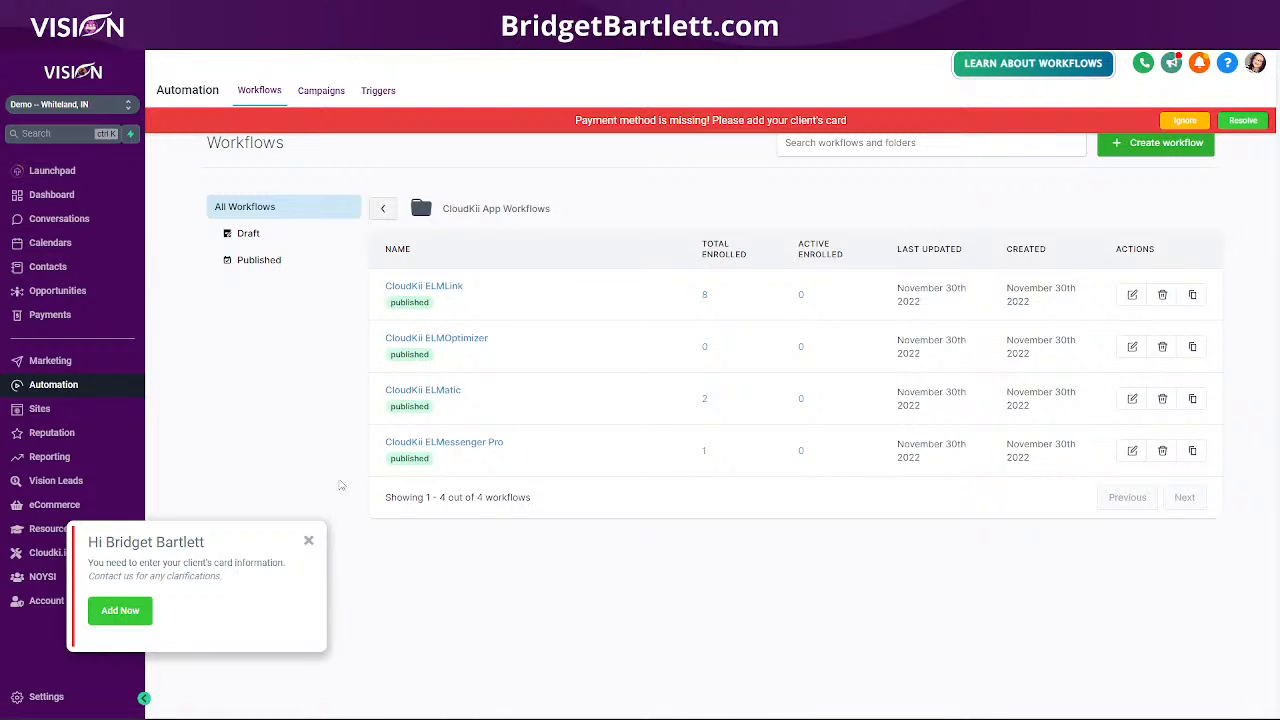
left_click(308, 540)
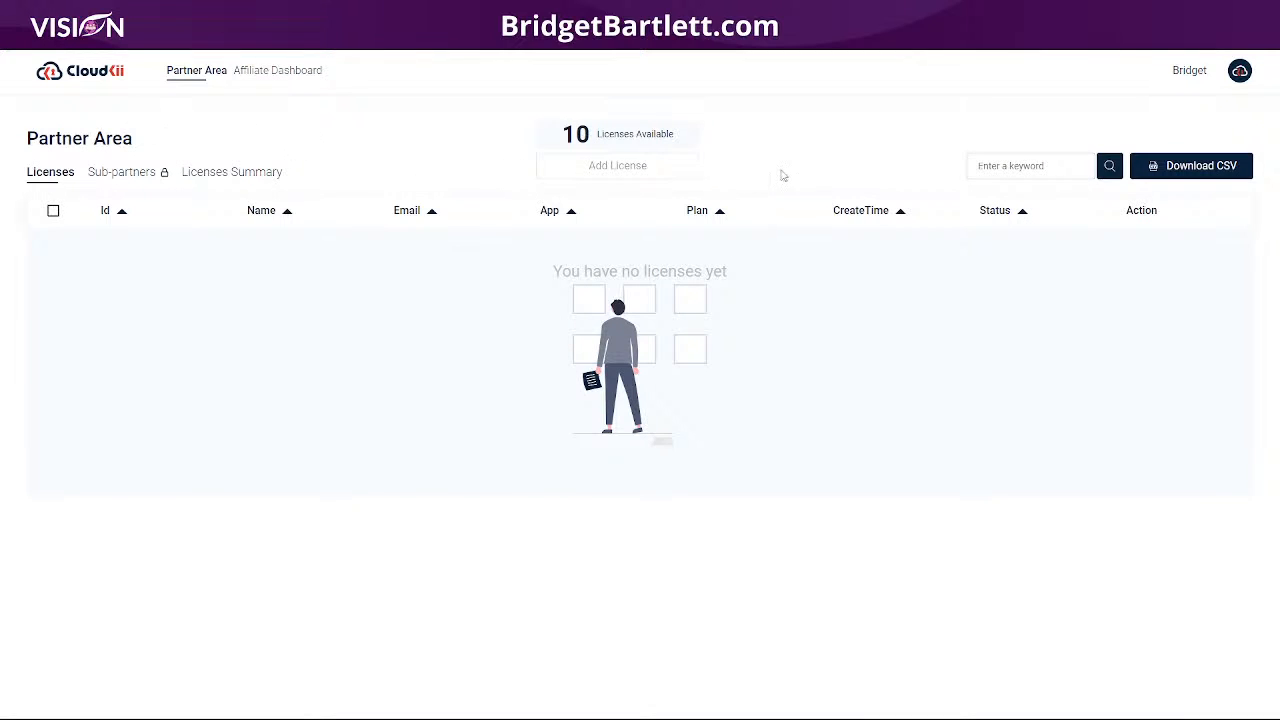
- Check the Partner Area licence list (10 available, none assigned) and open a new browser tab
left_click(1003, 162)
key("ctrl+t")
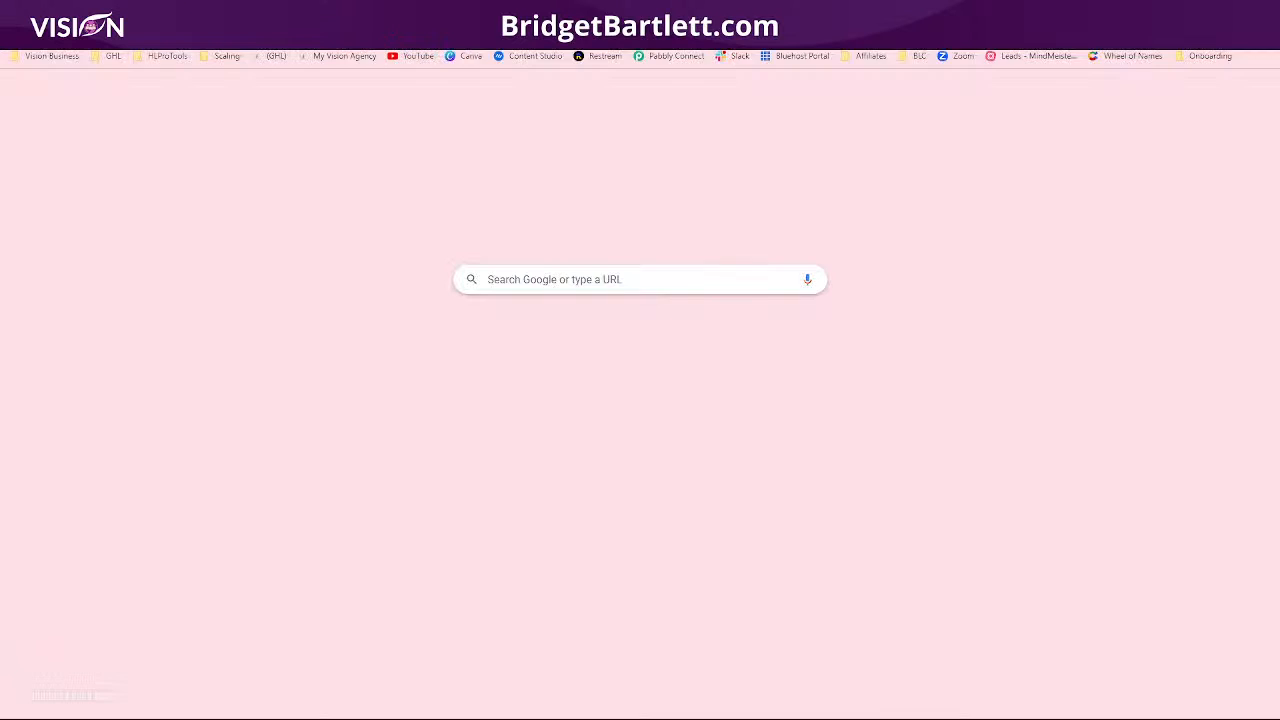
- Load the CloudKii Help Center by entering 'support' in the new tab's address bar
type("support.cloudkii.io")
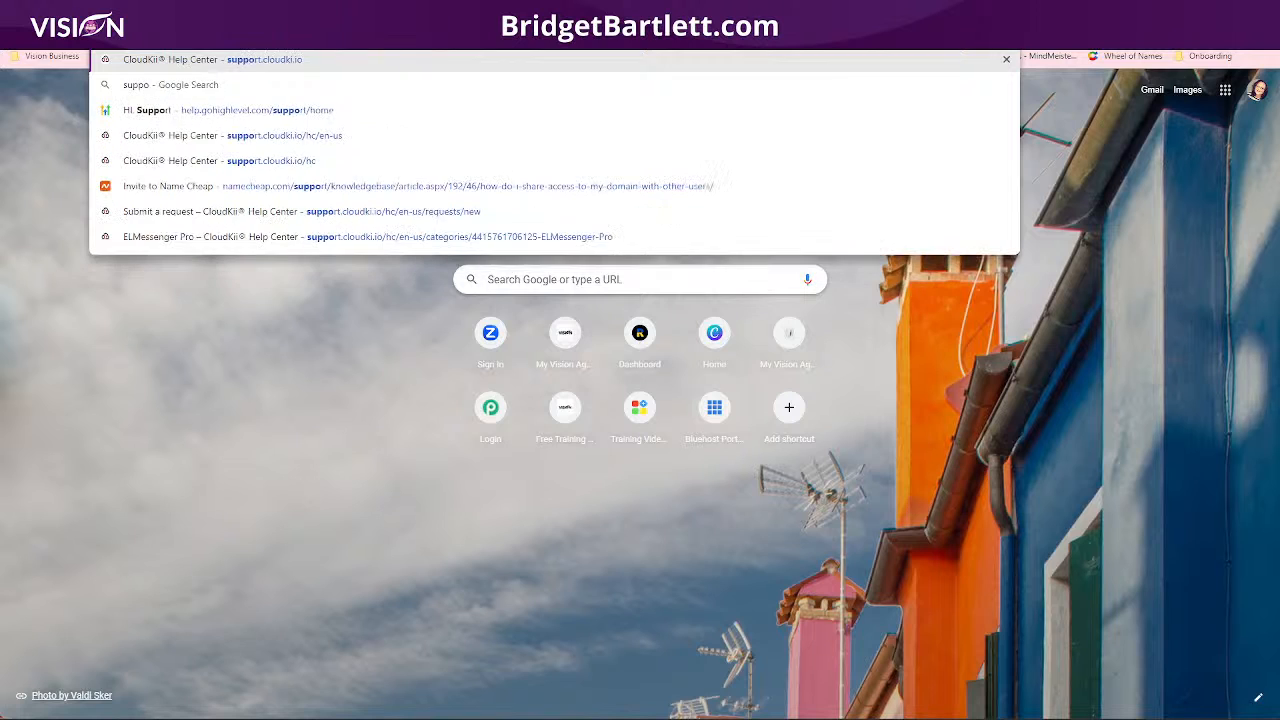
key("Return")
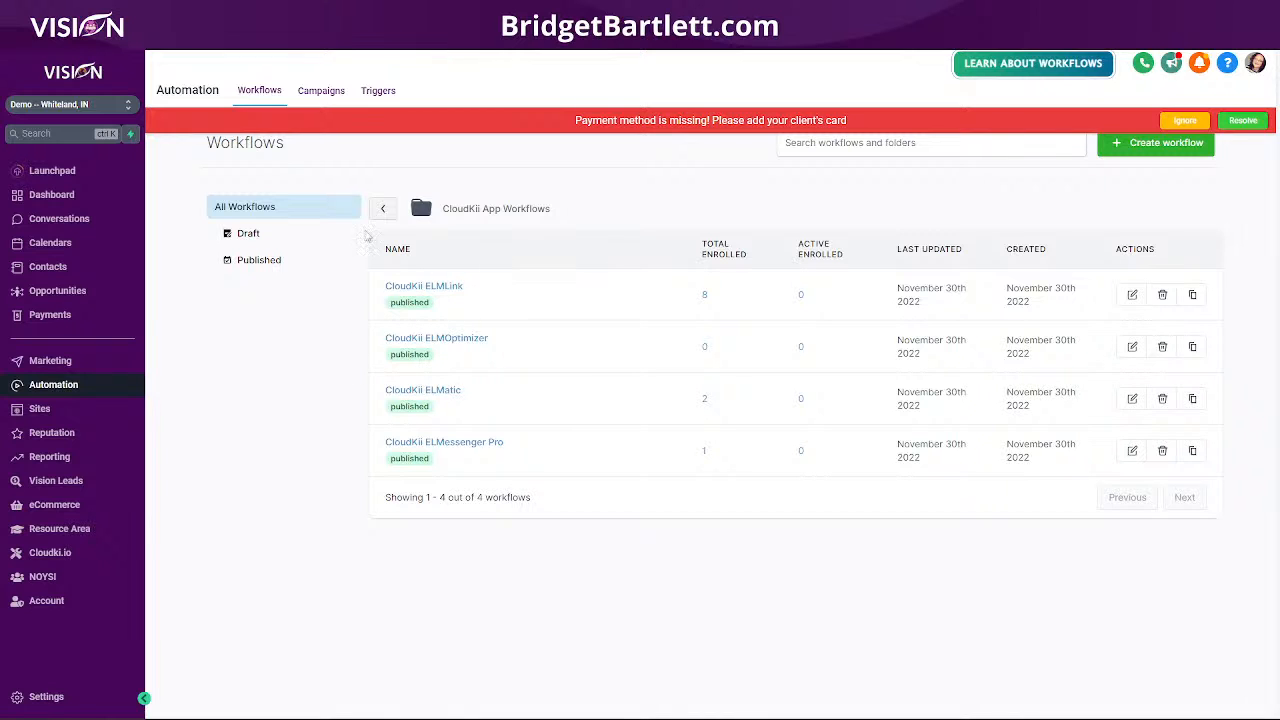
- Find the ELMLink funnel by searching 'elm' in Sites, review its payment mode and save the settings
left_click(40, 408)
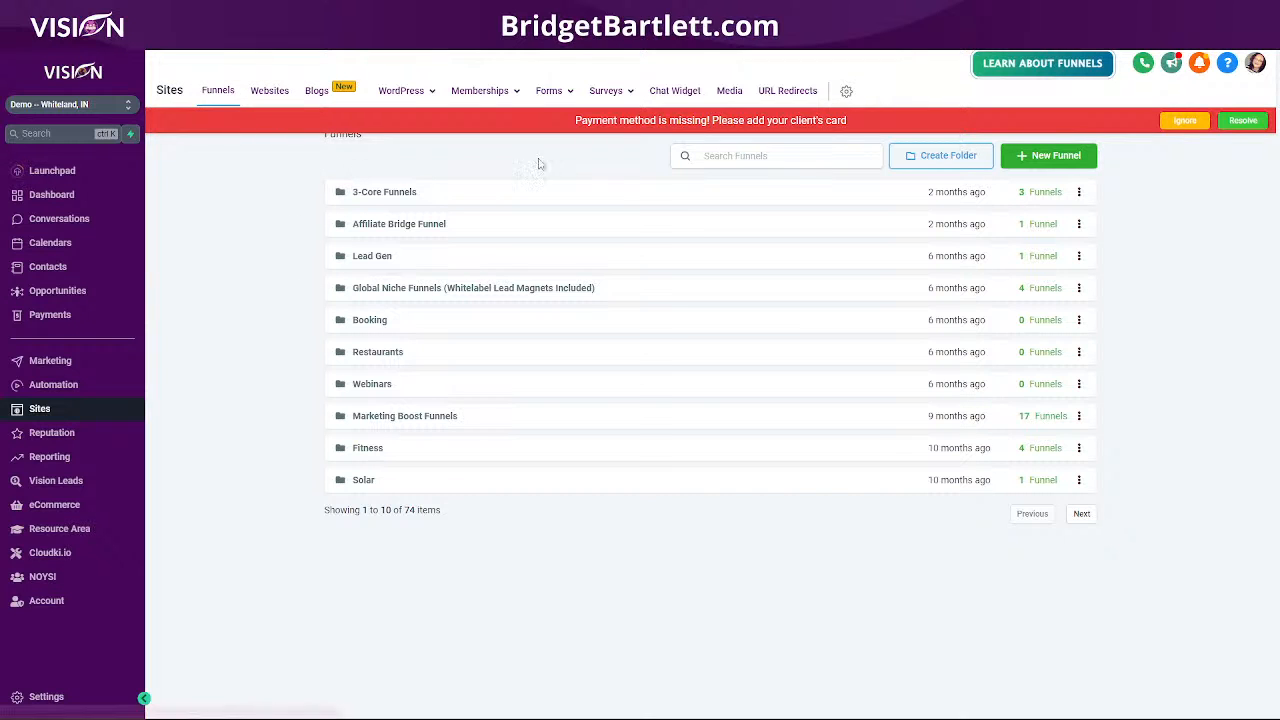
left_click(697, 158)
type("e")
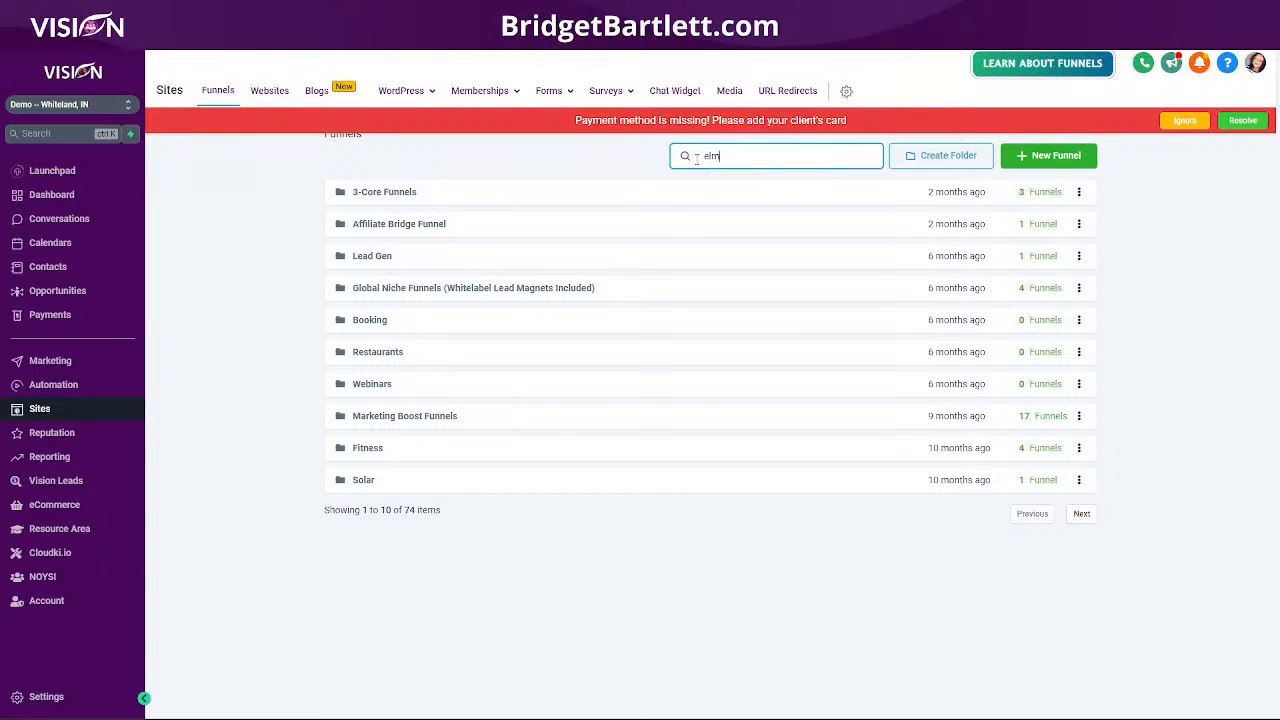
type("lm")
left_click(356, 193)
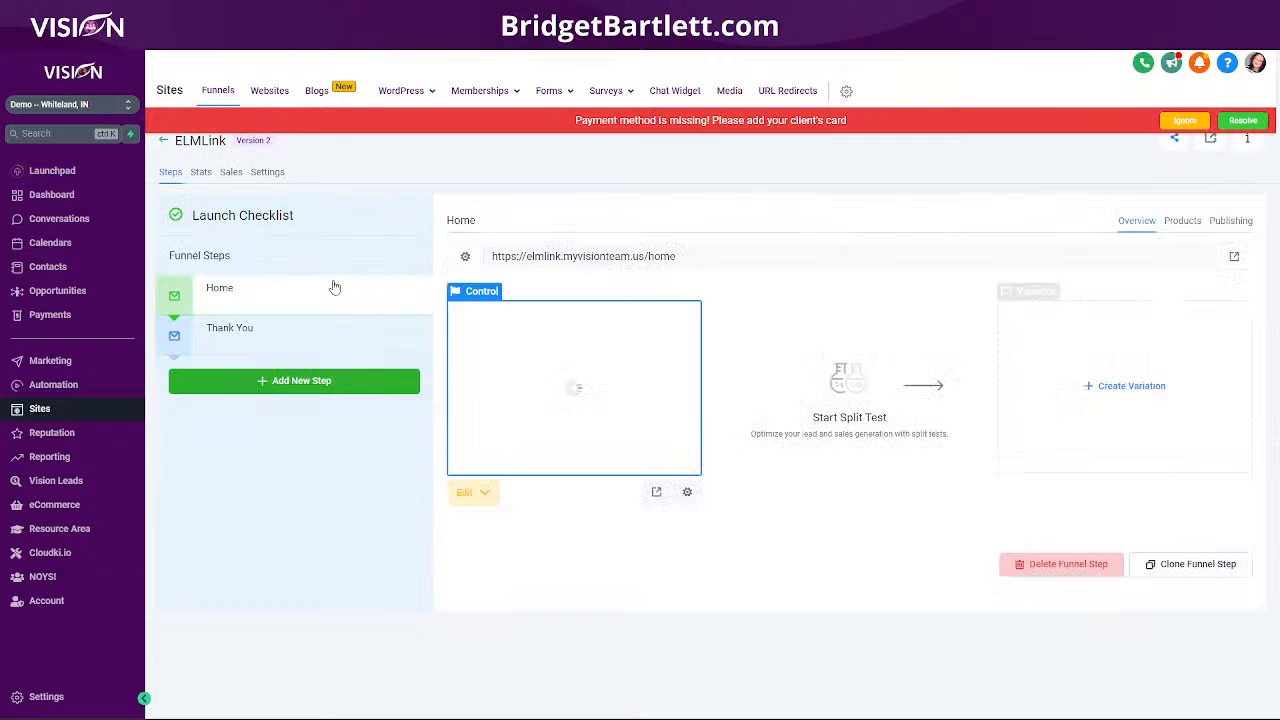
left_click(268, 173)
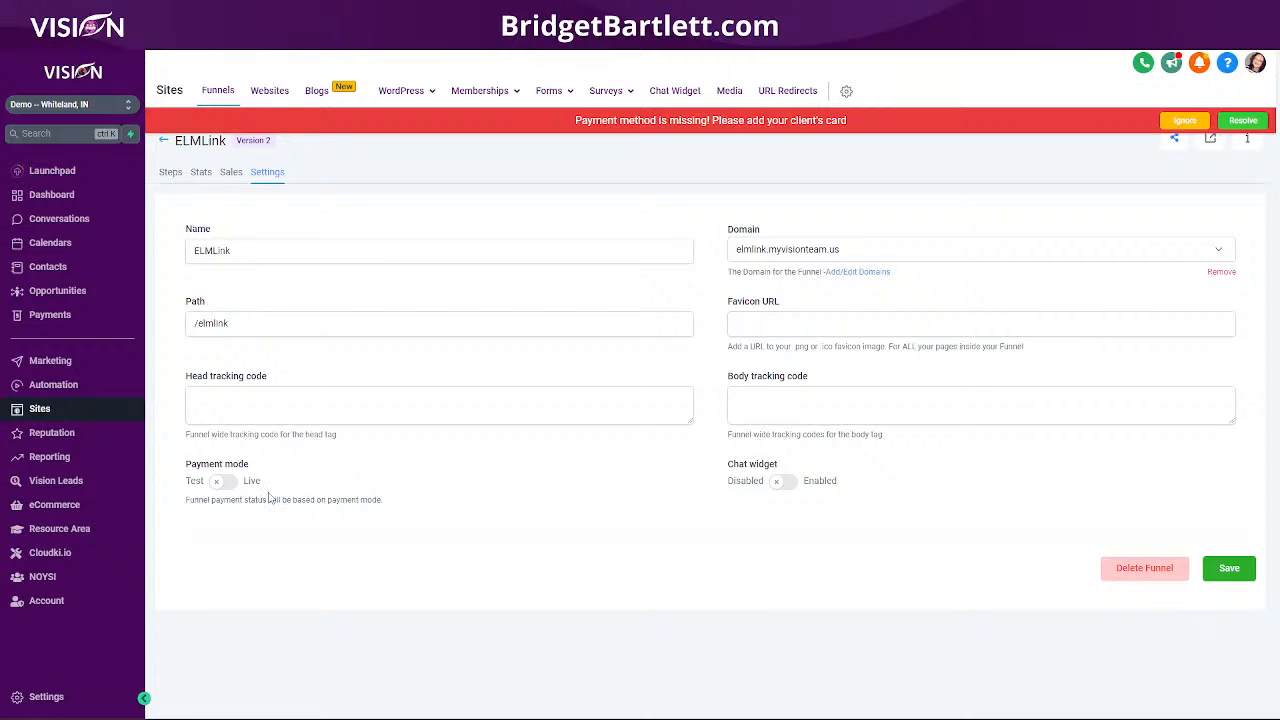
left_click(1229, 568)
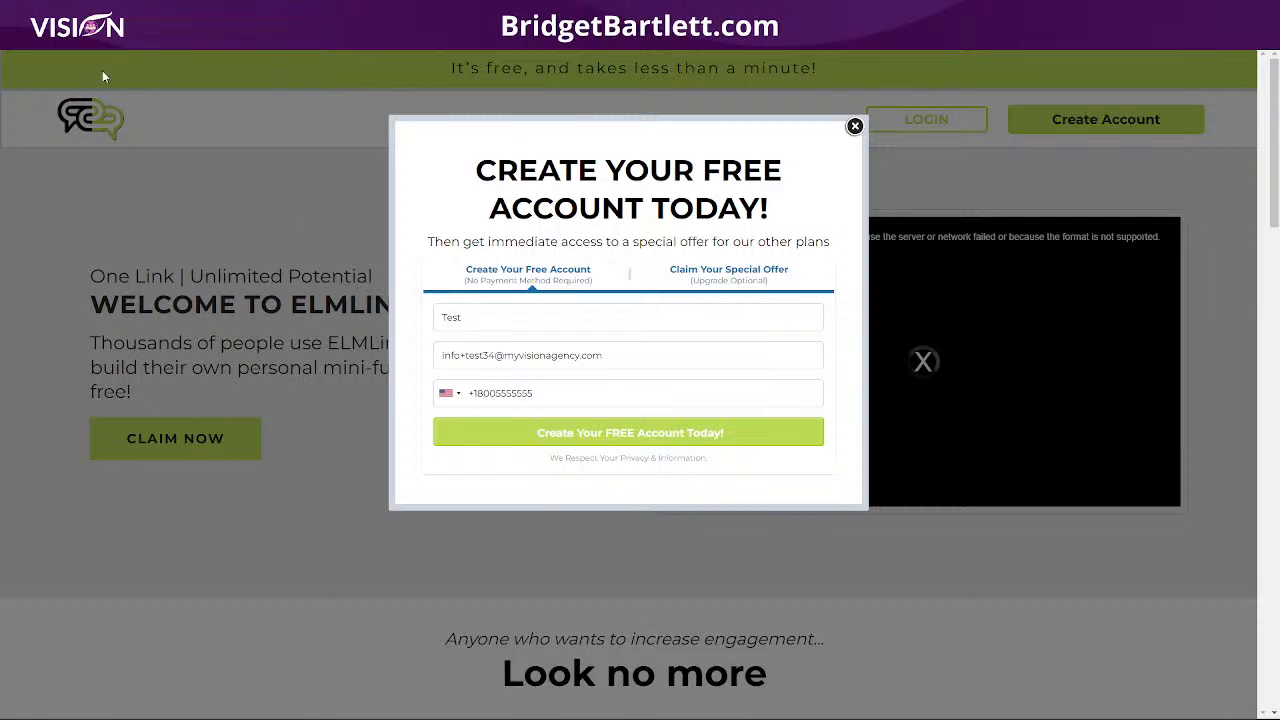
- Reload the ELMLink landing page and open the free account signup form
left_click(58, 39)
mouse_move(755, 715)
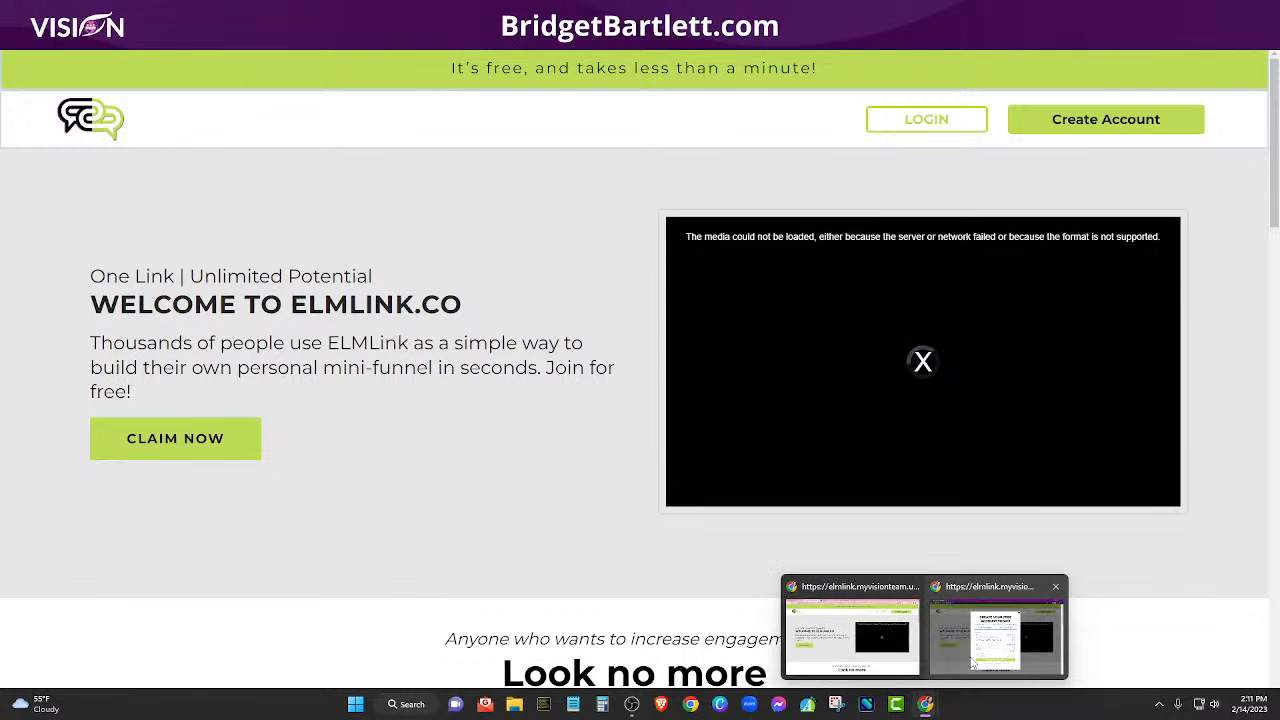
left_click(1000, 625)
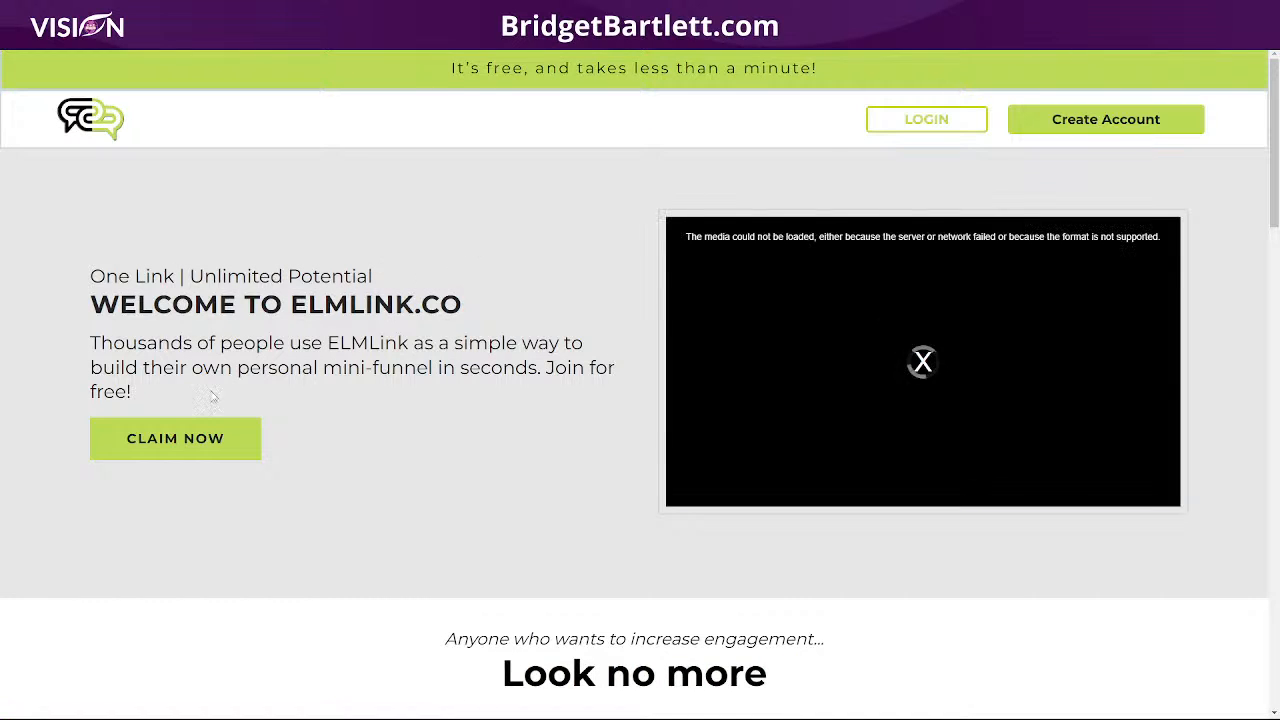
left_click(196, 446)
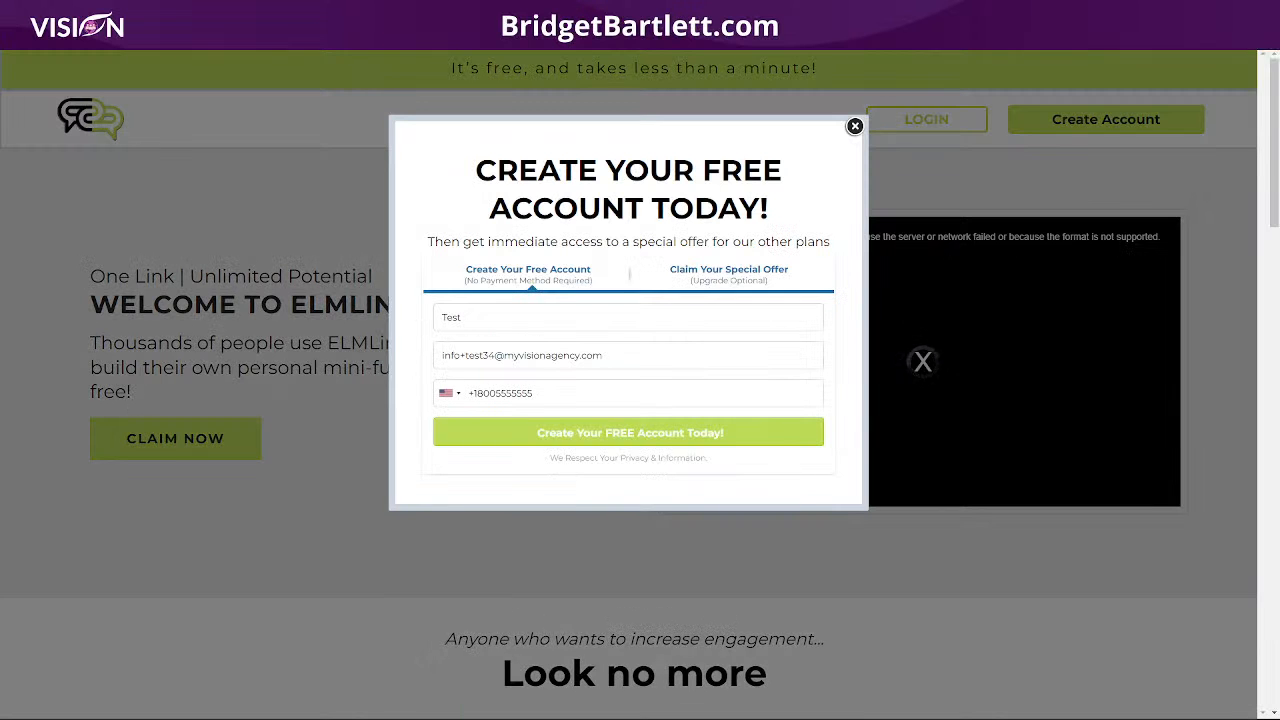
- Load the landing page in a new Incognito window and open the Create Your Free Account Today form
left_click(1269, 38)
left_click(1133, 88)
type("https://sitelink.myvisionteam.us/")
key("Return")
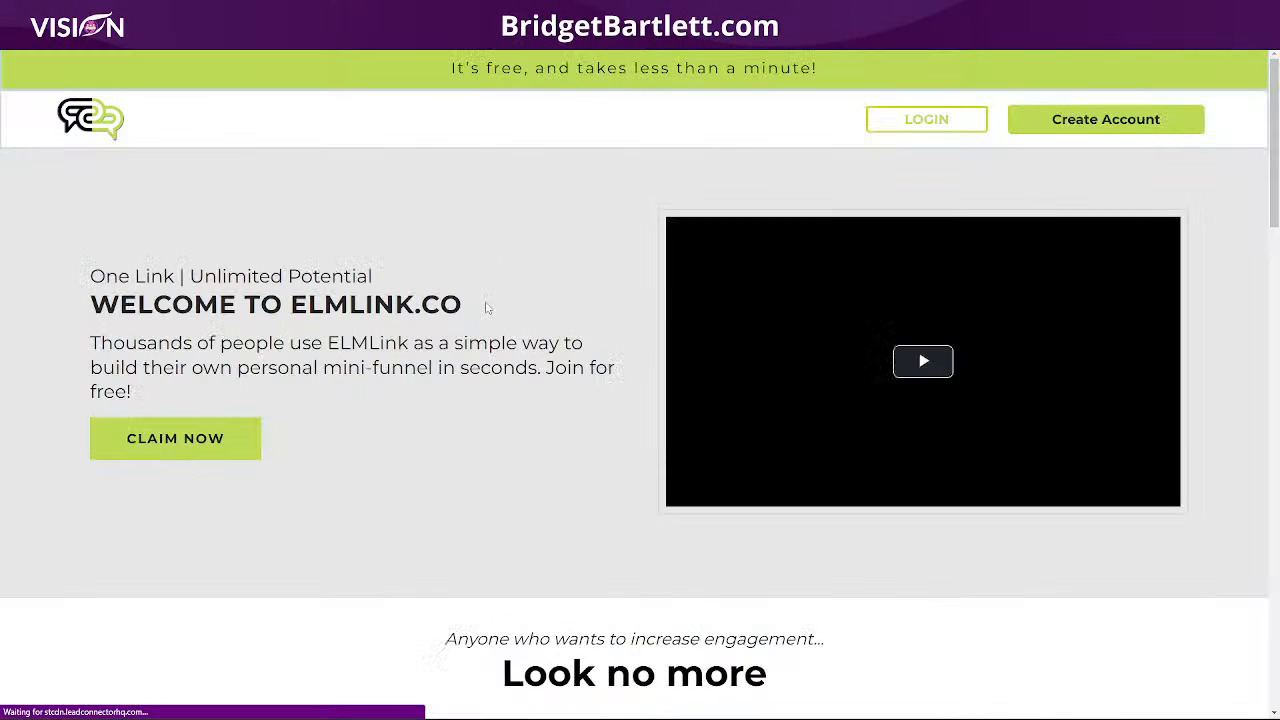
left_click(193, 450)
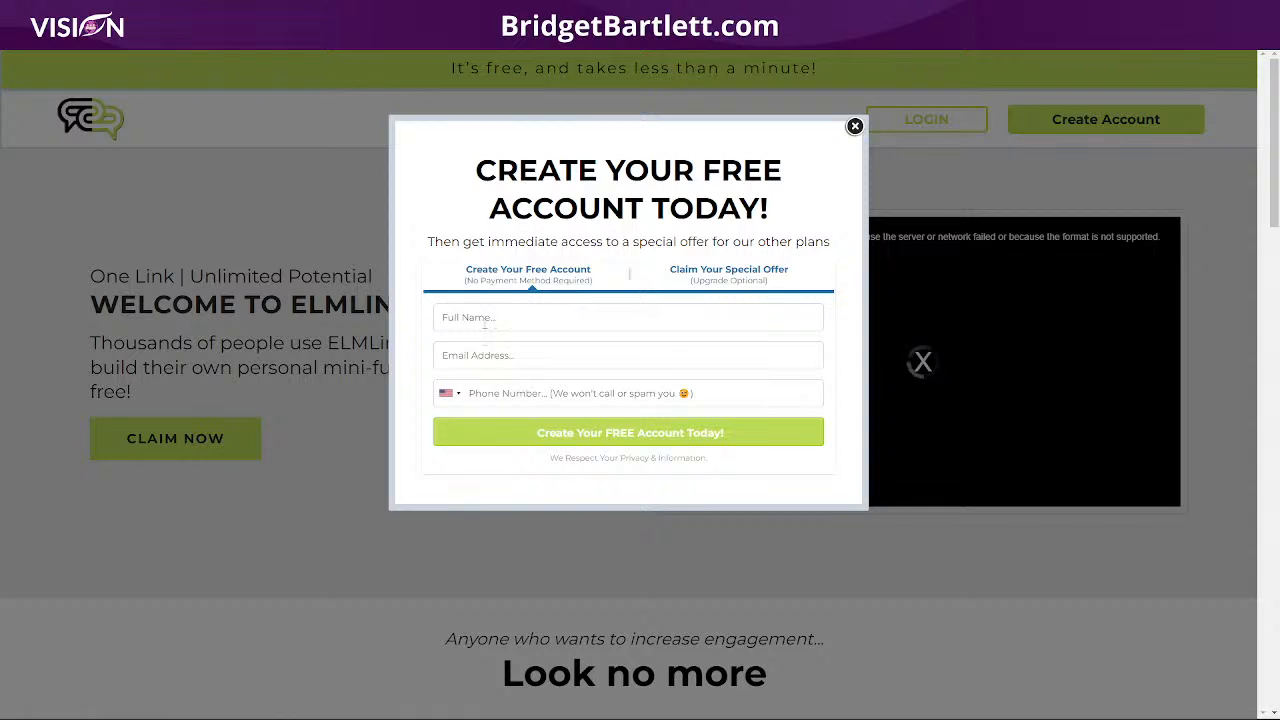
- Fill in the saved test full name and a test e-mail address
left_click(486, 316)
left_click(506, 351)
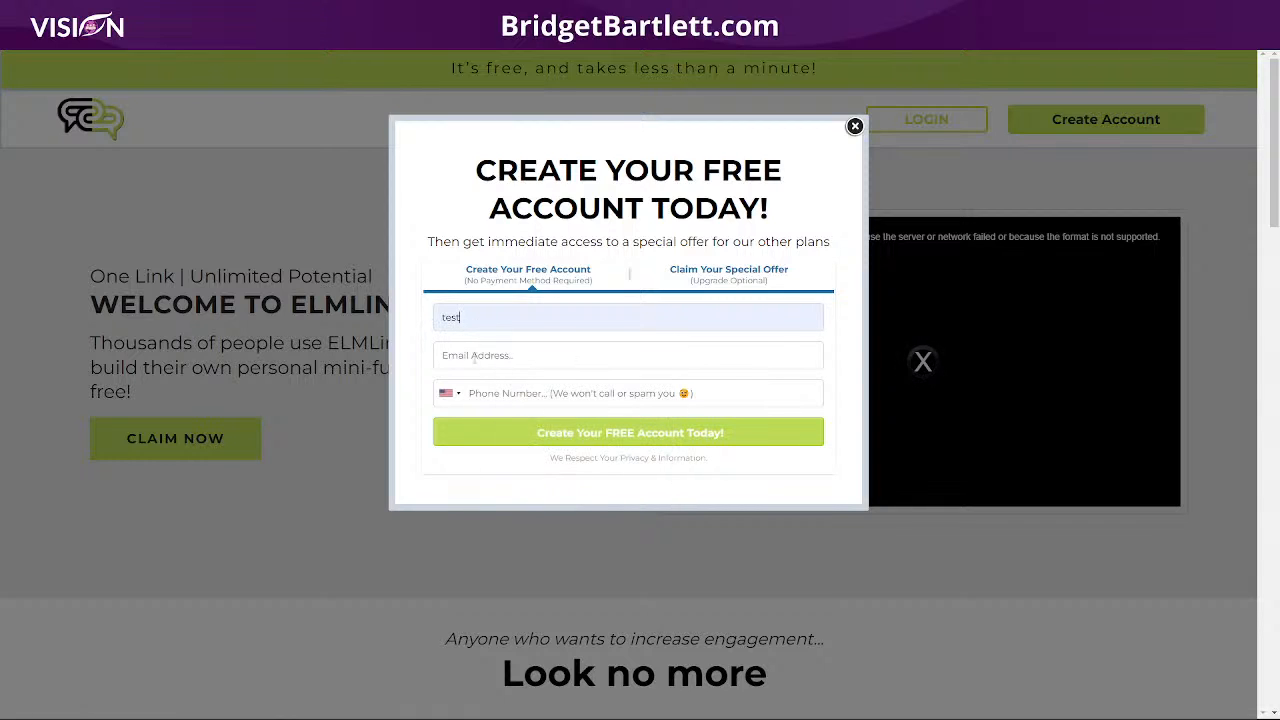
left_click(484, 355)
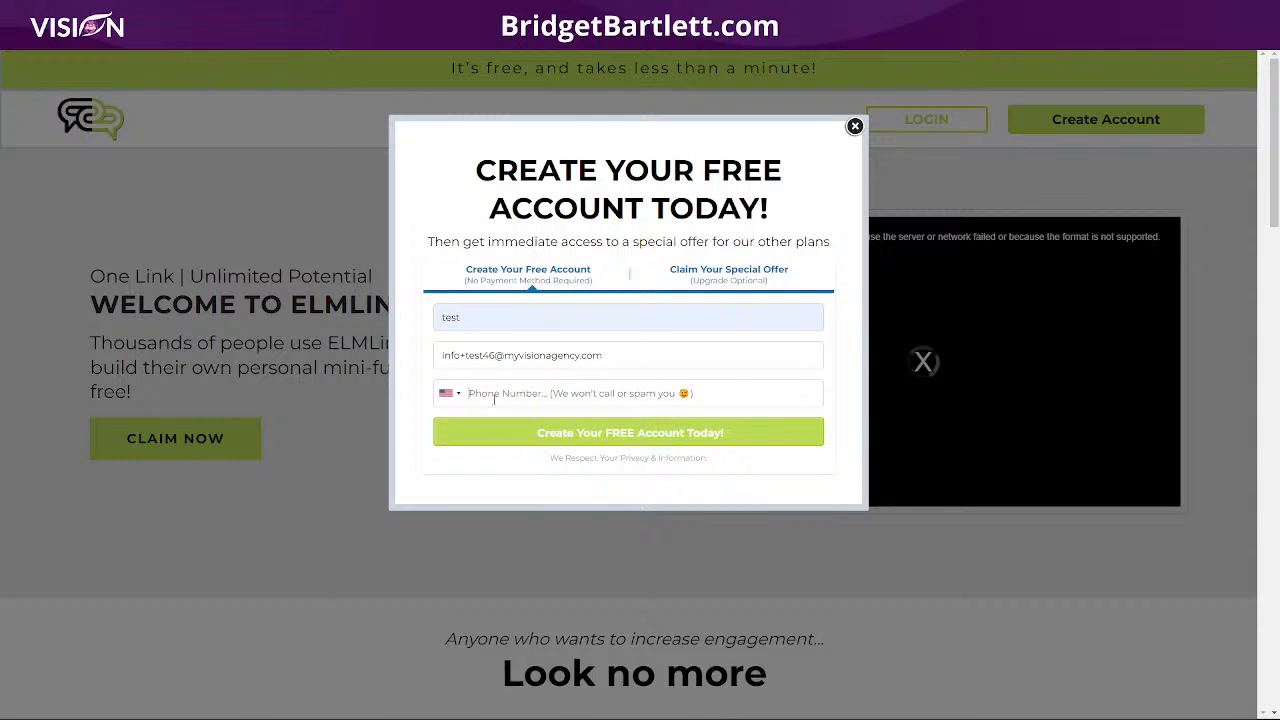
- Enter a test phone number and submit the free account form
left_click(494, 398)
type("8")
type("88) 555-5555")
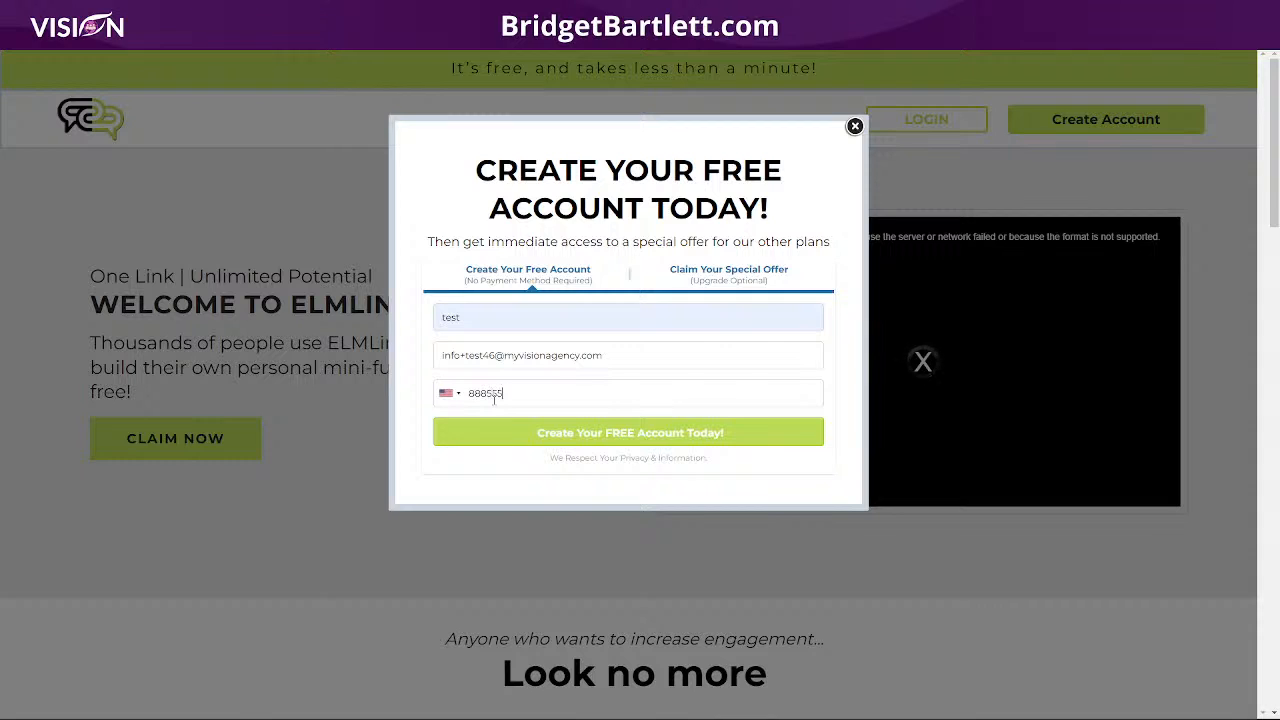
left_click(594, 444)
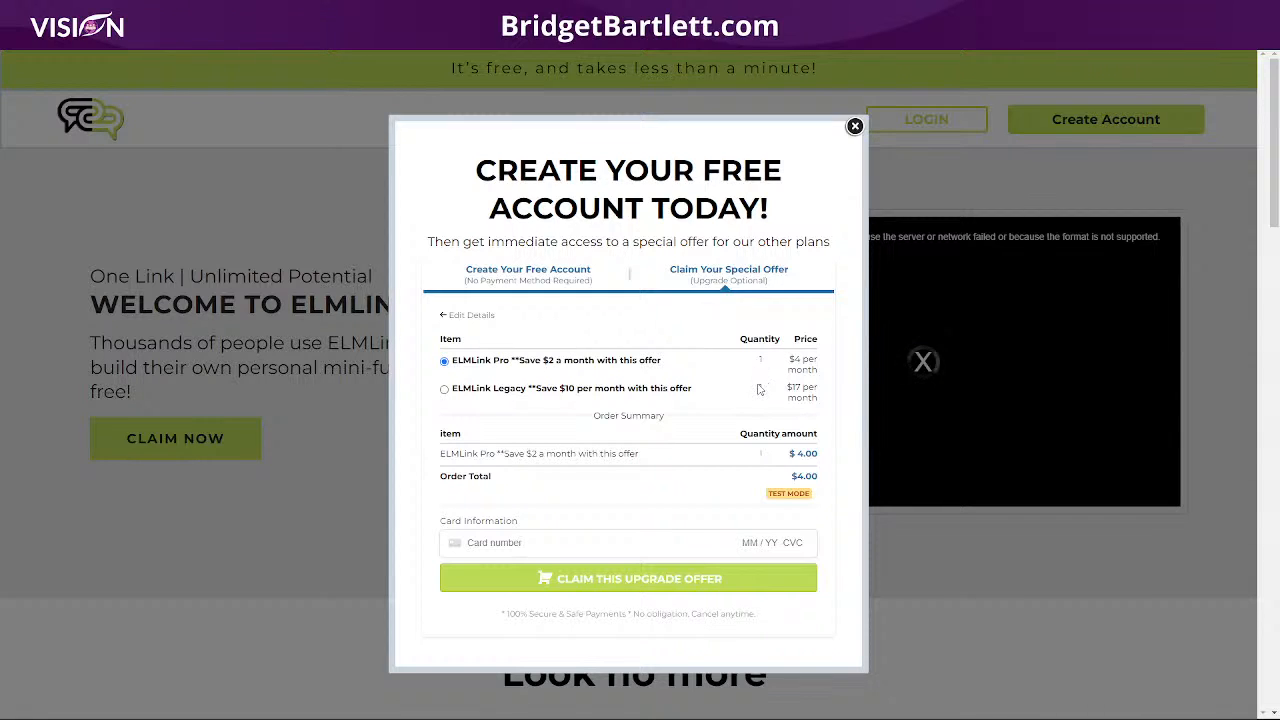
- Pay for the ELMLink Pro upgrade with the test card number, expiry and corrected CVC
left_click(558, 541)
type("4 /242424242042")
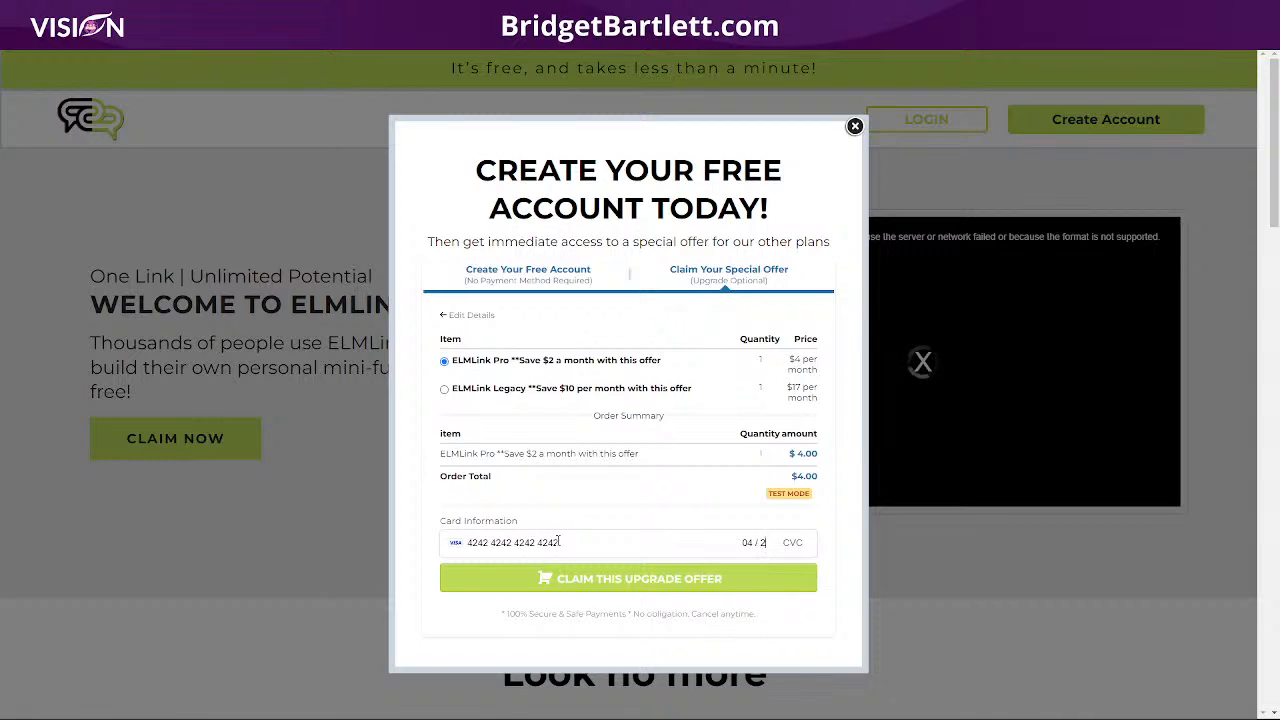
type("25567")
left_click_drag(799, 542, 779, 542)
key("BackSpace")
type("56")
left_click(634, 580)
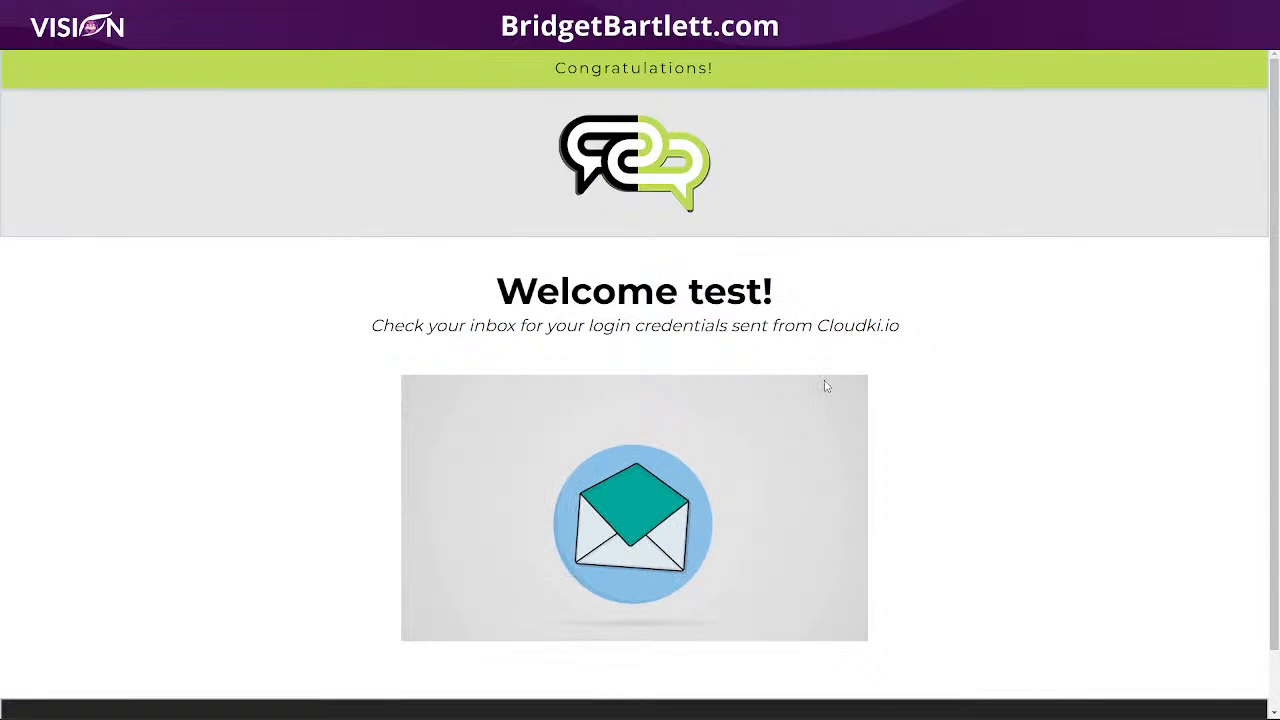
left_click_drag(369, 326, 949, 334)
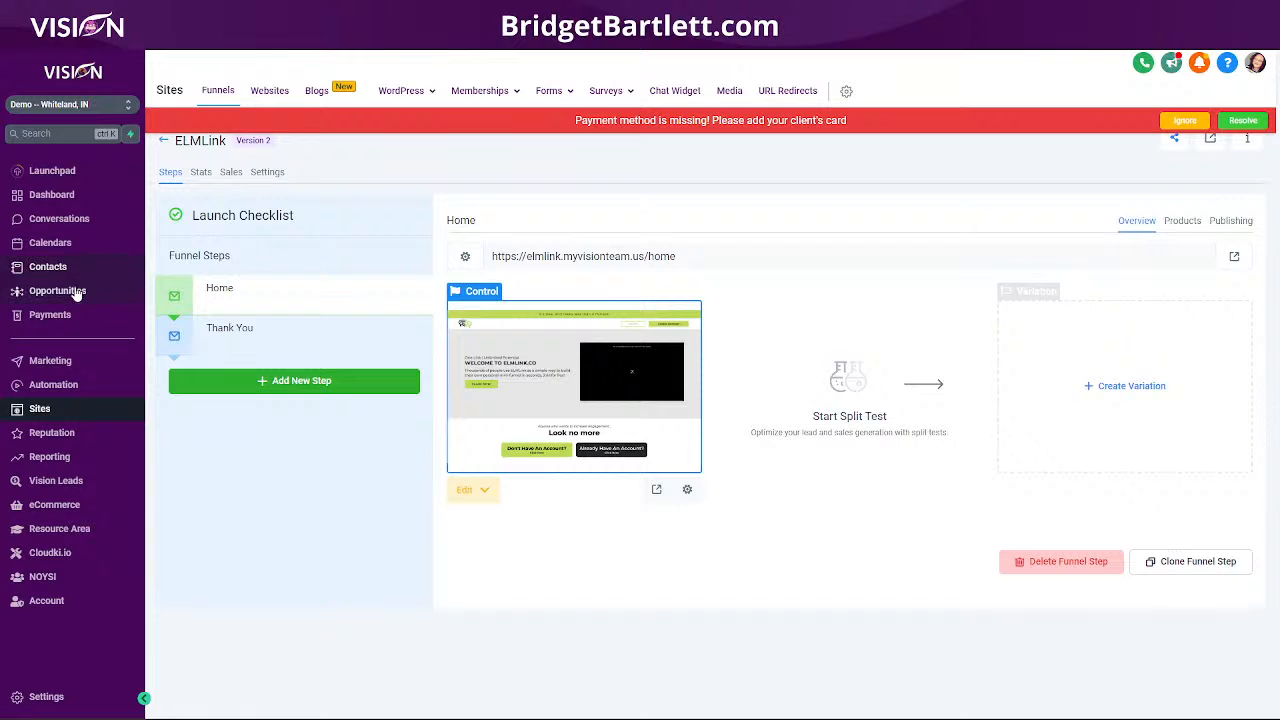
- Open the newest Test contact's record, expand both welcome emails and scroll down to its tags
left_click(124, 265)
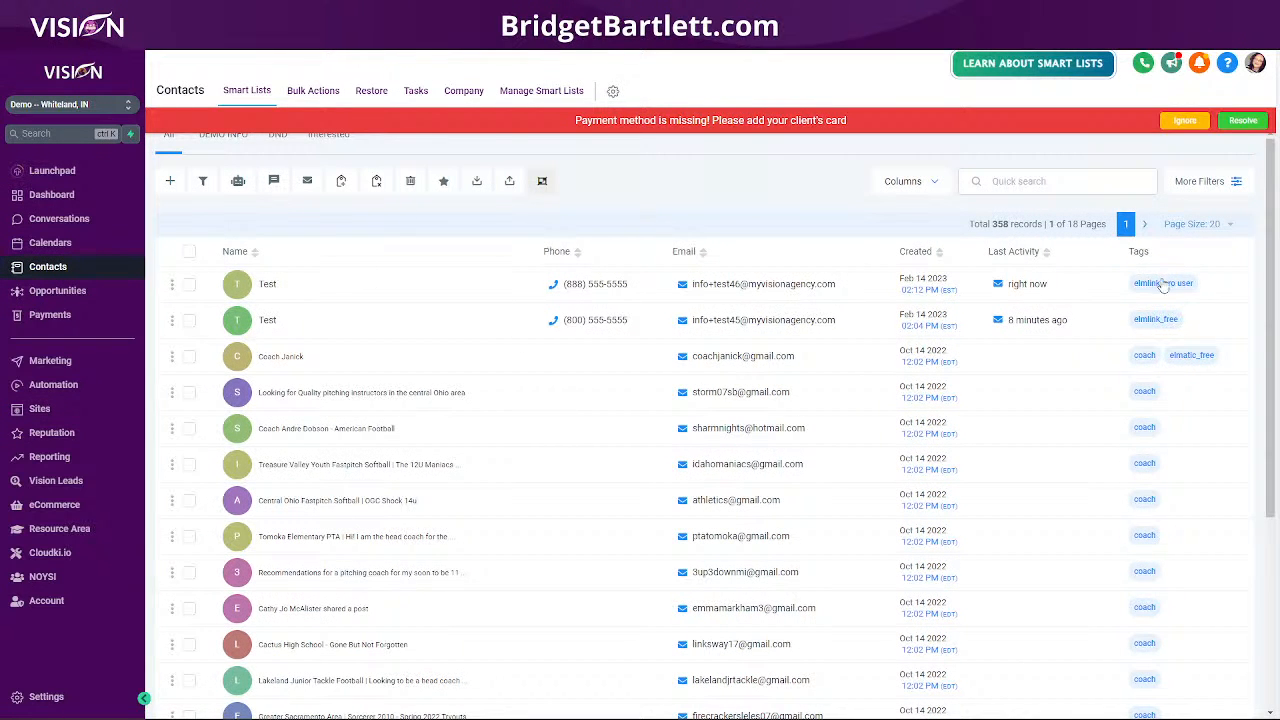
left_click(267, 284)
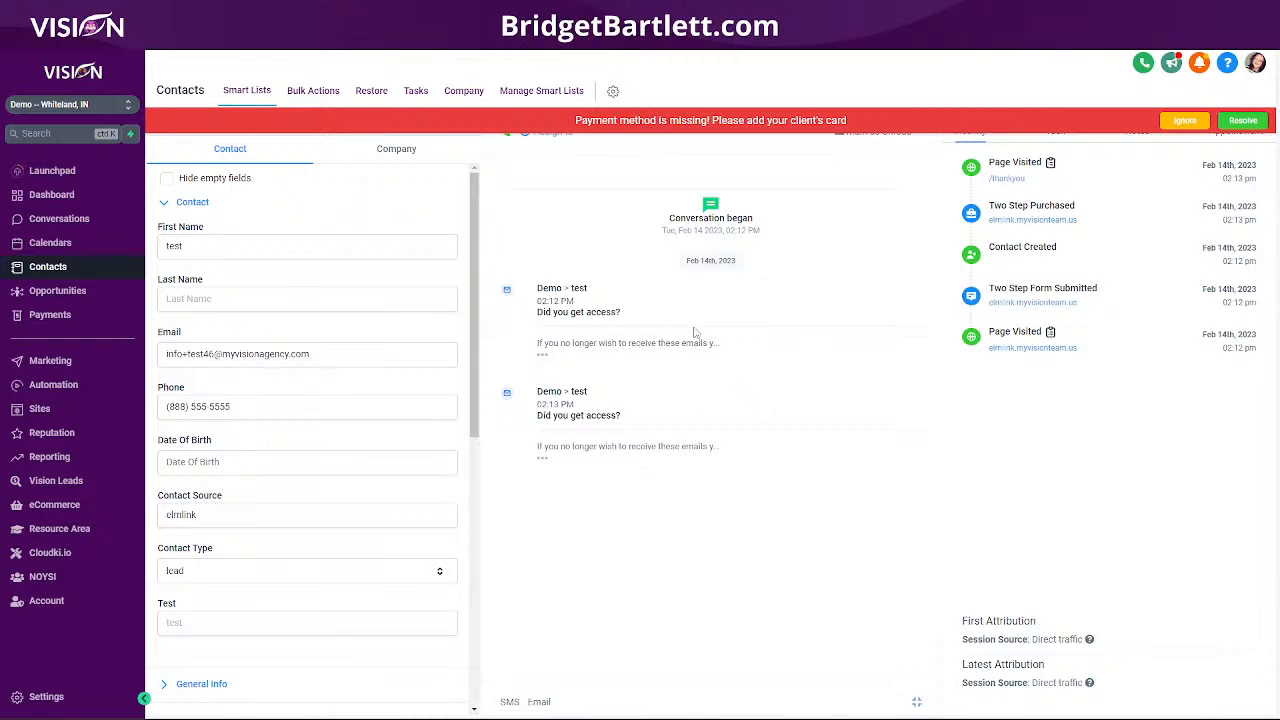
left_click(541, 458)
left_click(540, 357)
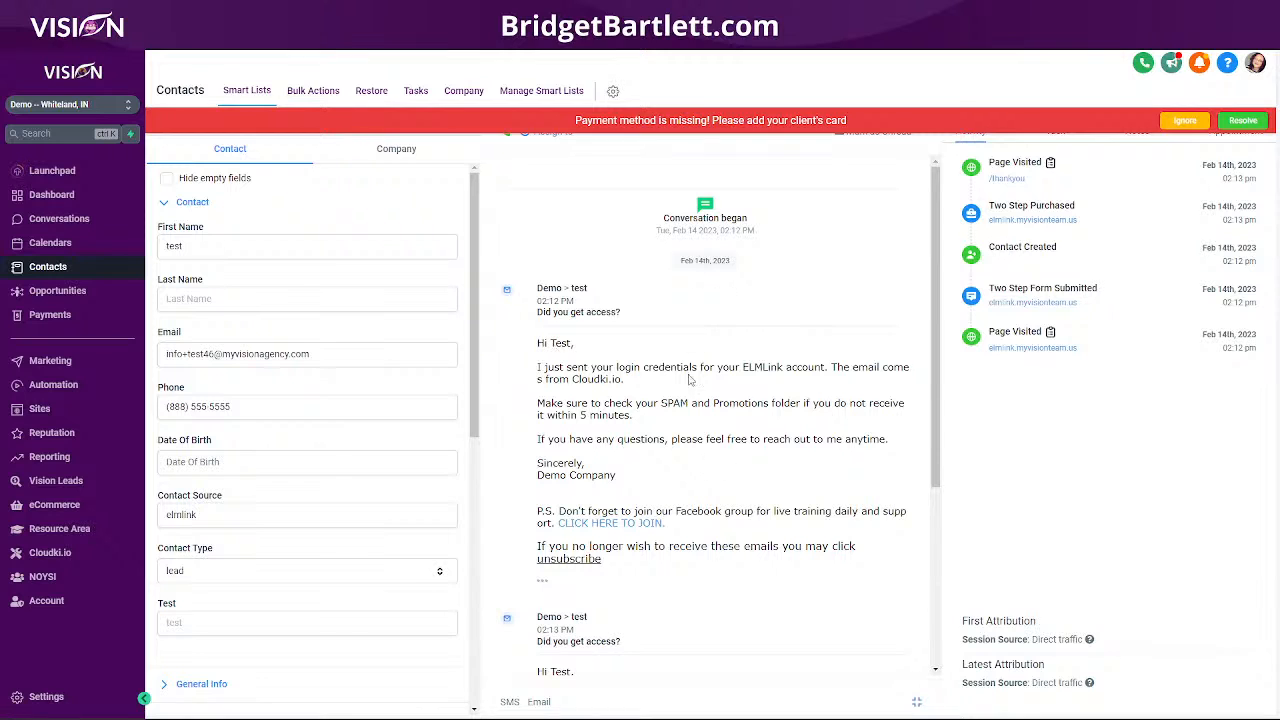
scroll(797, 405, "down", 3)
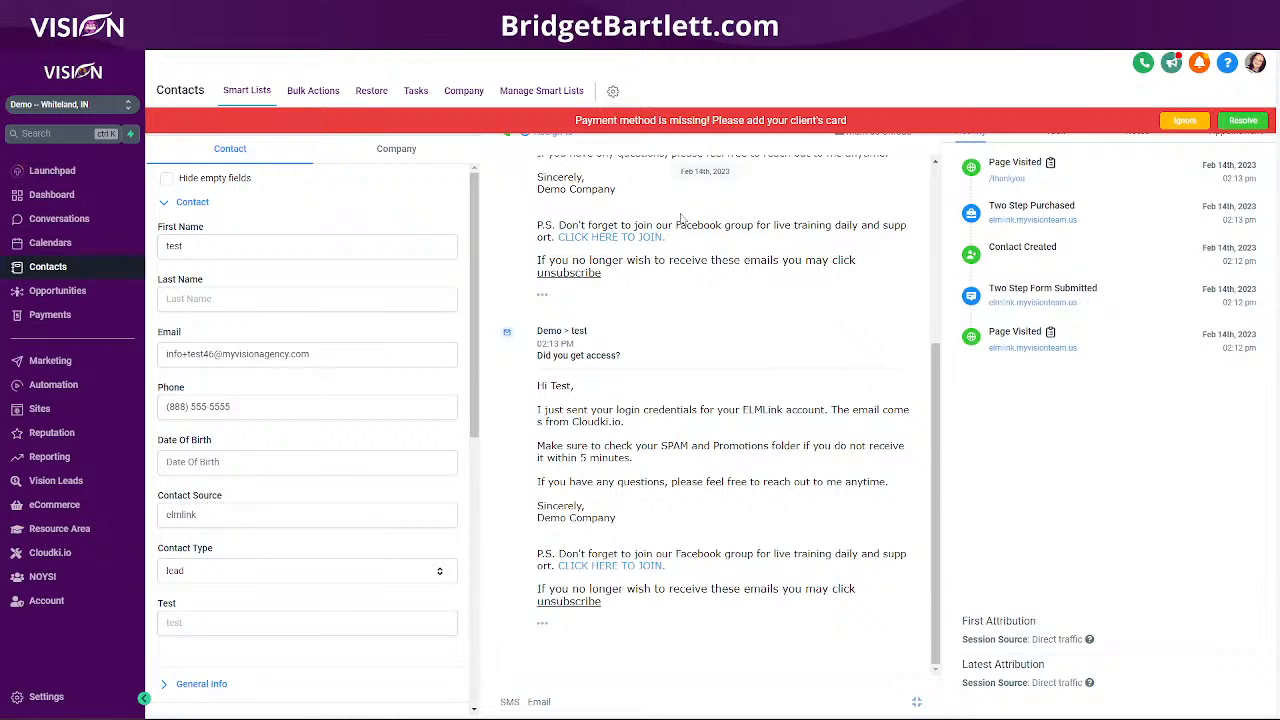
scroll(268, 462, "down", 10)
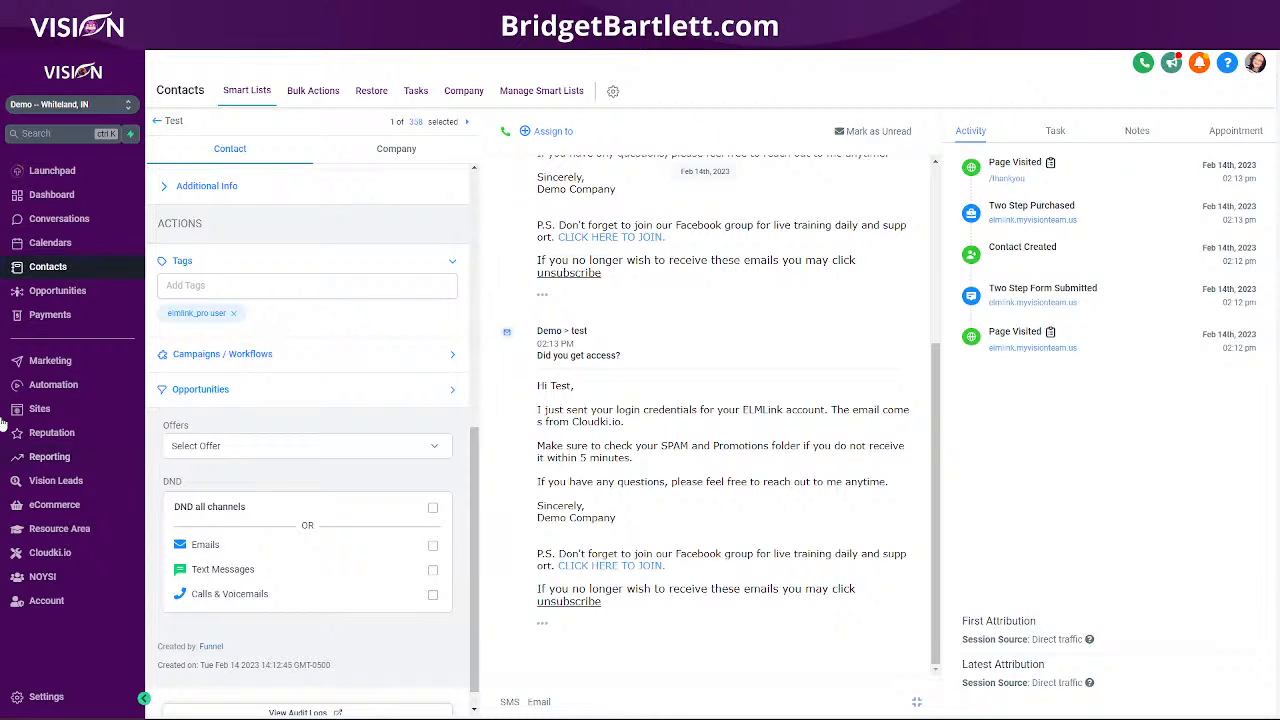
- Check the contact's Offers list, then view the Payments Products list with ELMLink Pro at $4.00
left_click(249, 450)
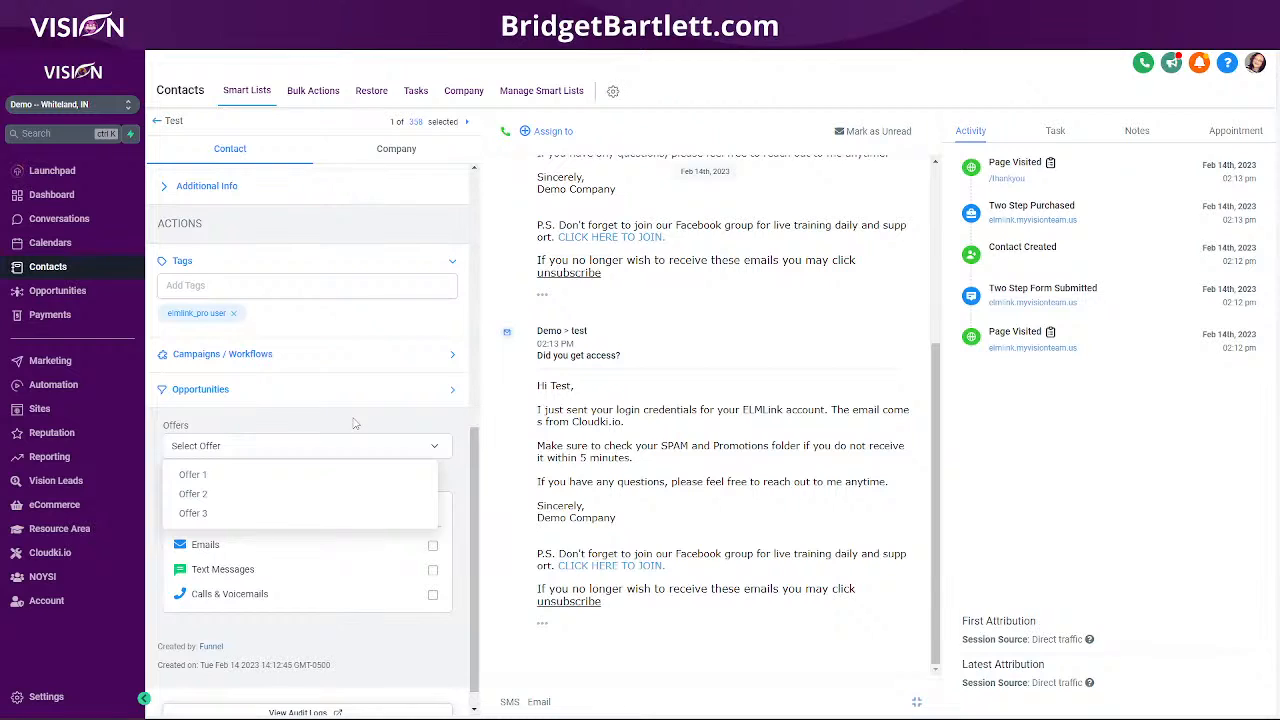
left_click(261, 444)
left_click(237, 417)
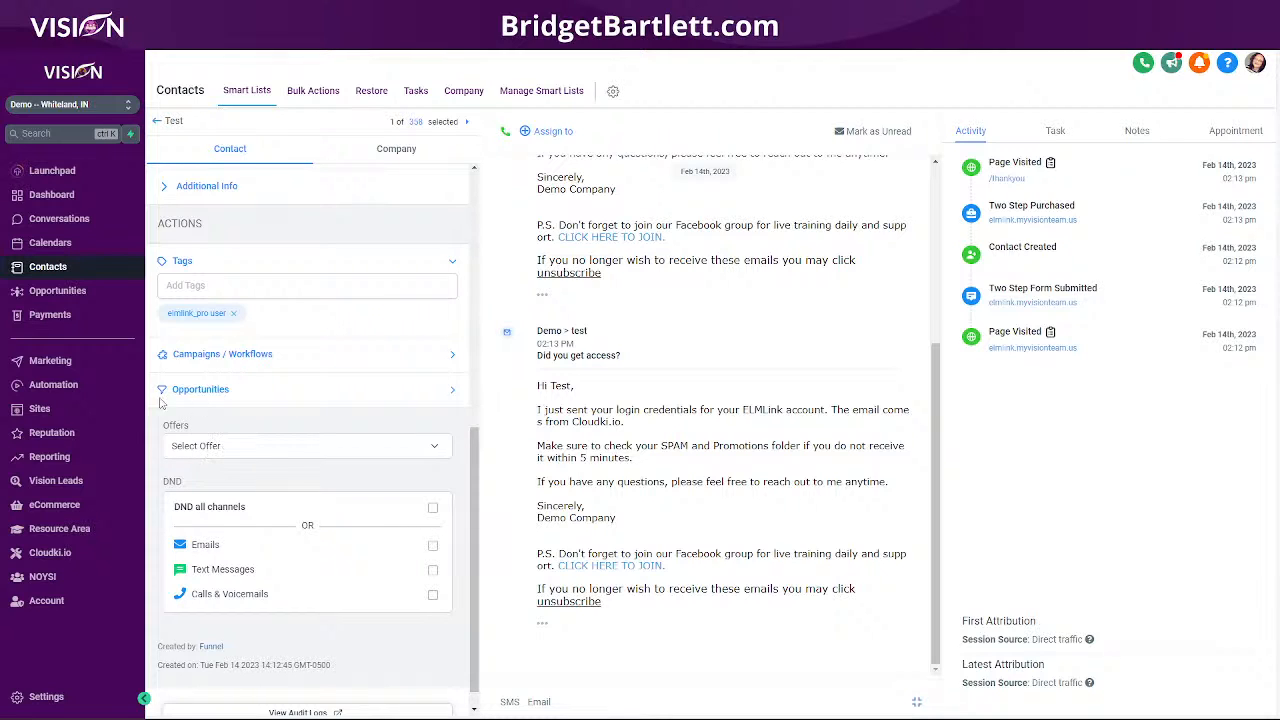
left_click(193, 452)
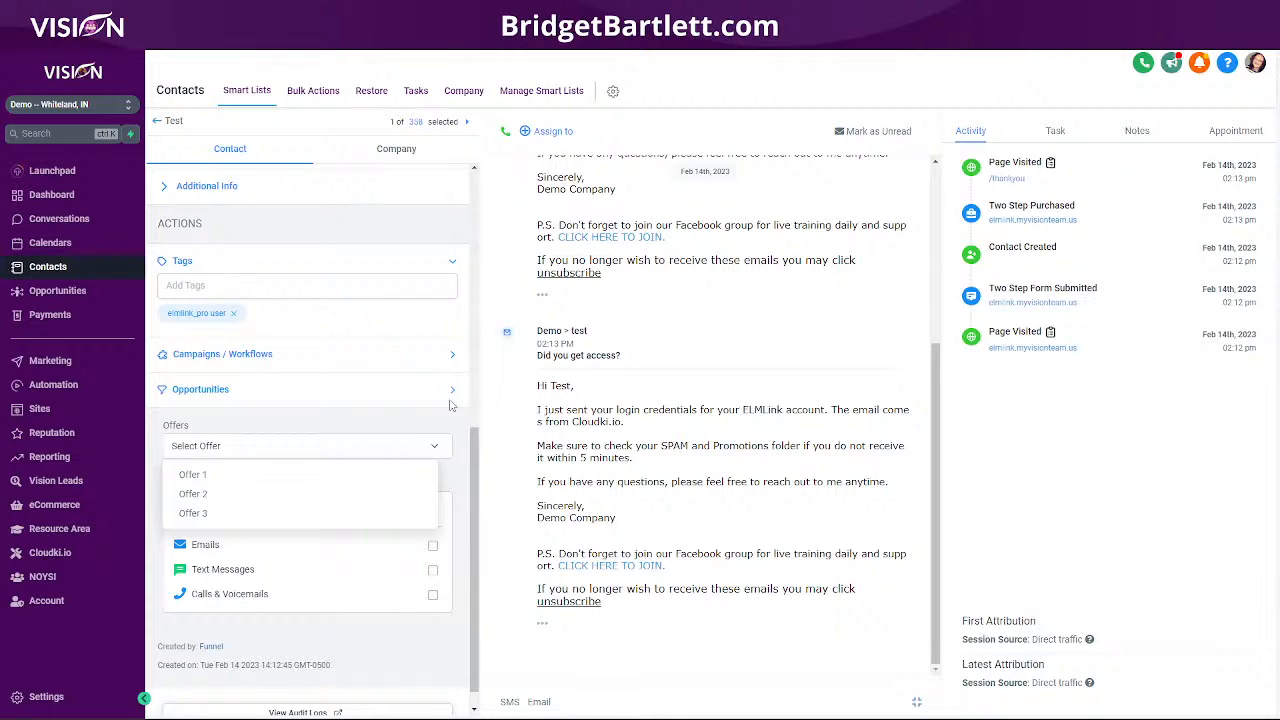
left_click(336, 415)
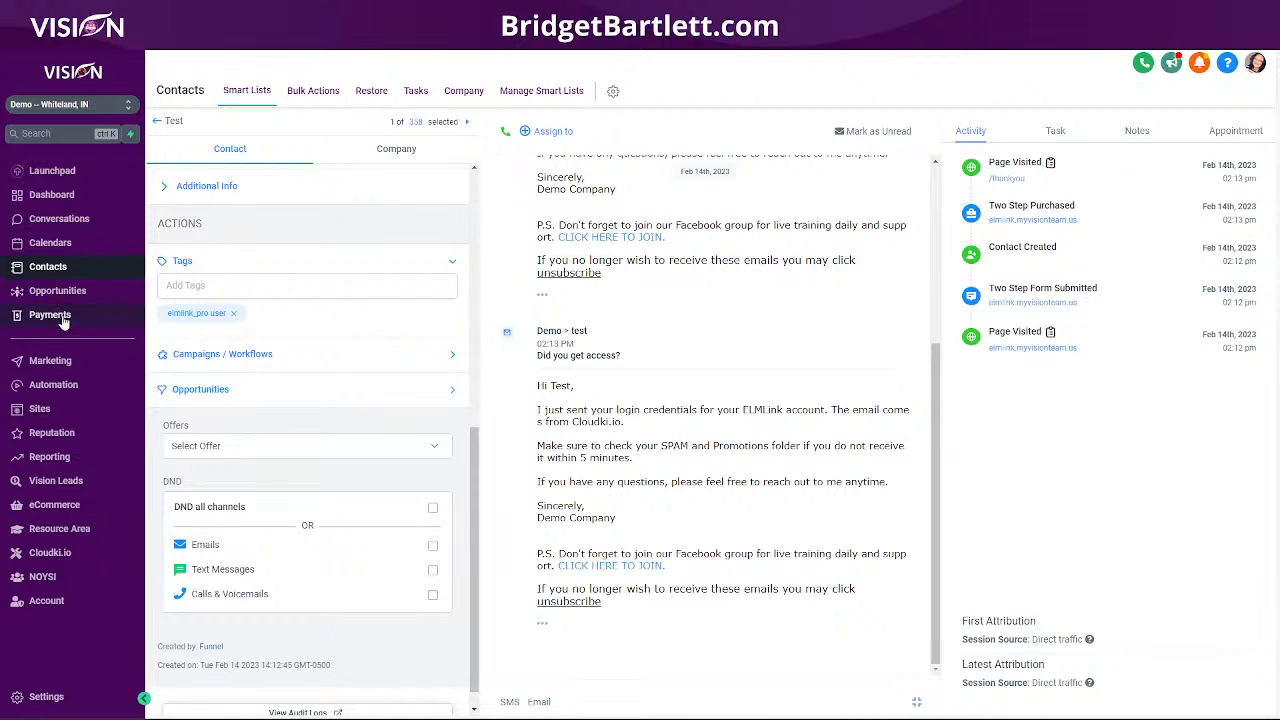
left_click(52, 316)
left_click(497, 91)
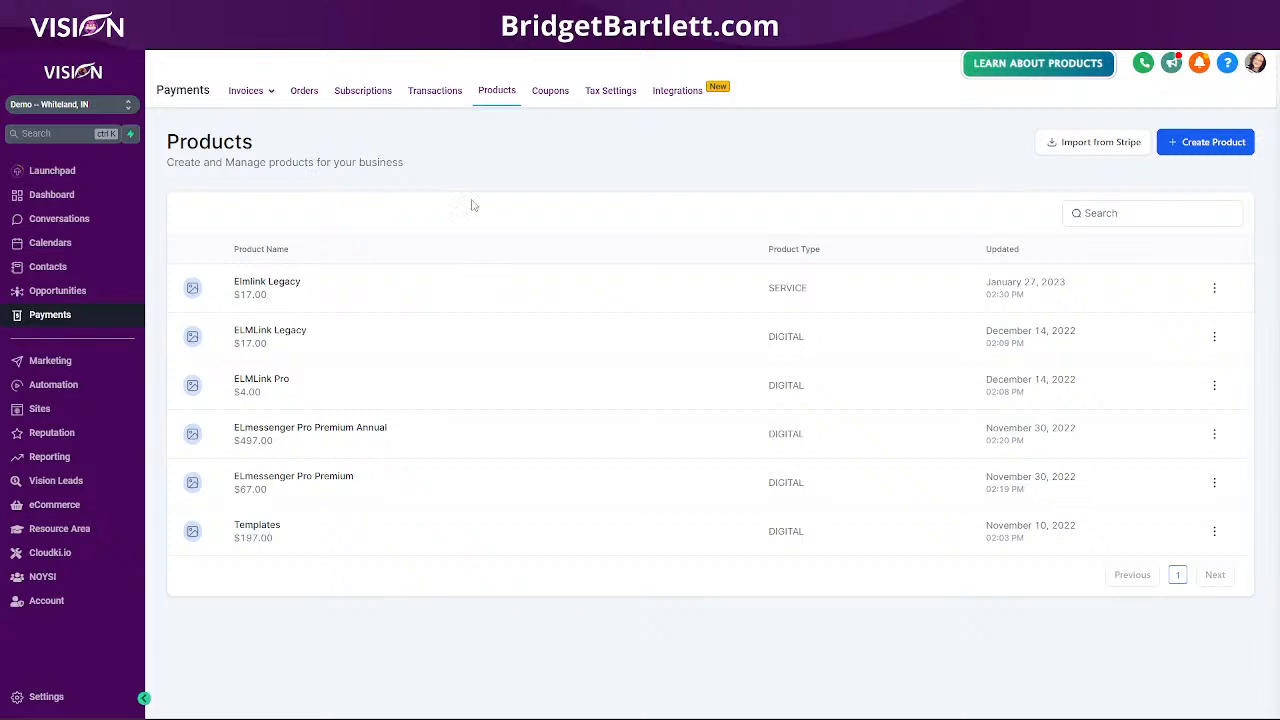
- Review the succeeded $4.00 test-mode ELMLink transaction's details, then go to Automation workflows
left_click(435, 90)
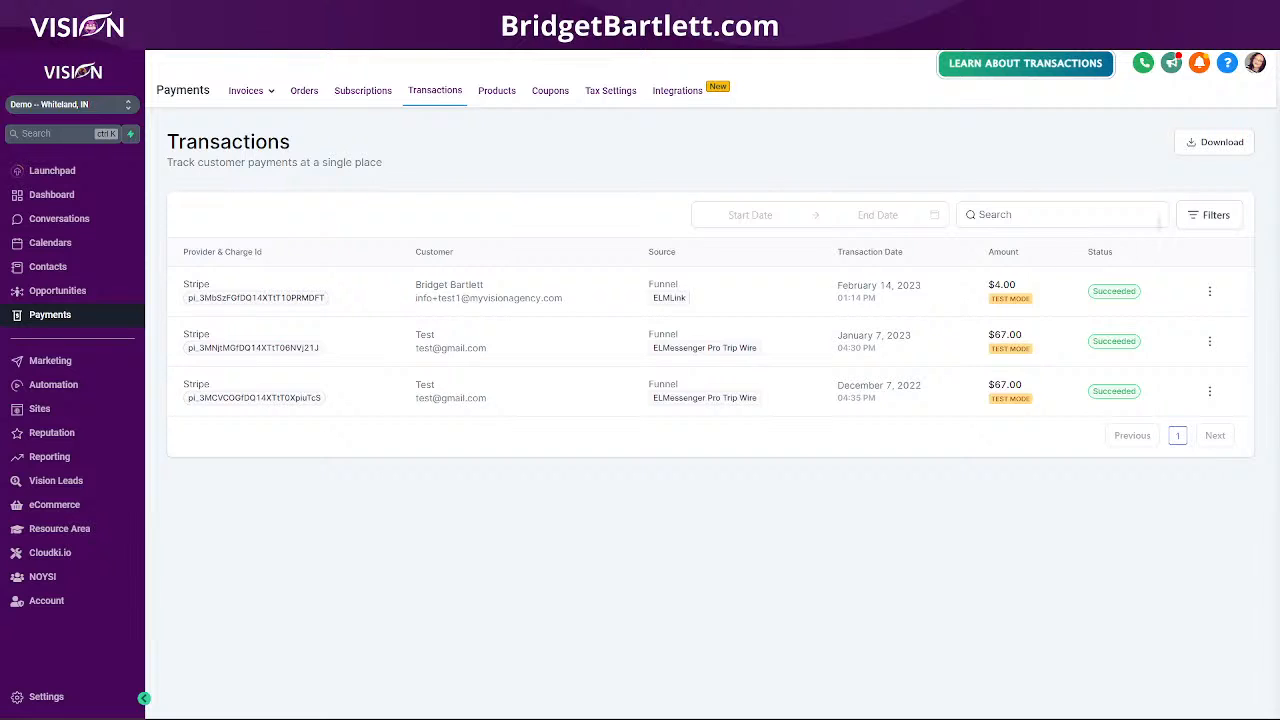
left_click(1209, 291)
left_click(1205, 320)
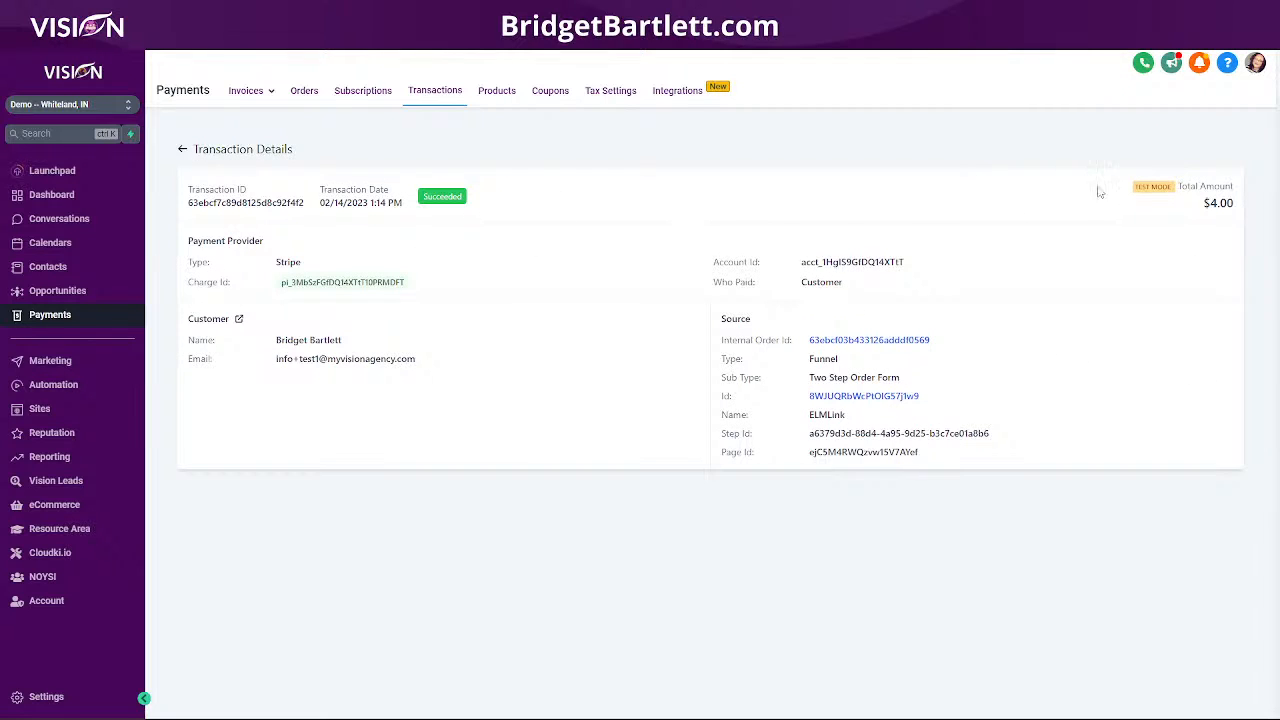
left_click_drag(1180, 197, 1129, 194)
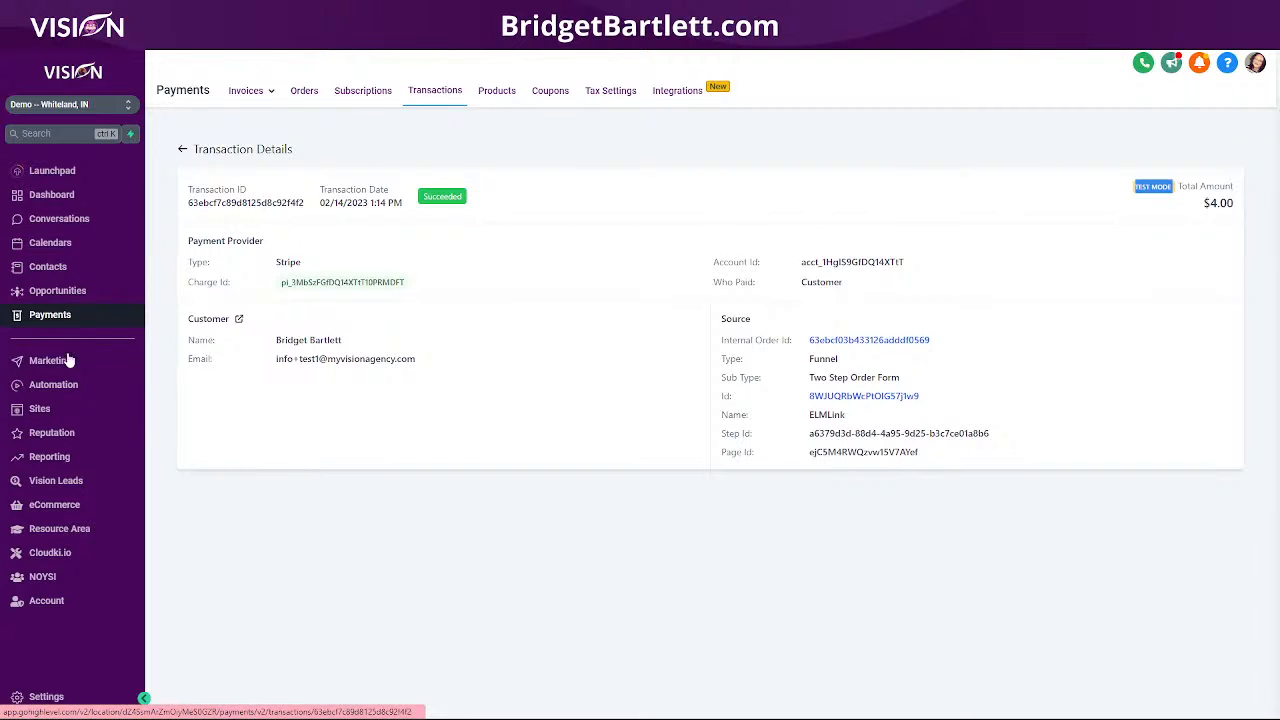
left_click(80, 384)
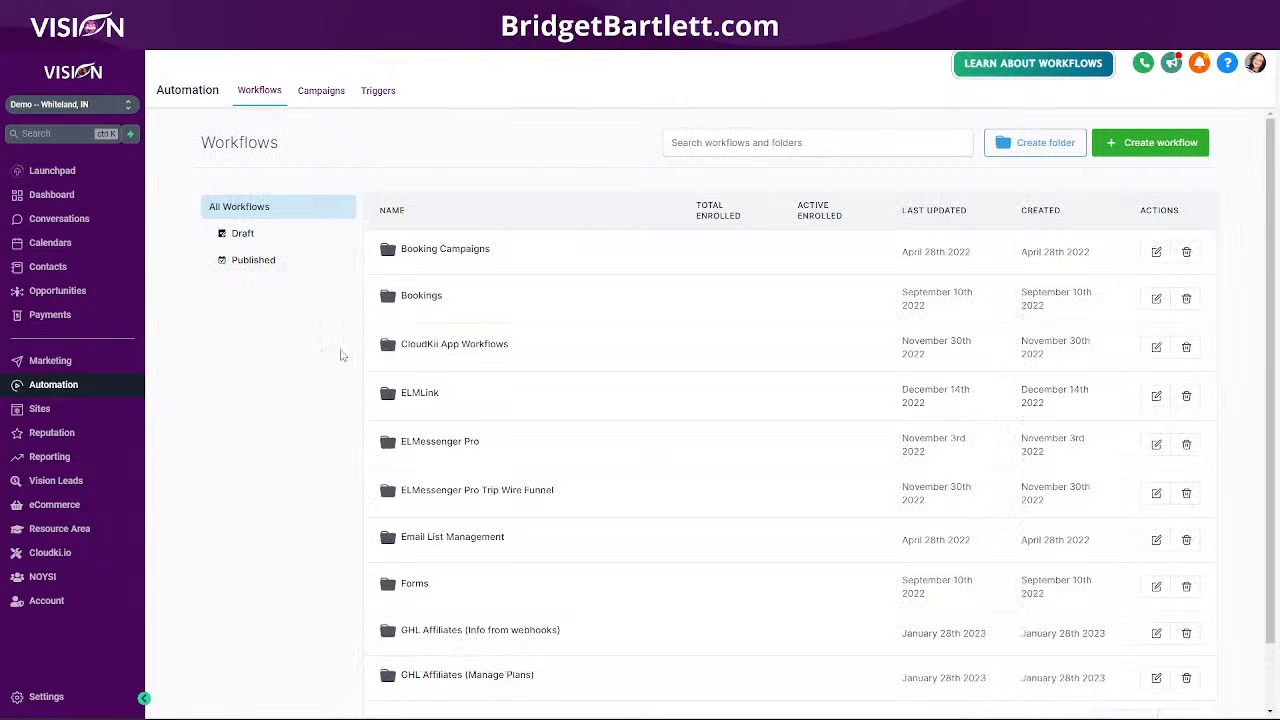
- Open the ELMLink Pro Plan workflow and inspect its Order Form Submission trigger
left_click(430, 402)
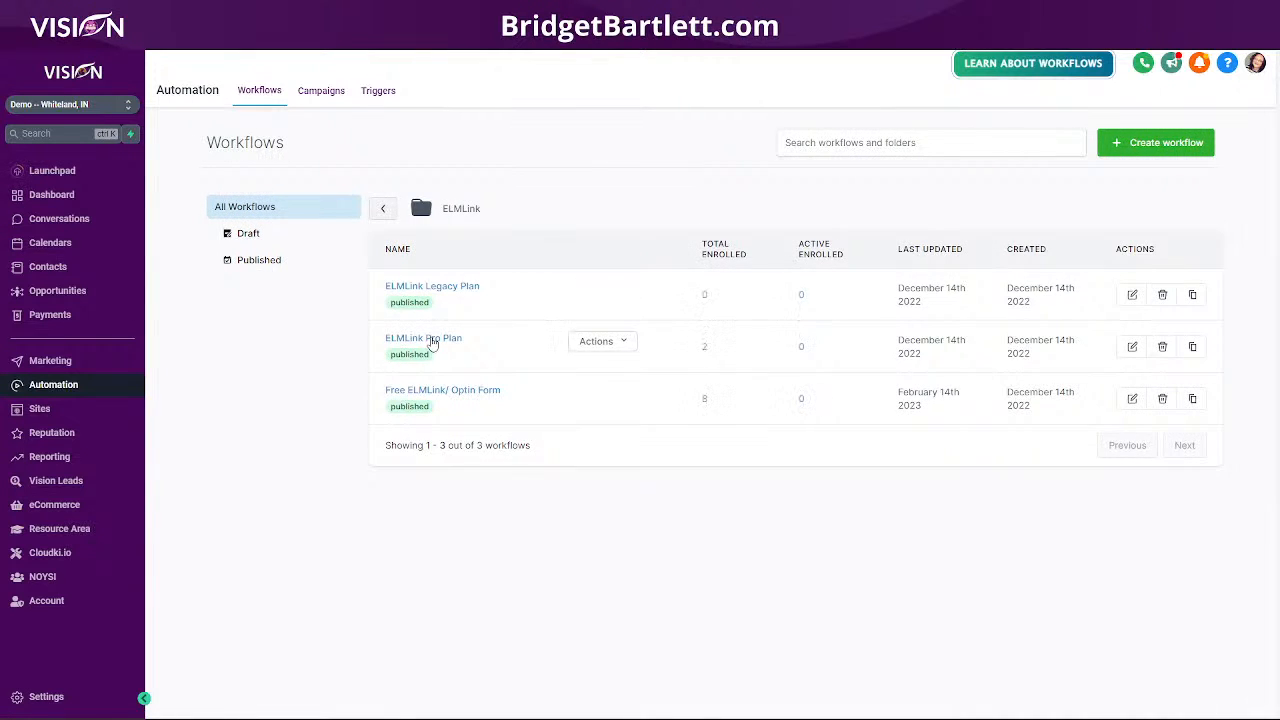
left_click(432, 340)
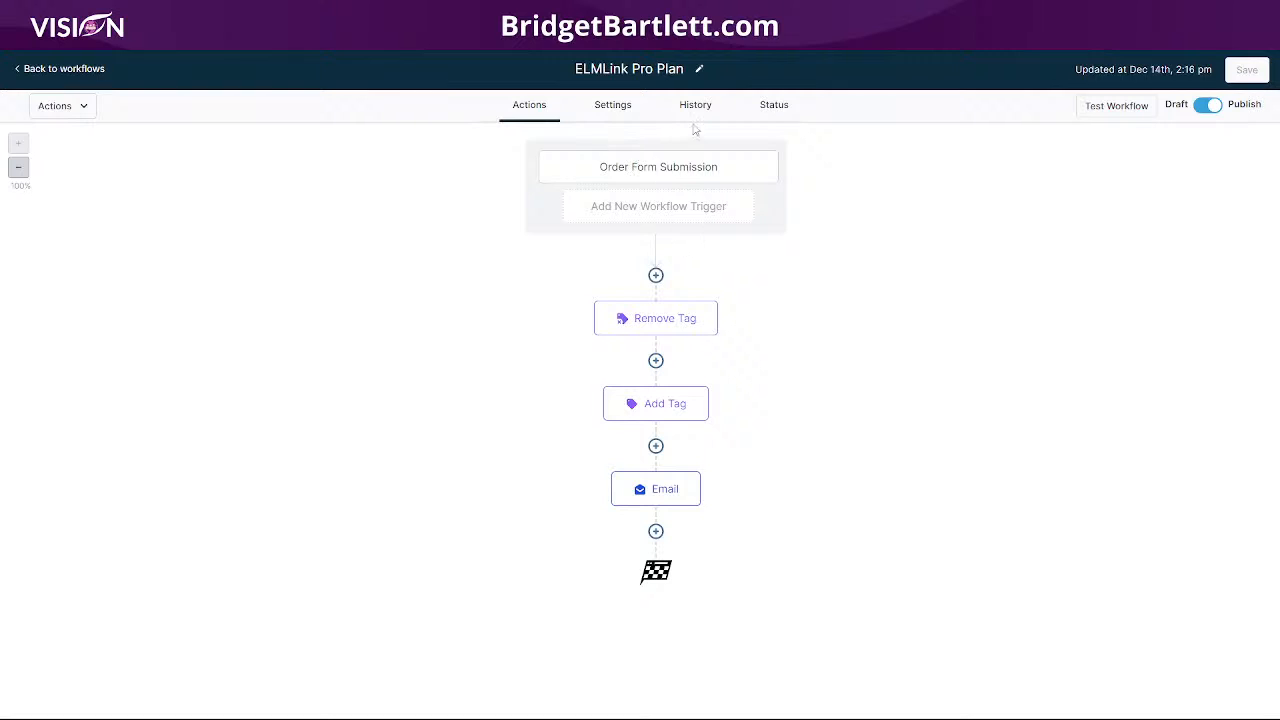
left_click(668, 168)
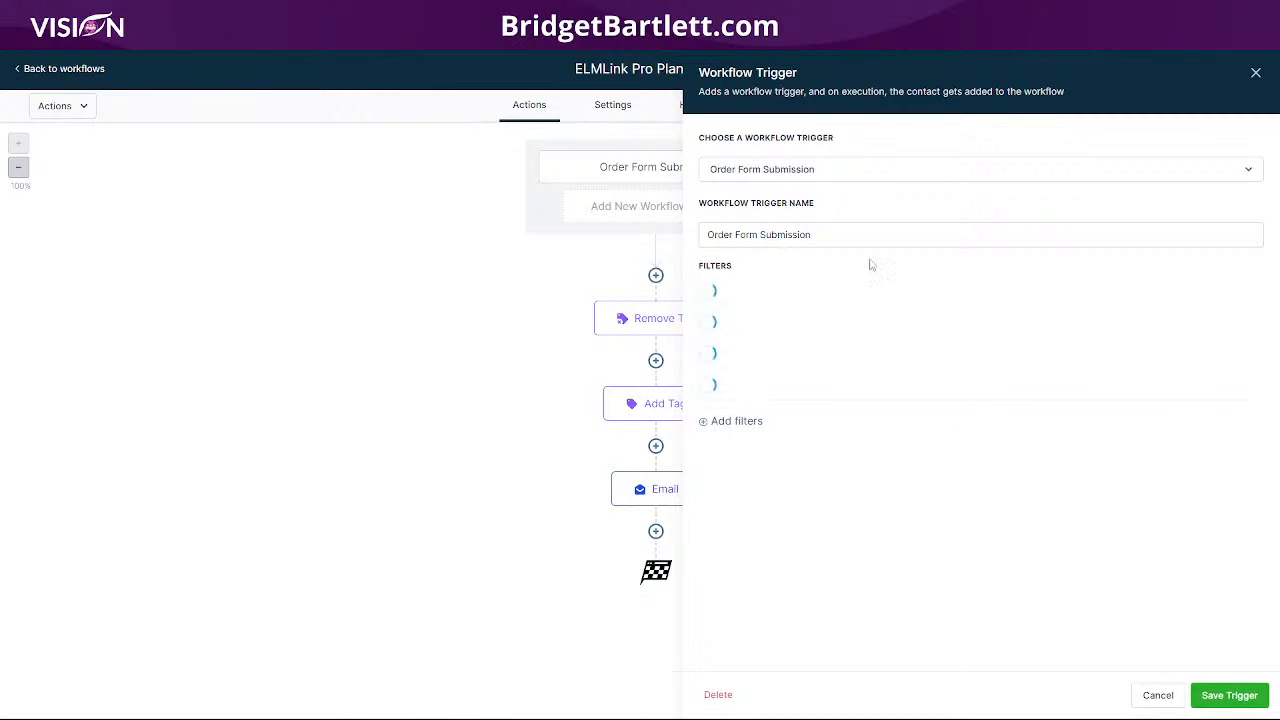
left_click(1158, 695)
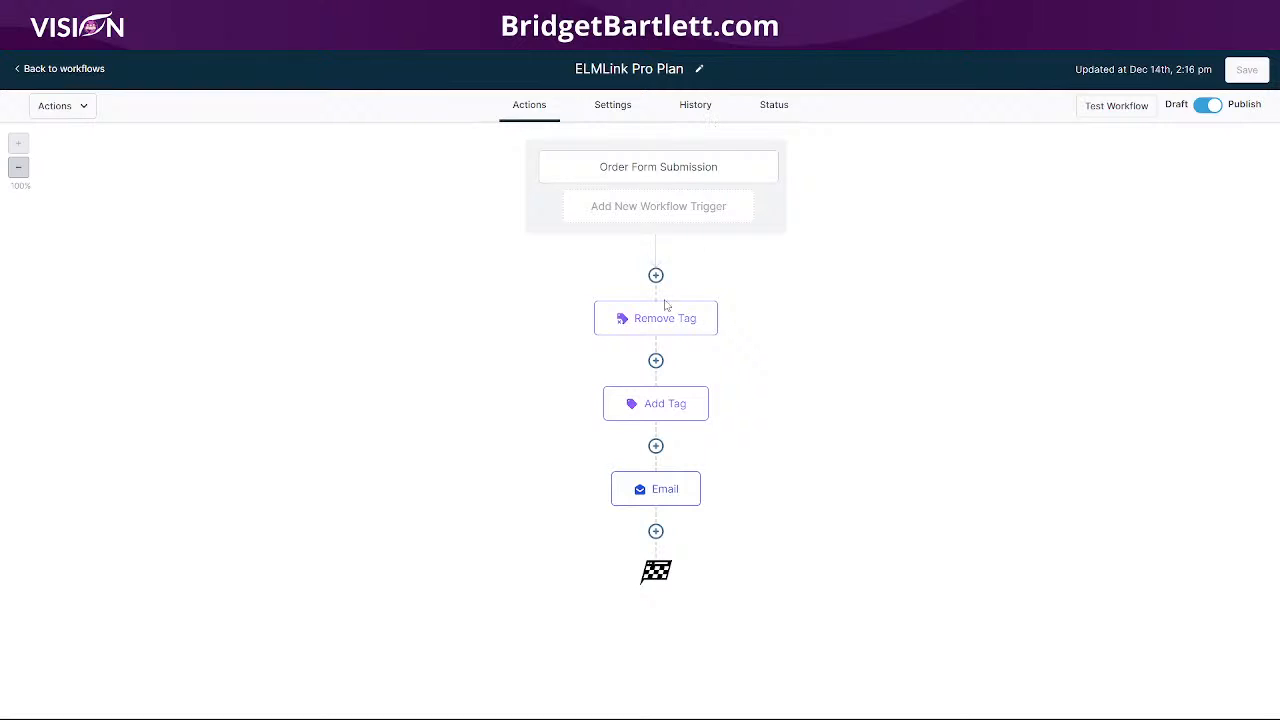
- Review the Remove Tag, Add Tag and Email actions, save, and view the workflow's logs
left_click(662, 318)
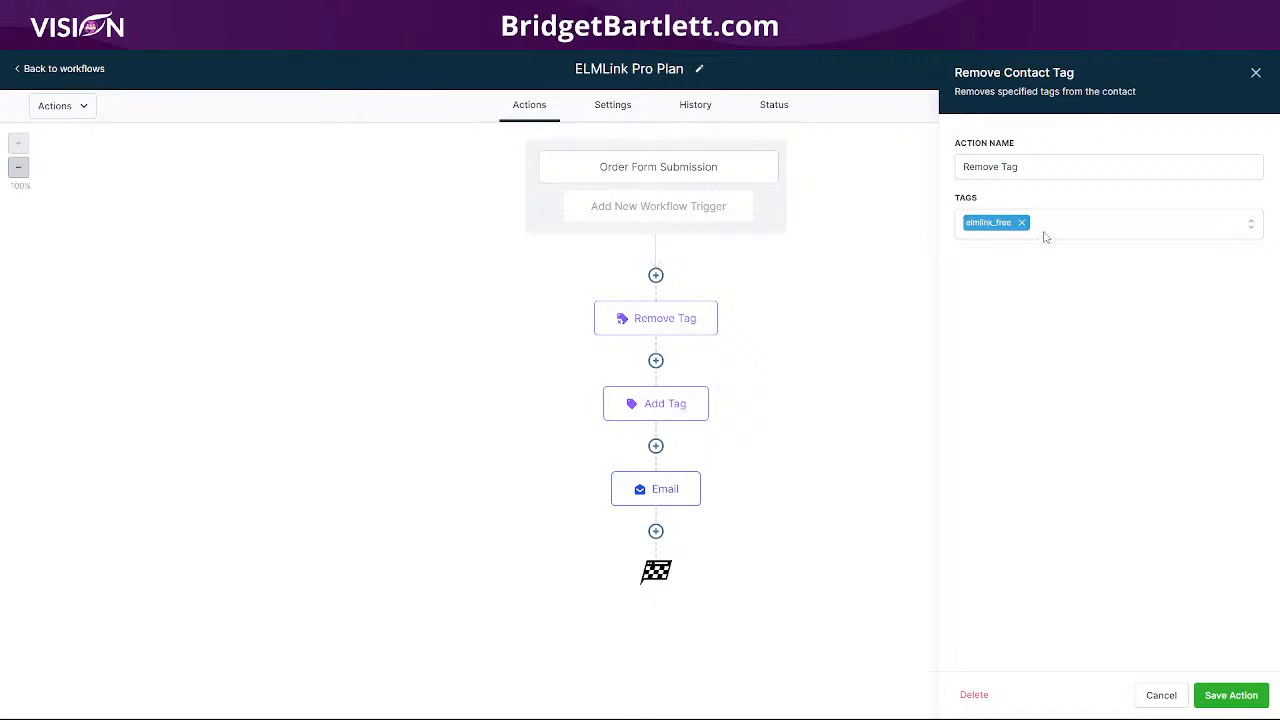
left_click(662, 412)
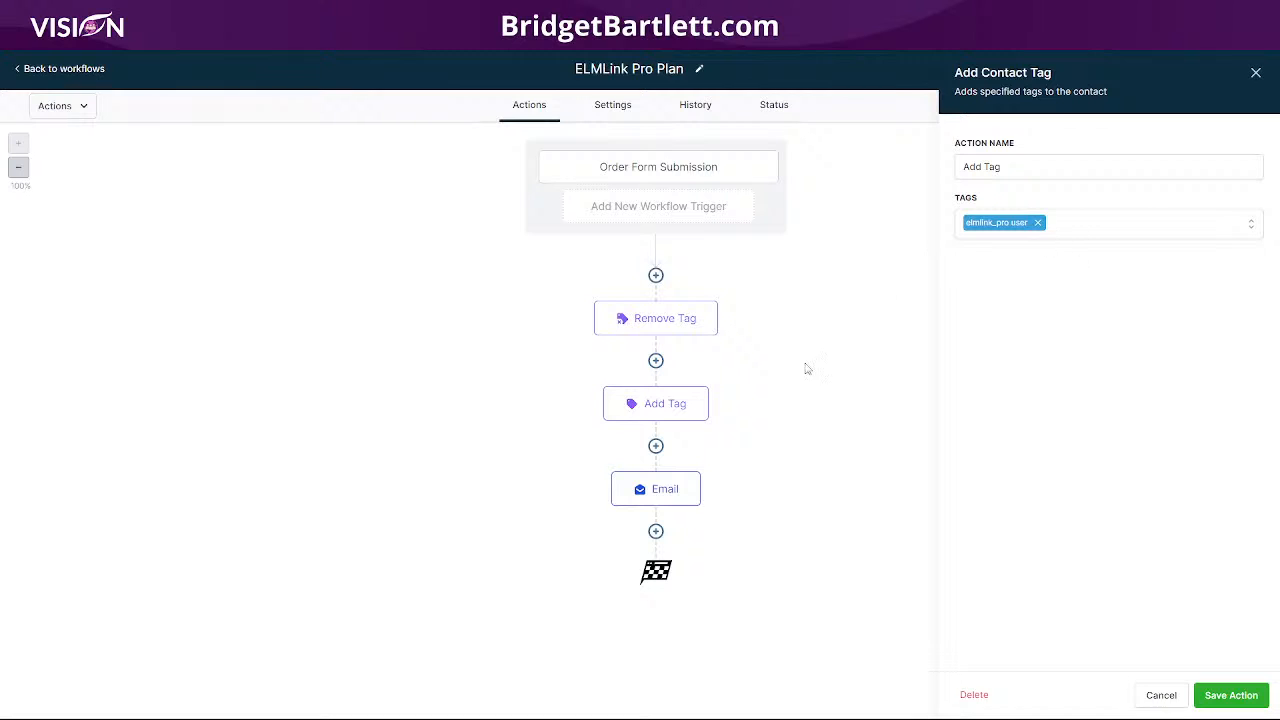
left_click(645, 502)
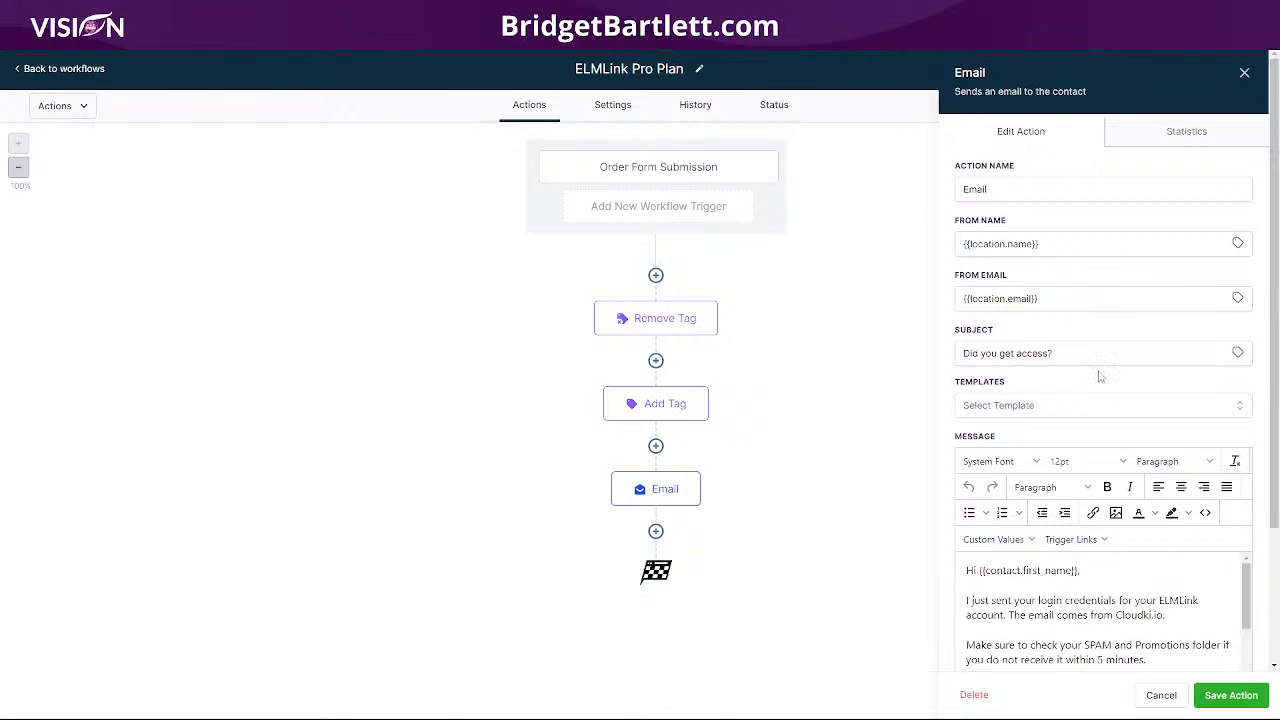
left_click(1231, 695)
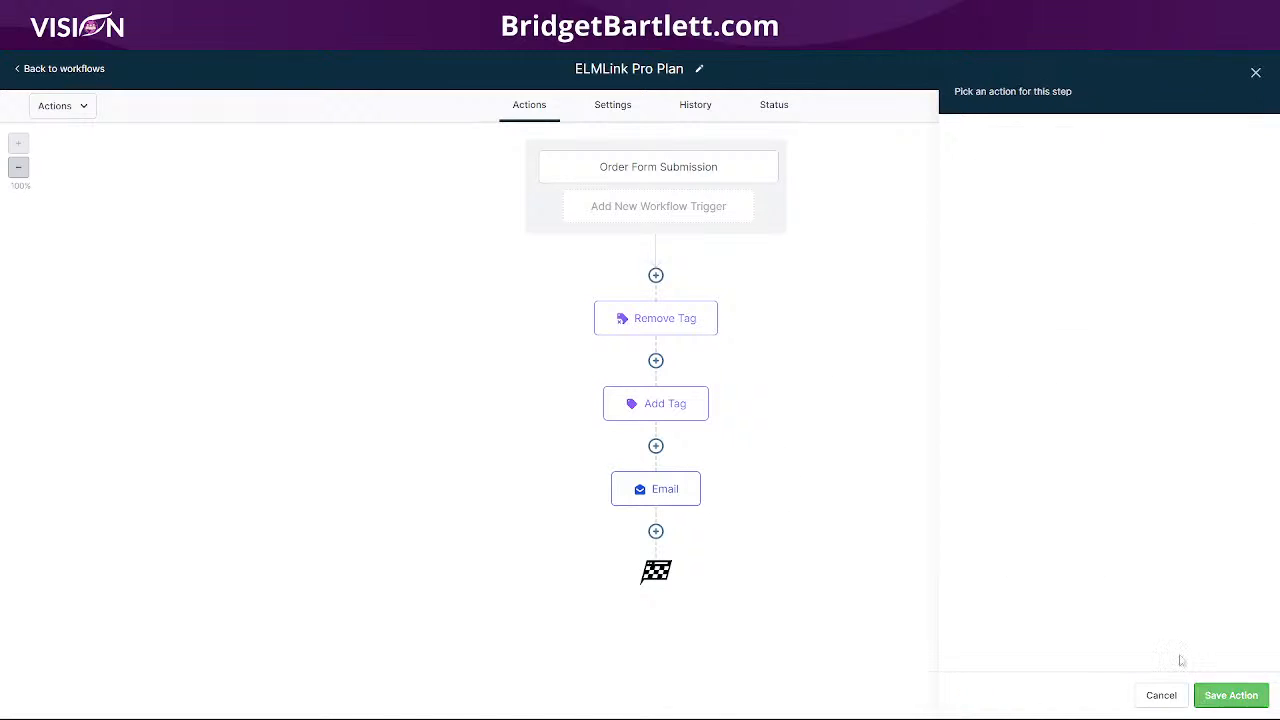
left_click(694, 108)
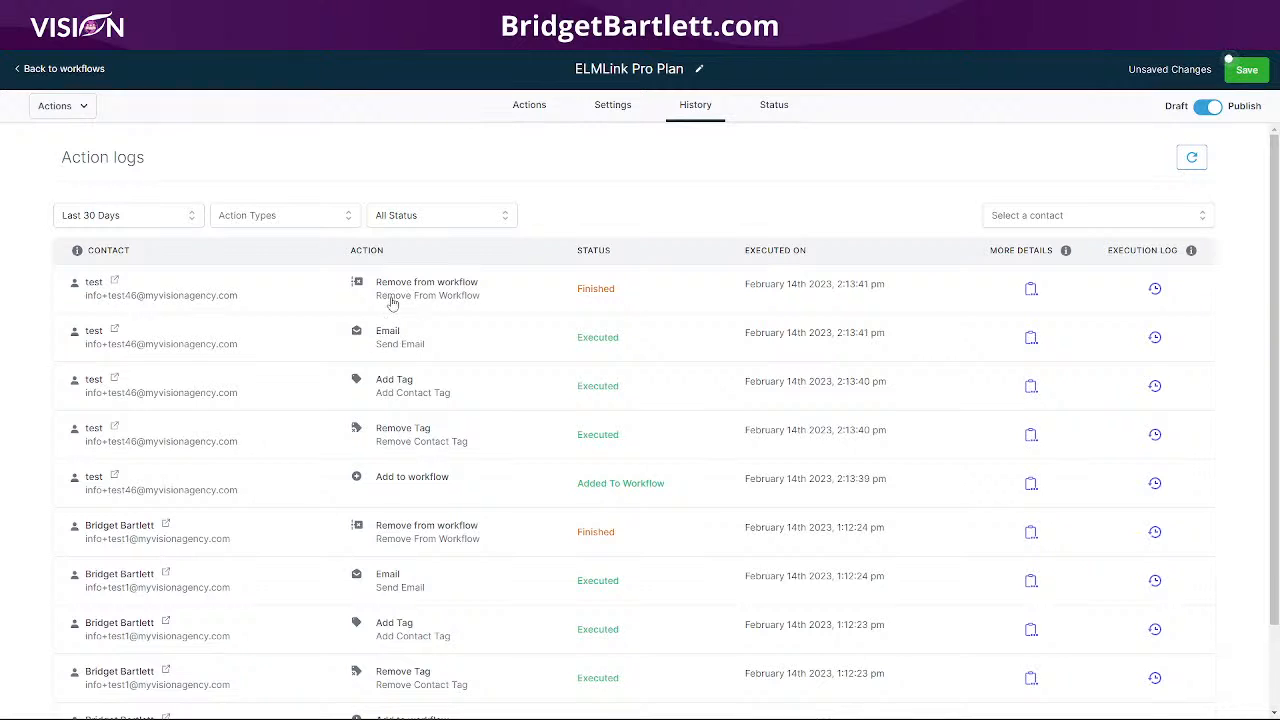
- Leave the workflow editor without saving and open the CloudKii App Workflows folder
left_click(60, 68)
left_click(751, 437)
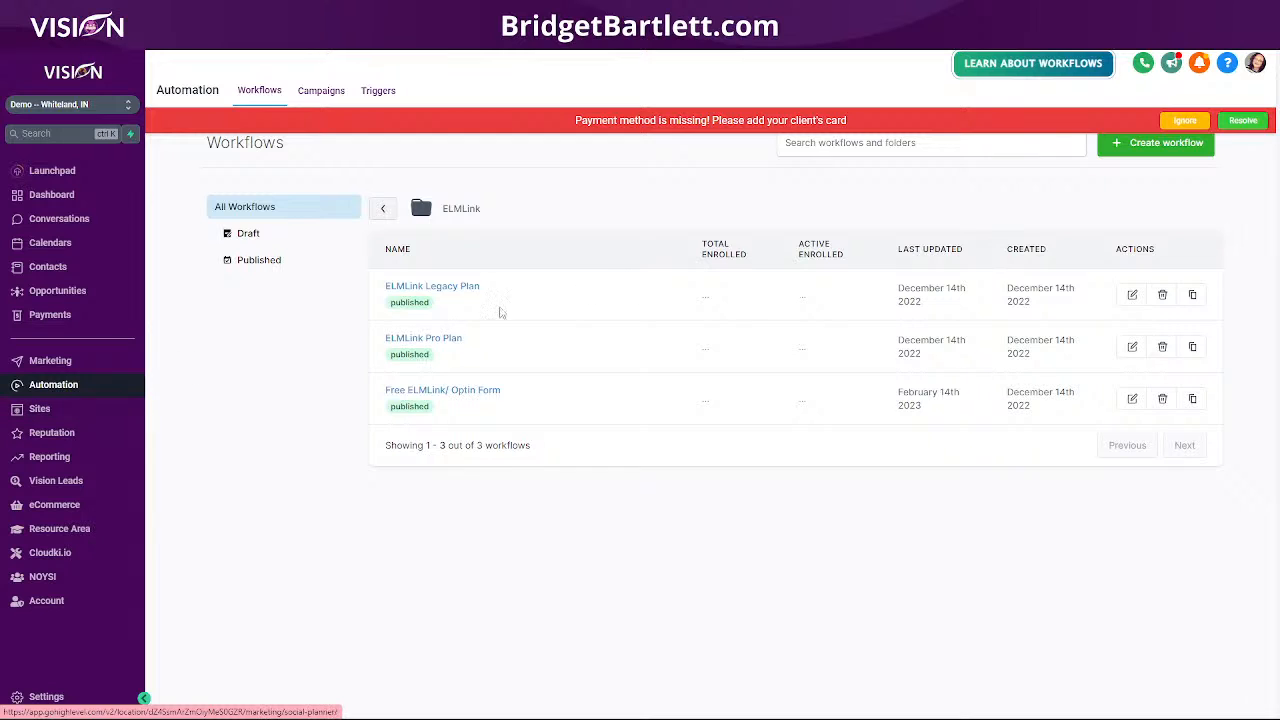
left_click(382, 208)
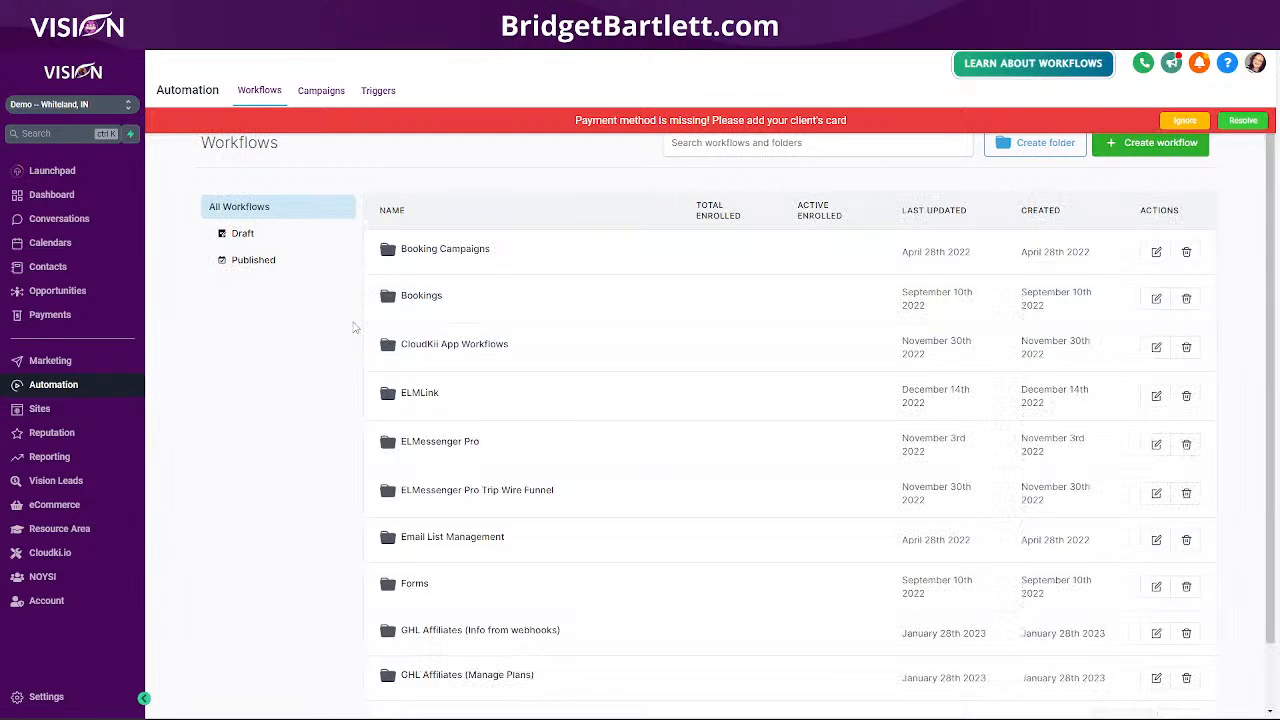
left_click(456, 344)
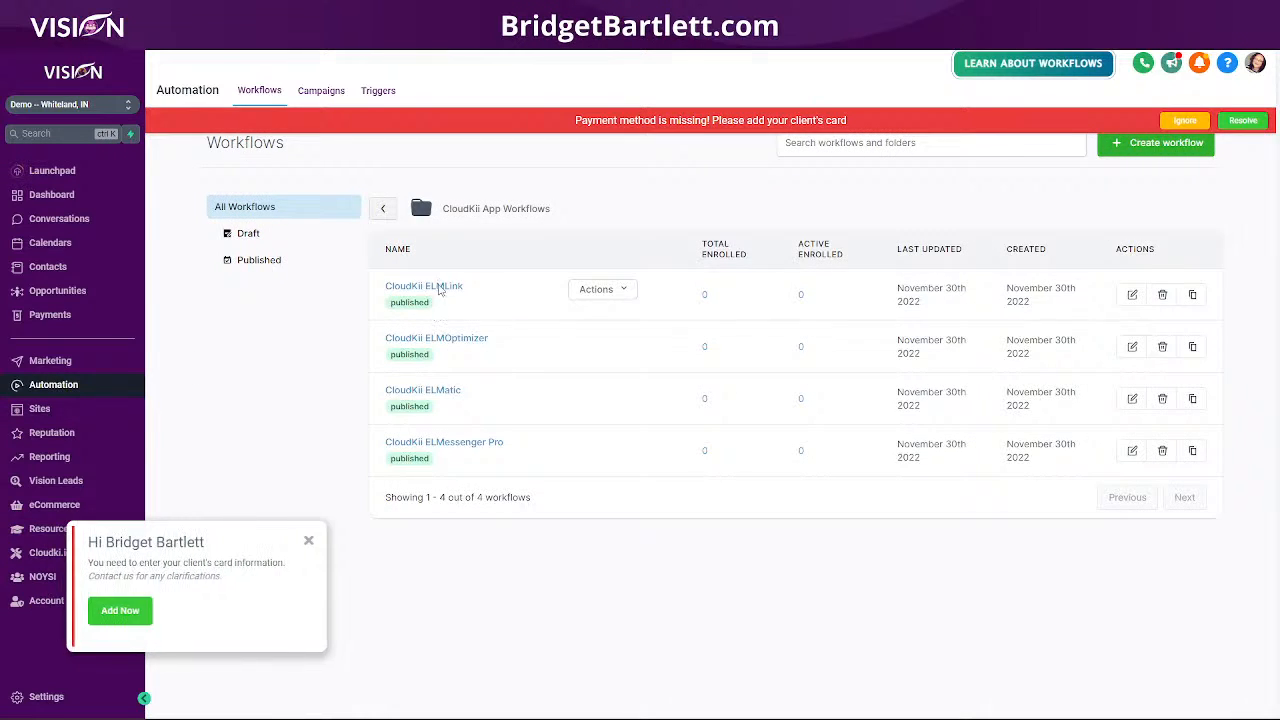
left_click(428, 287)
left_click(693, 110)
scroll(549, 600, "down", 1)
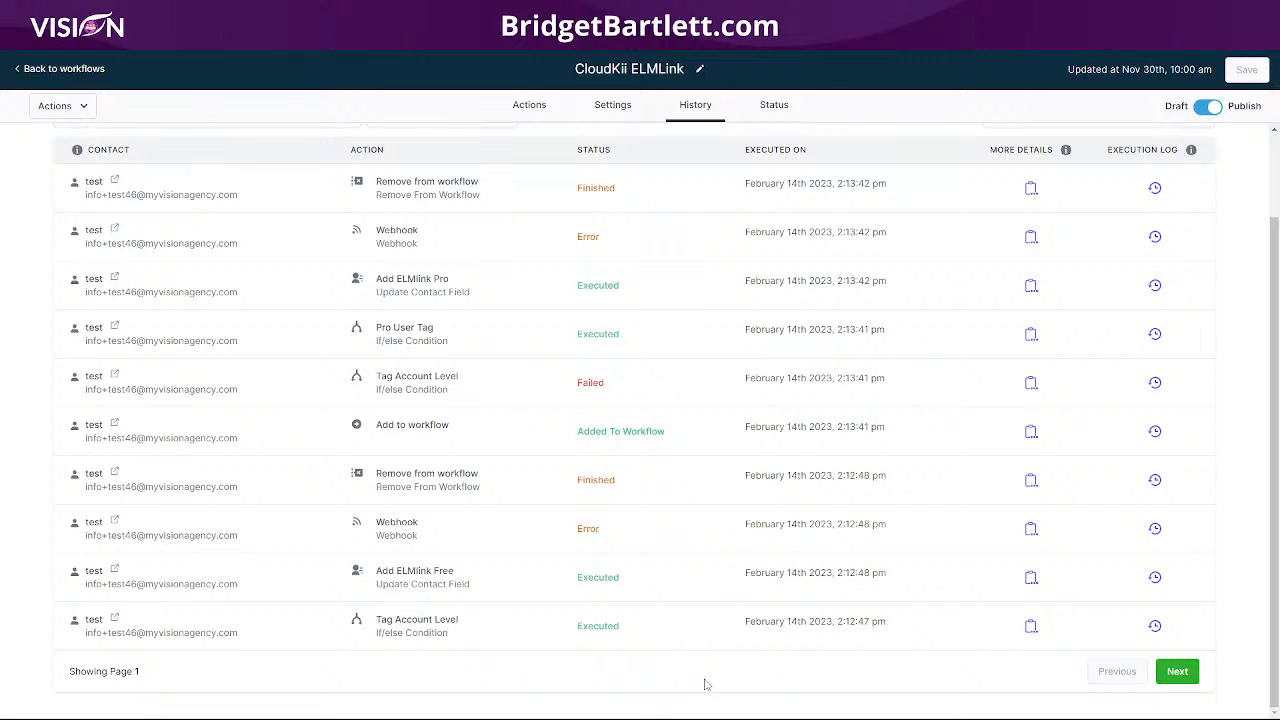
left_click(1177, 671)
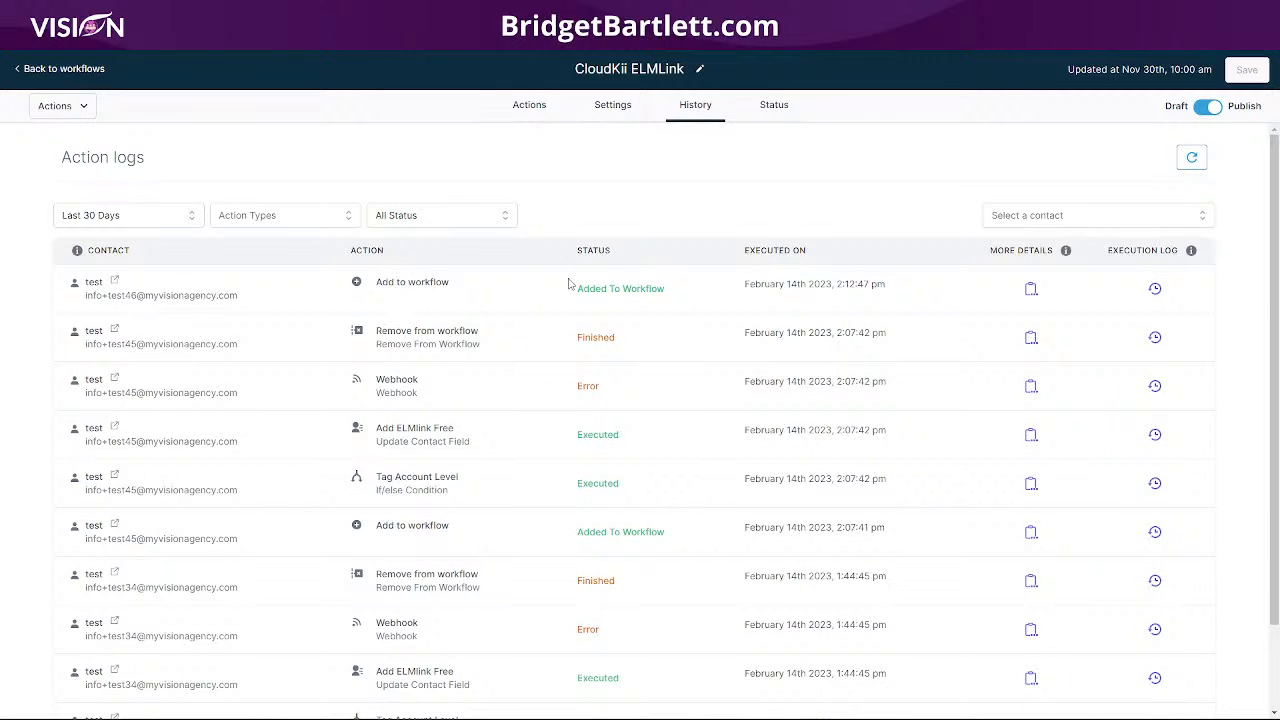
scroll(908, 417, "down", 3)
left_click(1115, 674)
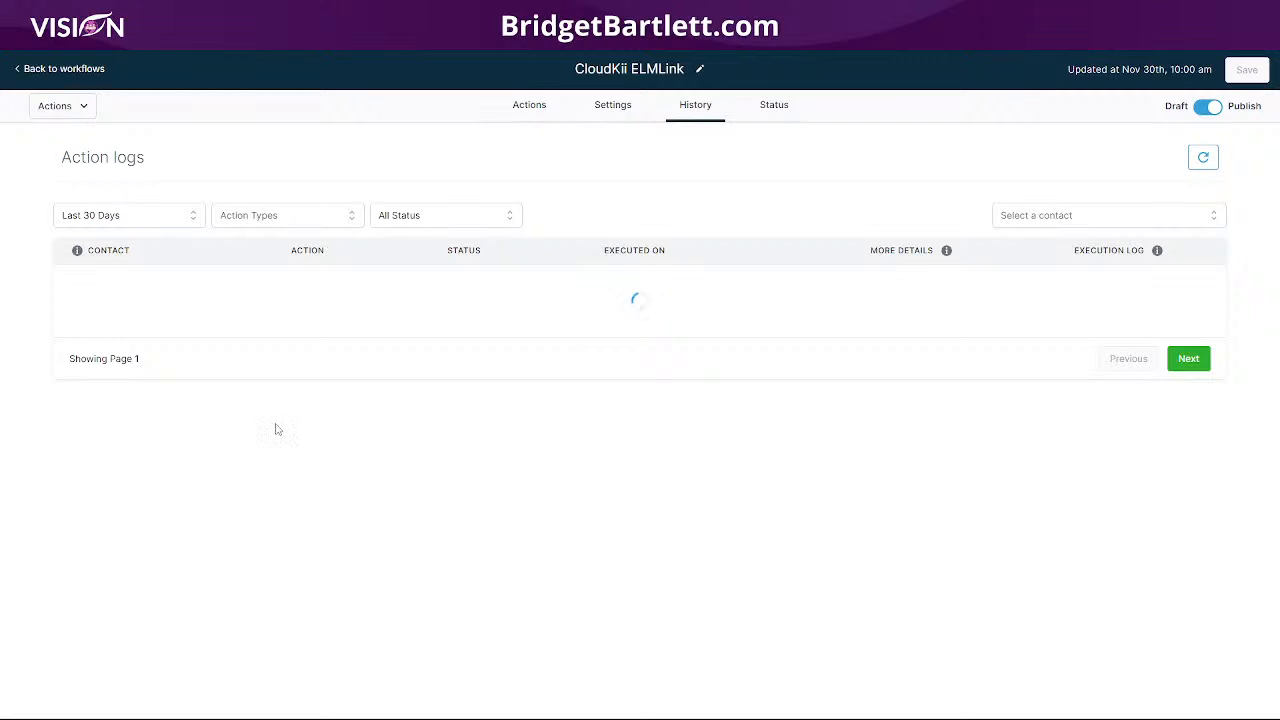
left_click(1053, 217)
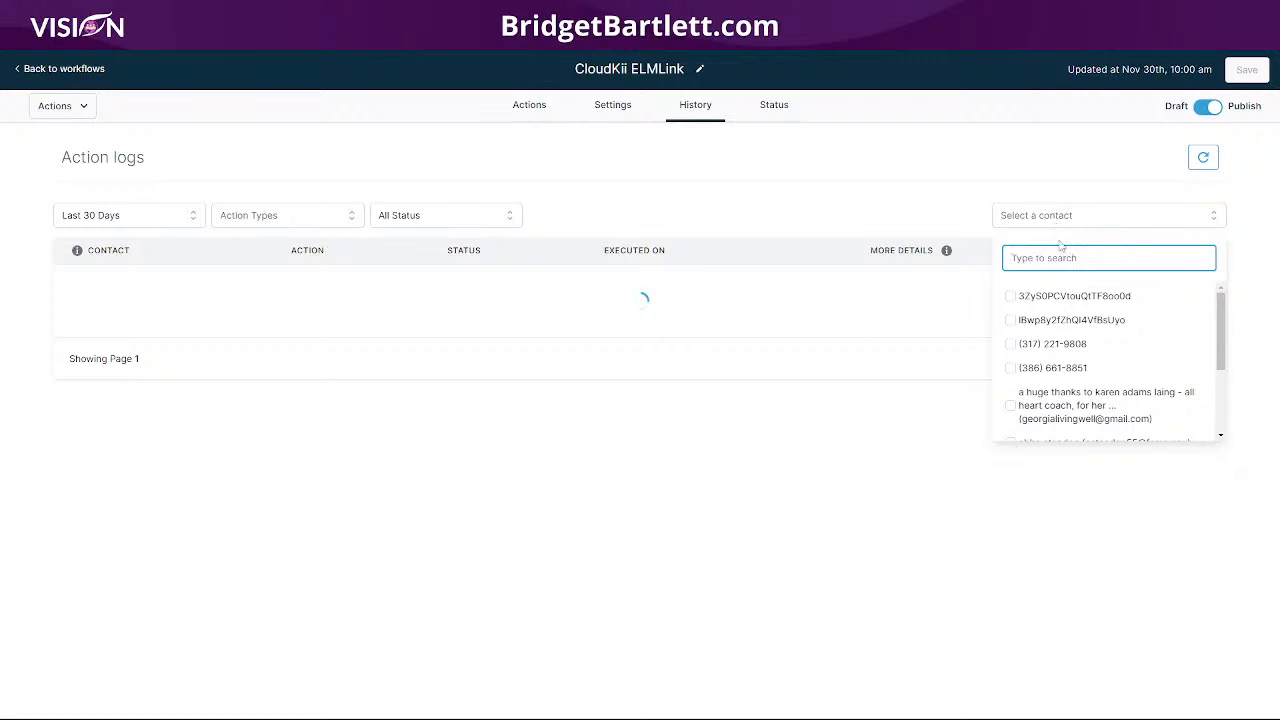
type("info")
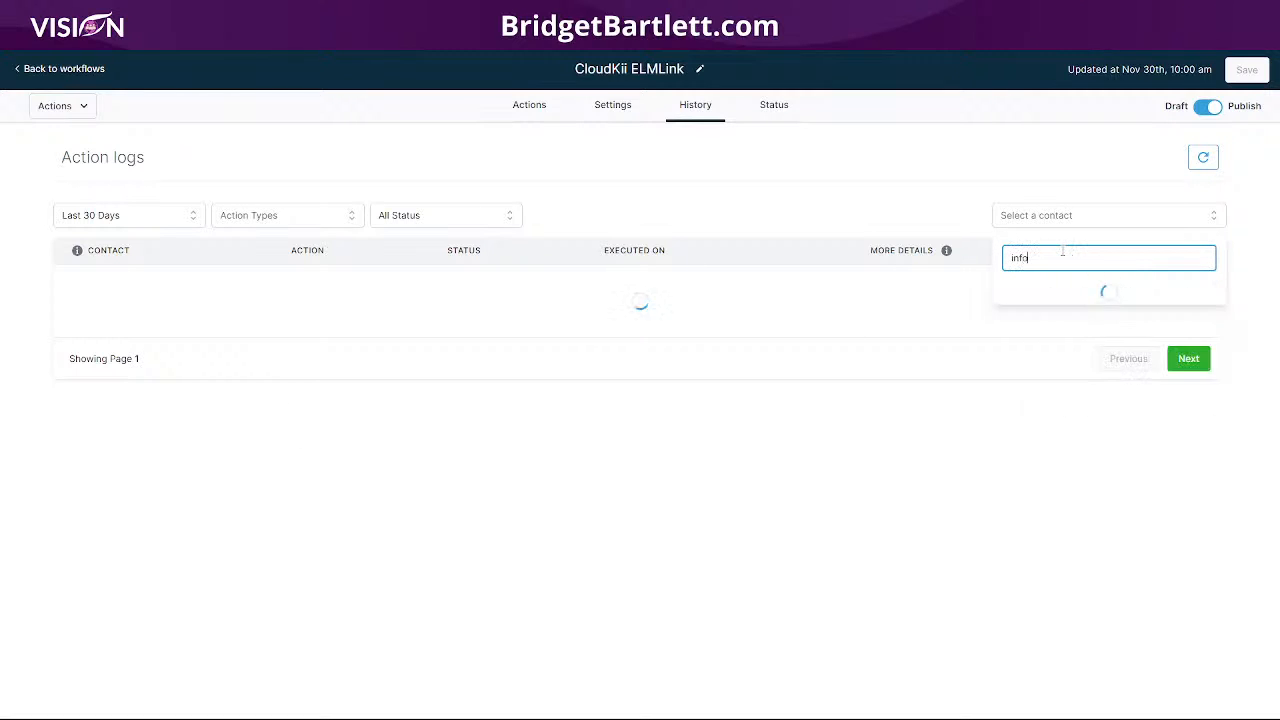
left_click(1063, 357)
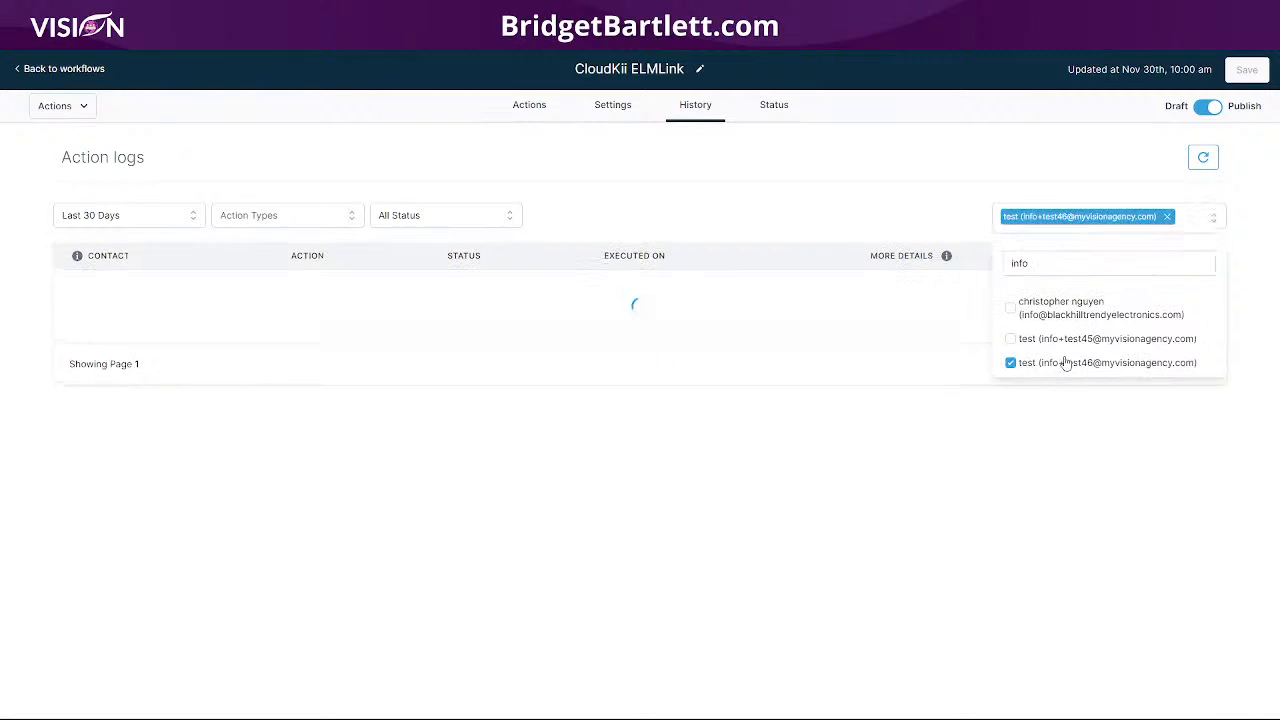
left_click(988, 145)
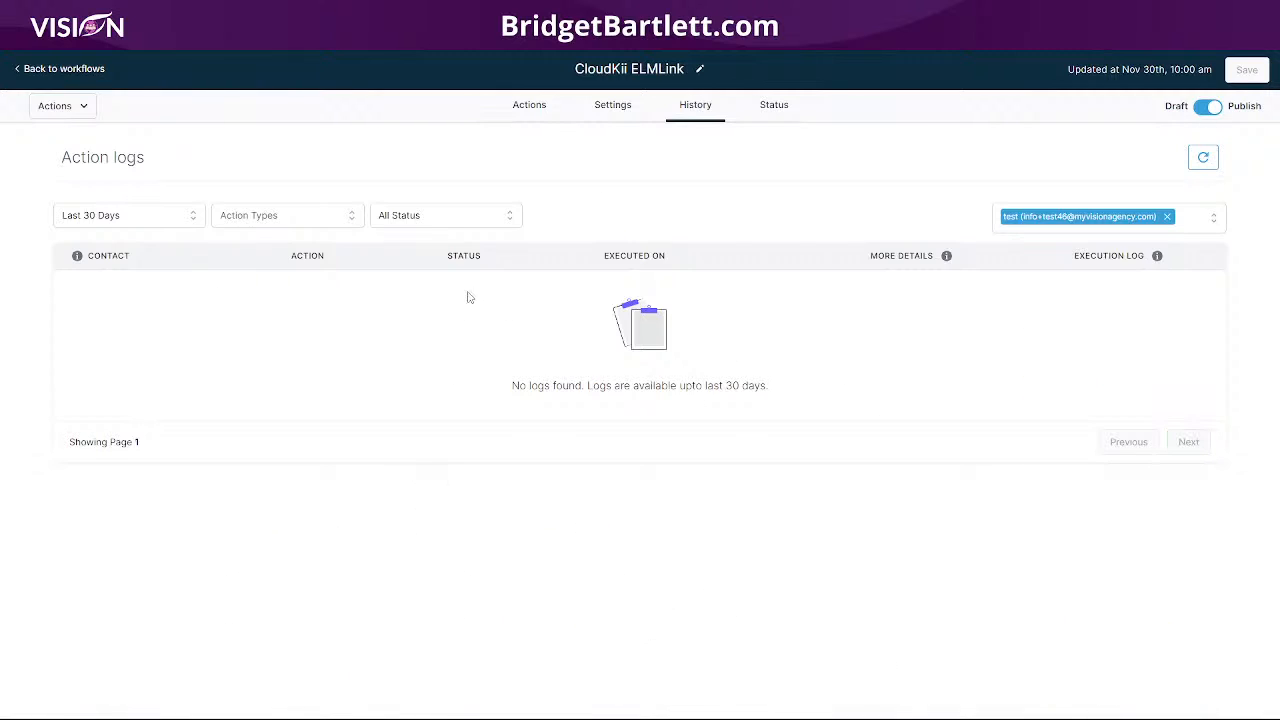
left_click(1167, 217)
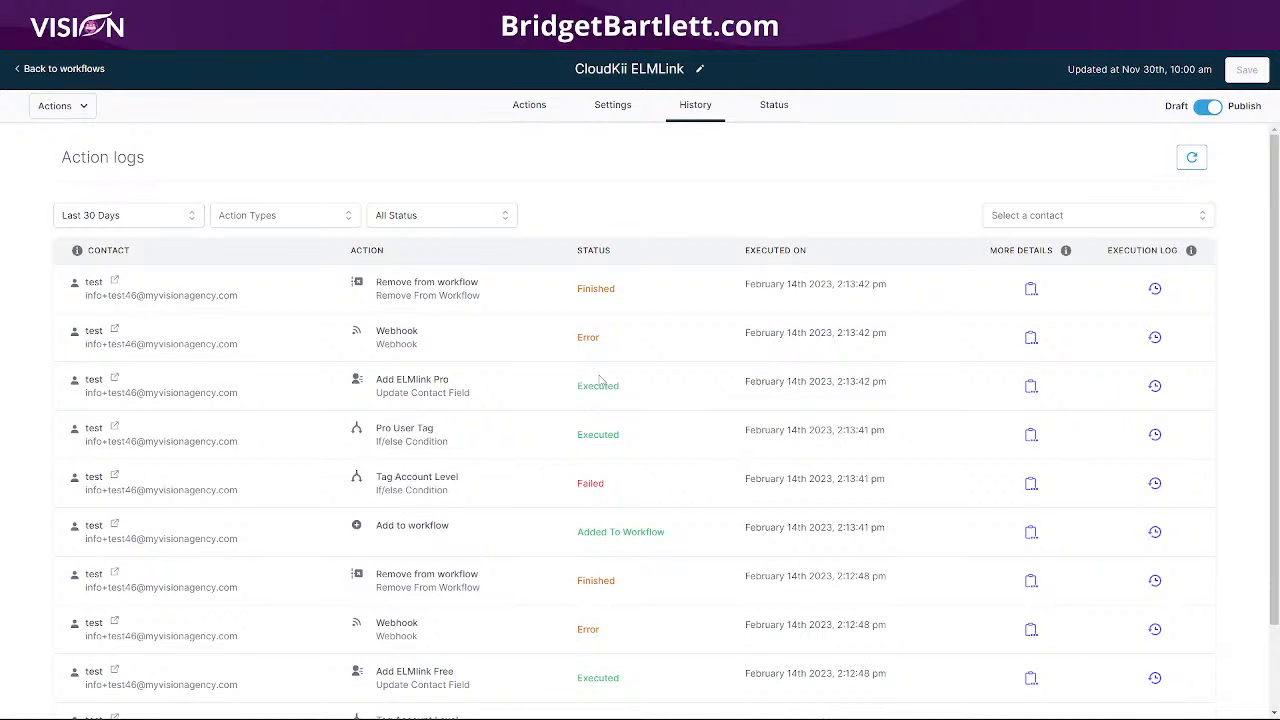
left_click(1155, 338)
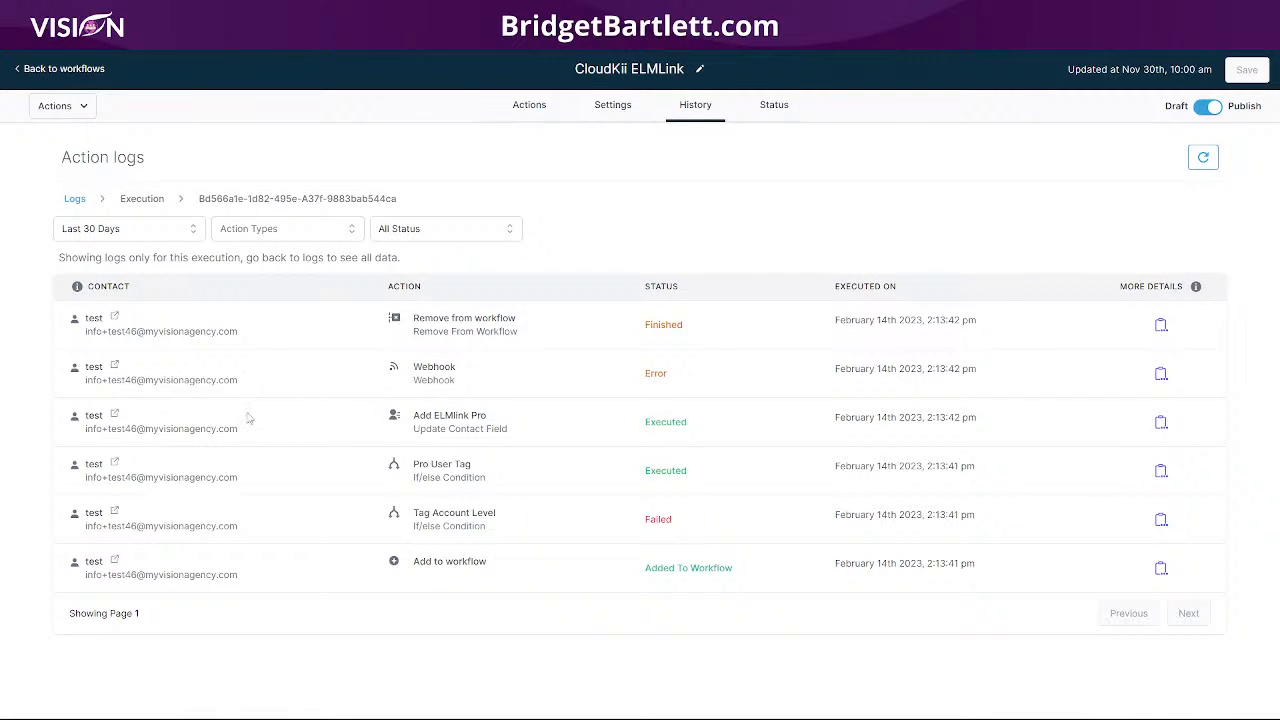
left_click(1161, 374)
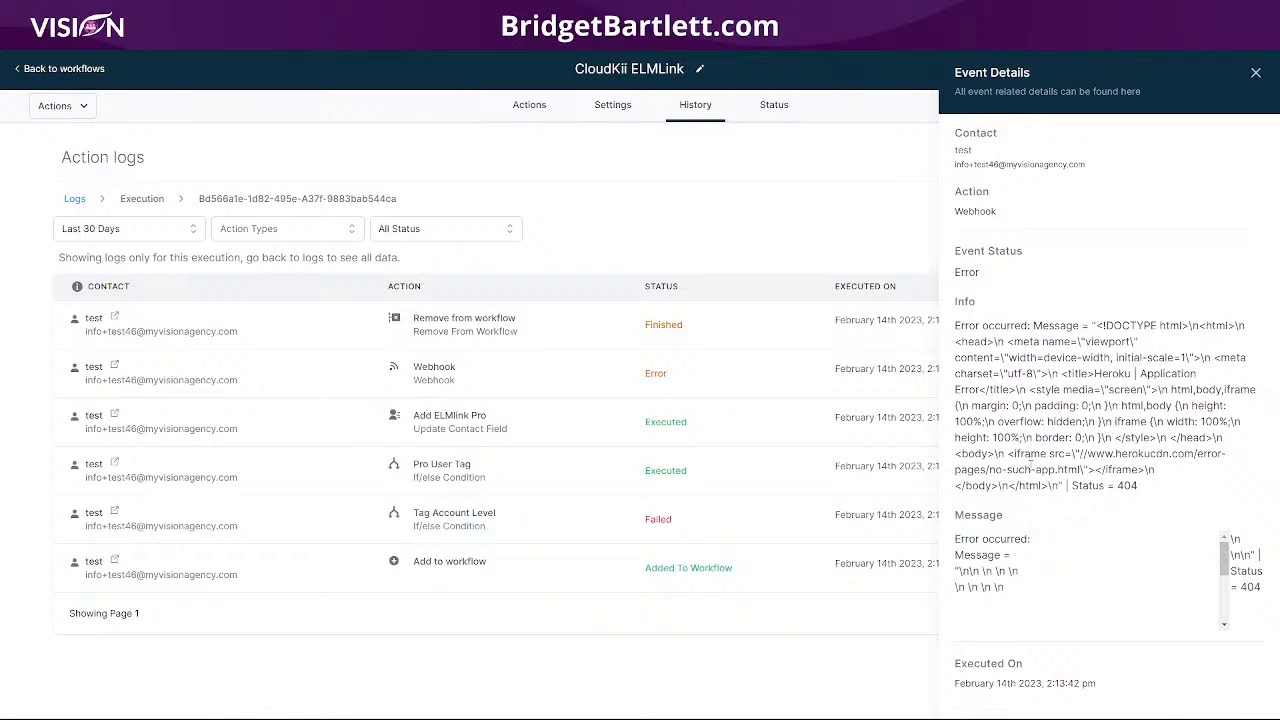
left_click(1256, 72)
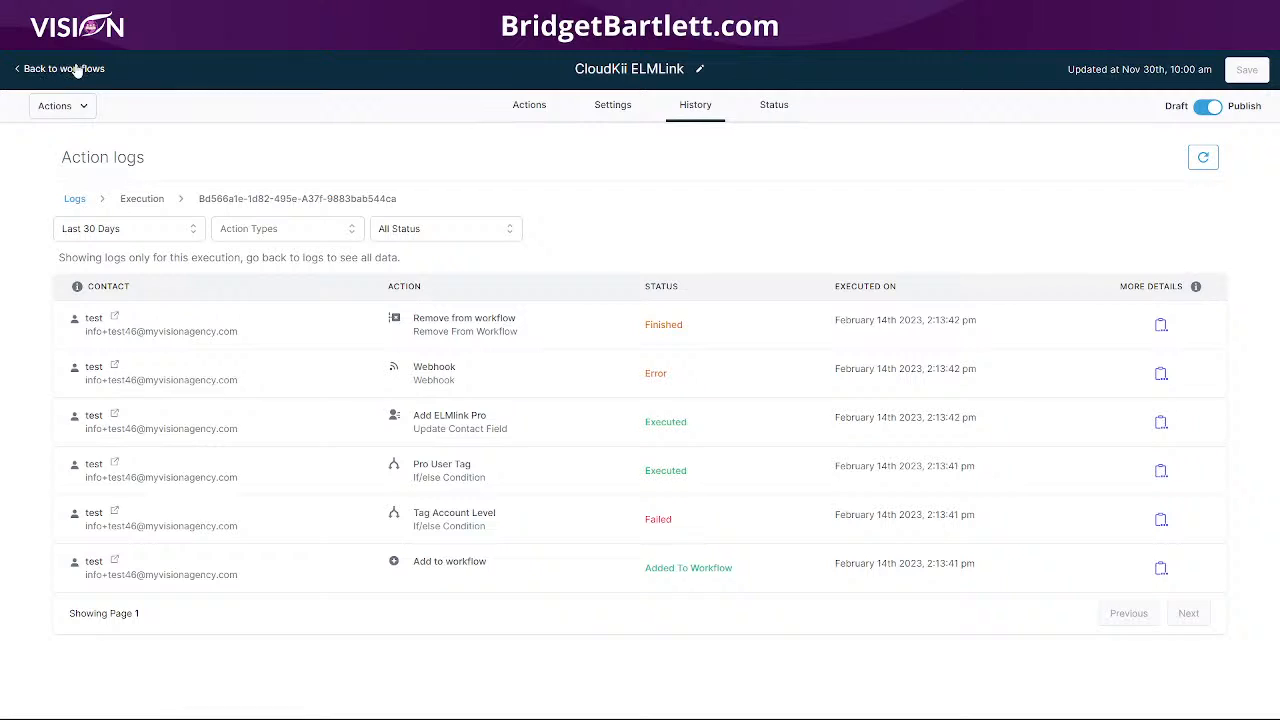
left_click(70, 68)
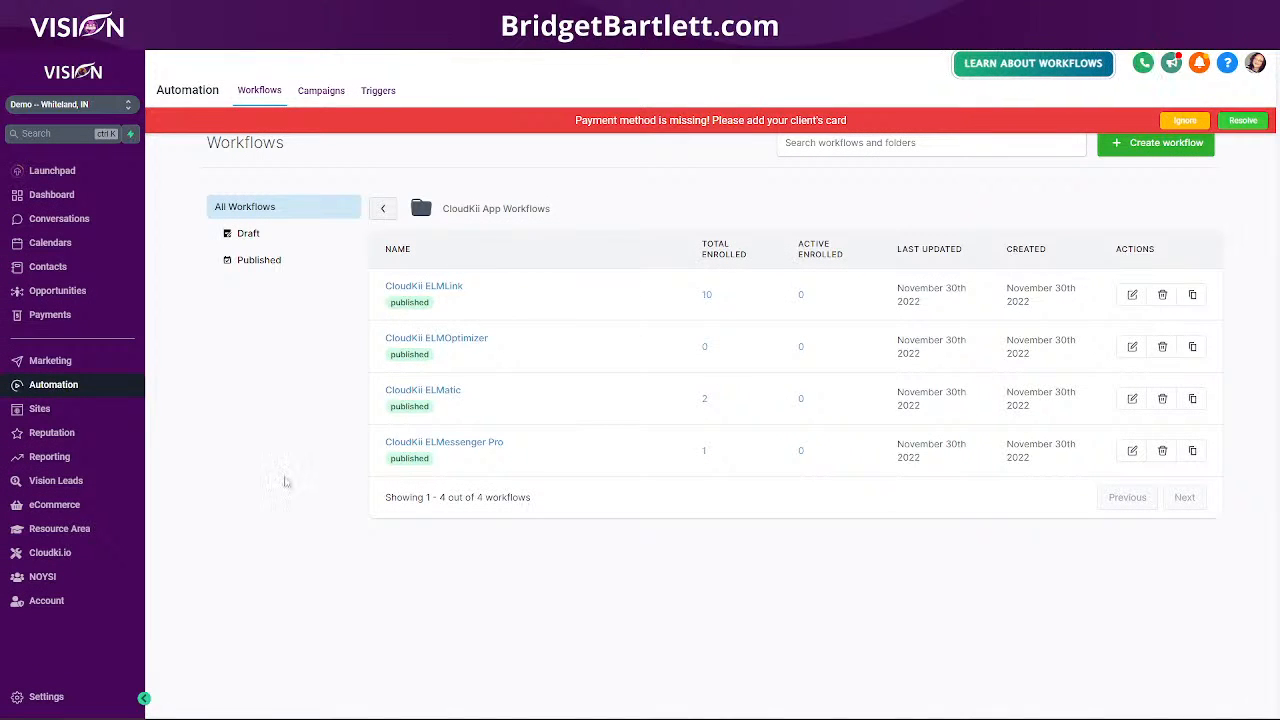
- Open the newest test contact's record and dismiss the card reminder and payment-method warning
left_click(43, 272)
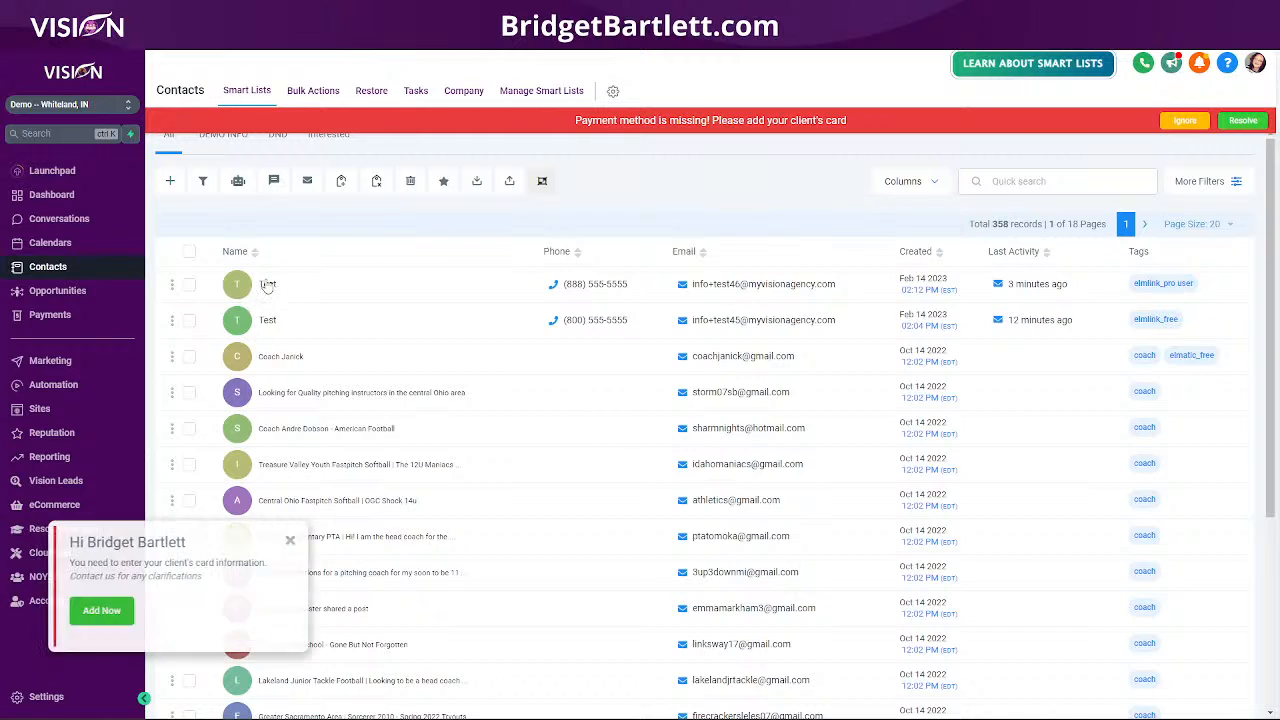
left_click(246, 290)
left_click(308, 540)
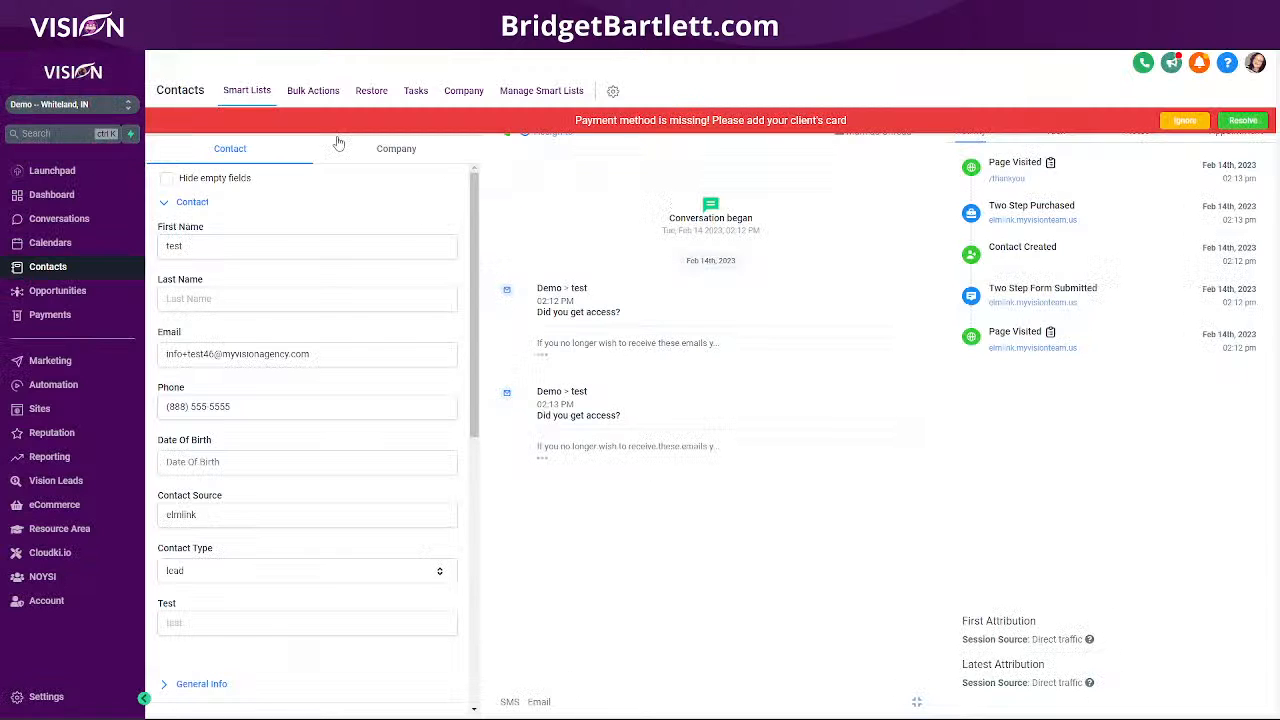
left_click(1184, 120)
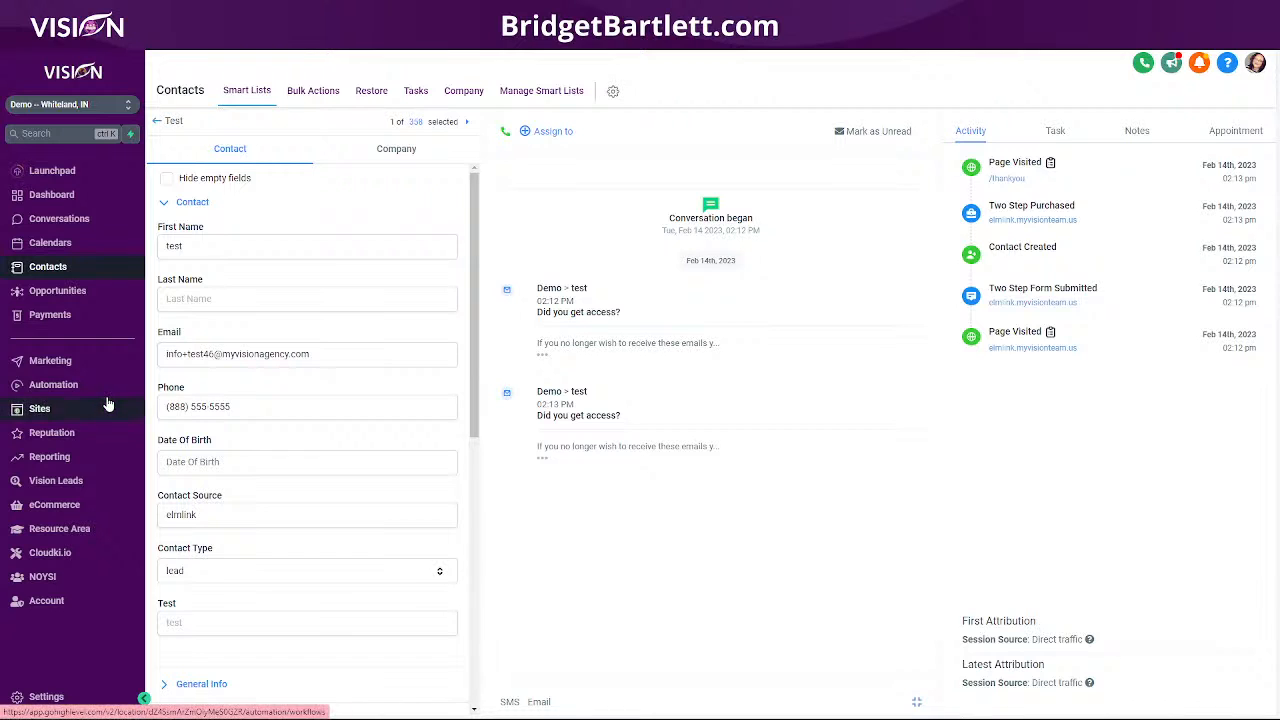
- Go to Sites > Funnels and search the funnels by 'el'
left_click(55, 388)
left_click(42, 409)
left_click(737, 156)
type("elm")
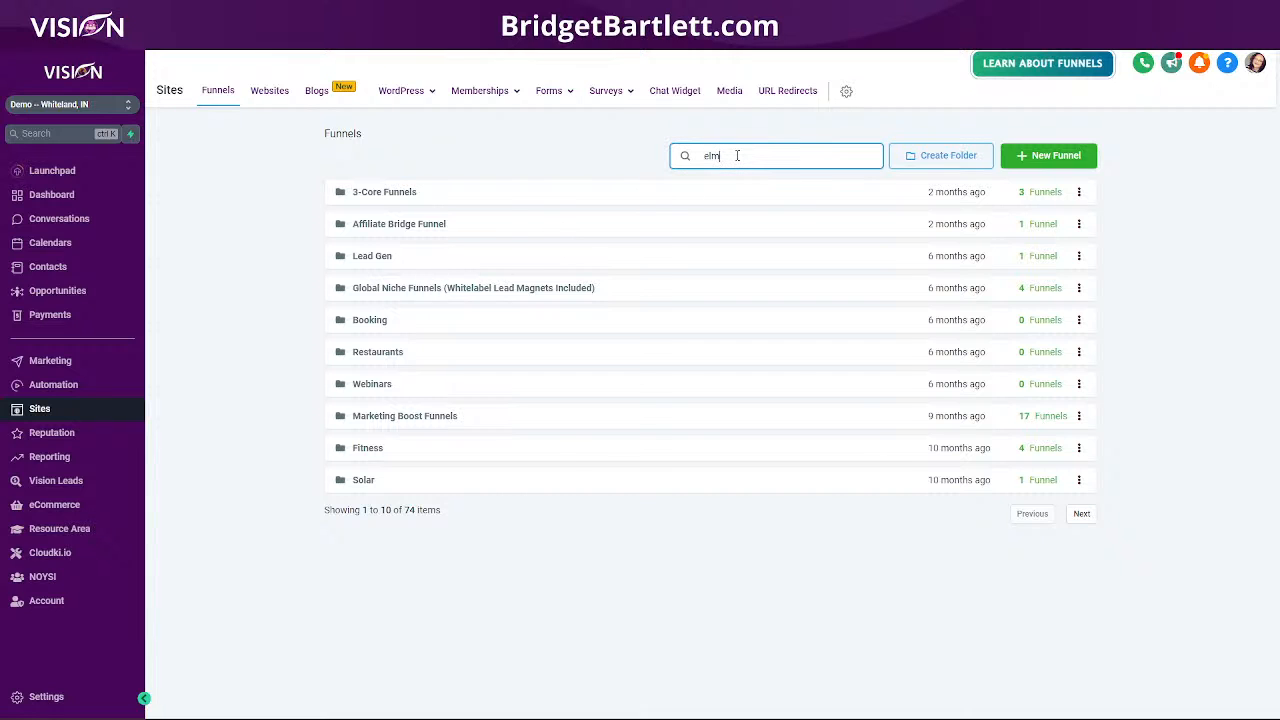